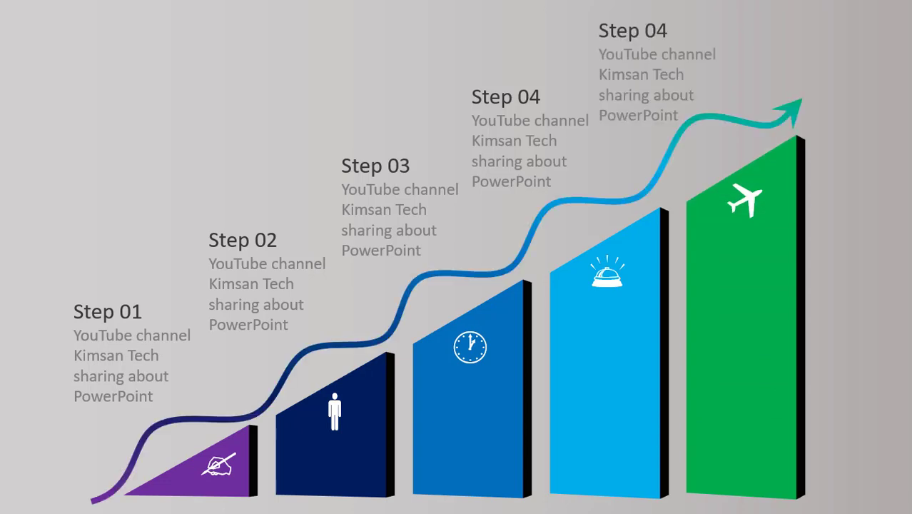
Leave the slide show, present the stepped bar infographic full screen again, then return to editing
{"action": "key", "text": "Escape"}
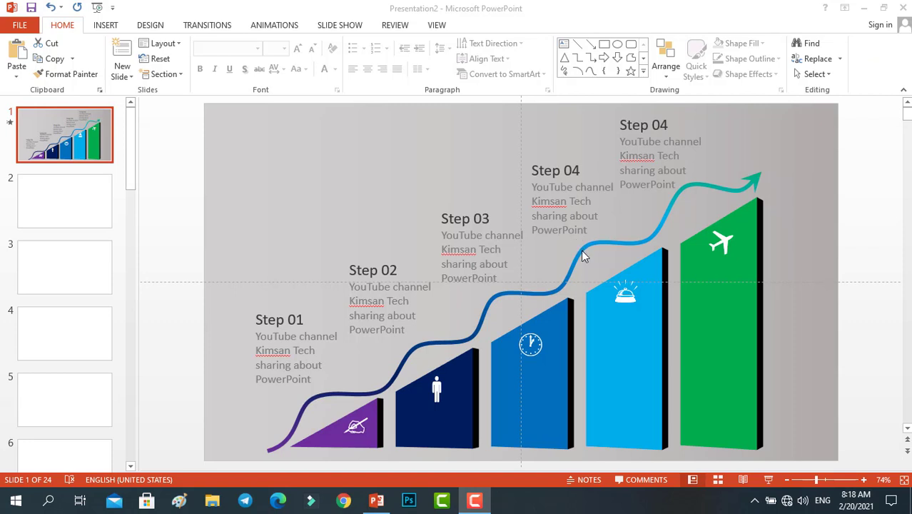
{"action": "left_click", "coordinate": [768, 480]}
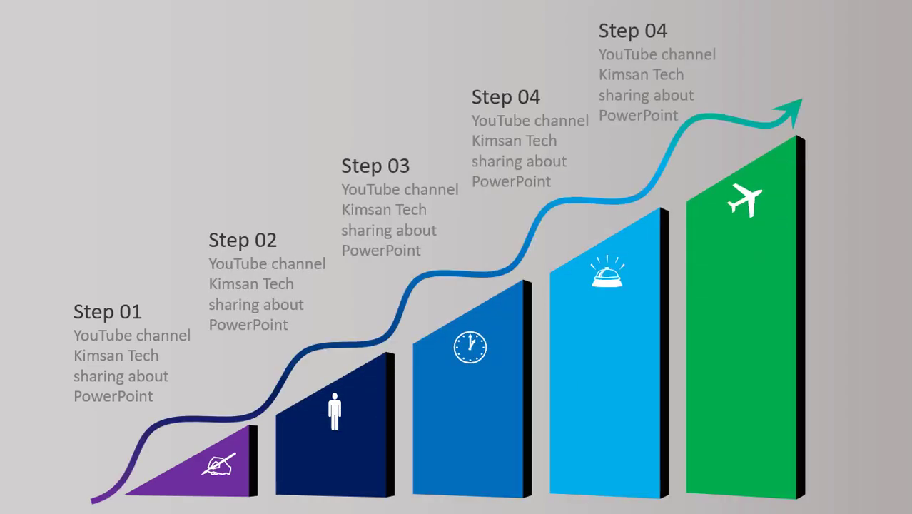
{"action": "key", "text": "Escape"}
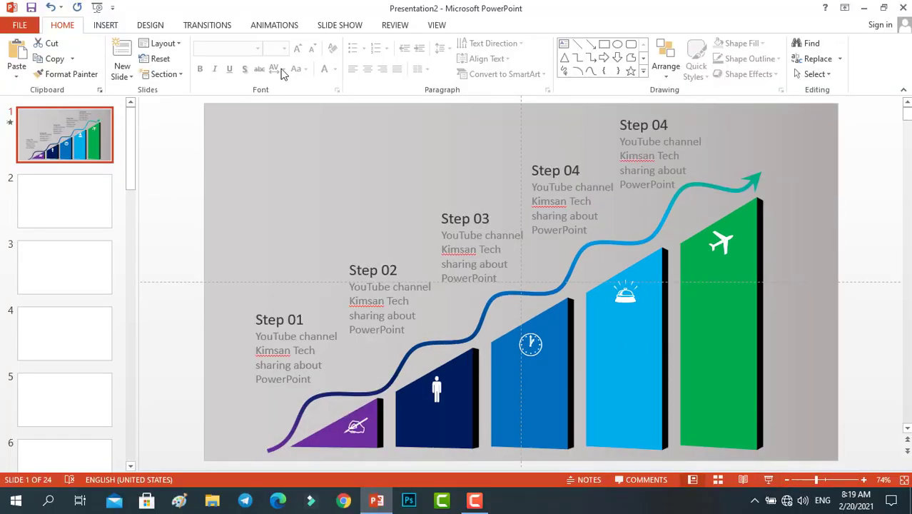
Replay slide 1's animation preview, then open blank slide 2
{"action": "left_click", "coordinate": [260, 26]}
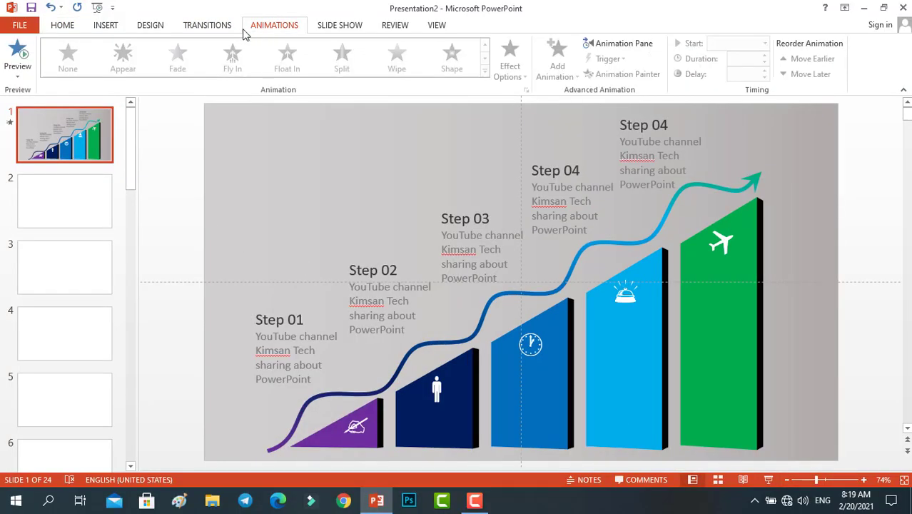
{"action": "left_click", "coordinate": [20, 54]}
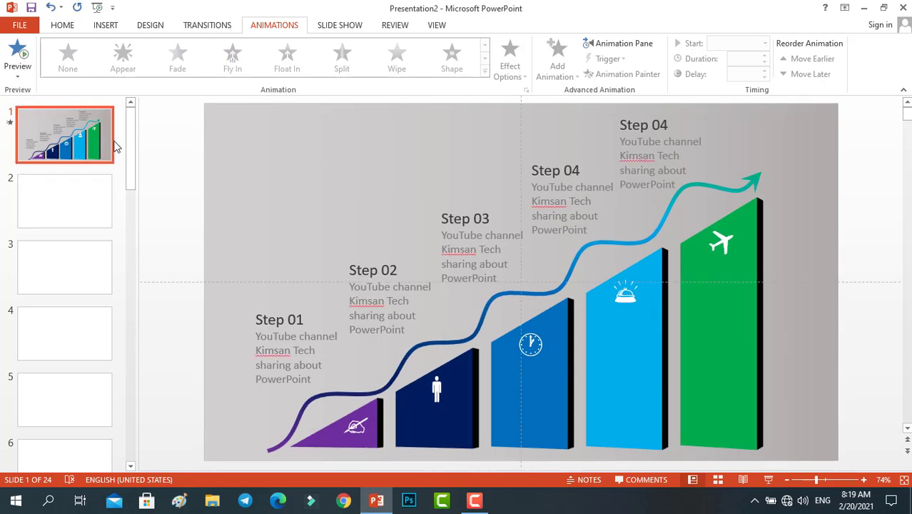
{"action": "left_click", "coordinate": [69, 27]}
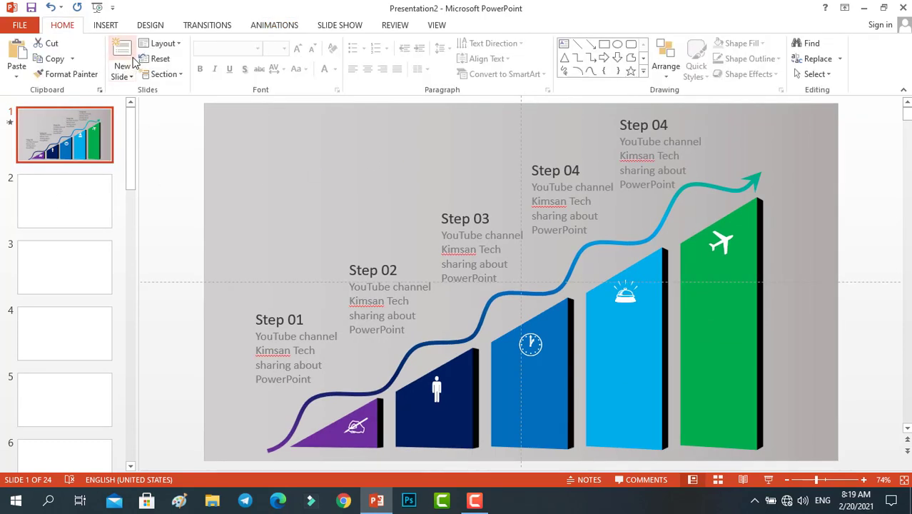
{"action": "left_click", "coordinate": [63, 190]}
Delete the title and content placeholders from slide 2
{"action": "left_click", "coordinate": [345, 194]}
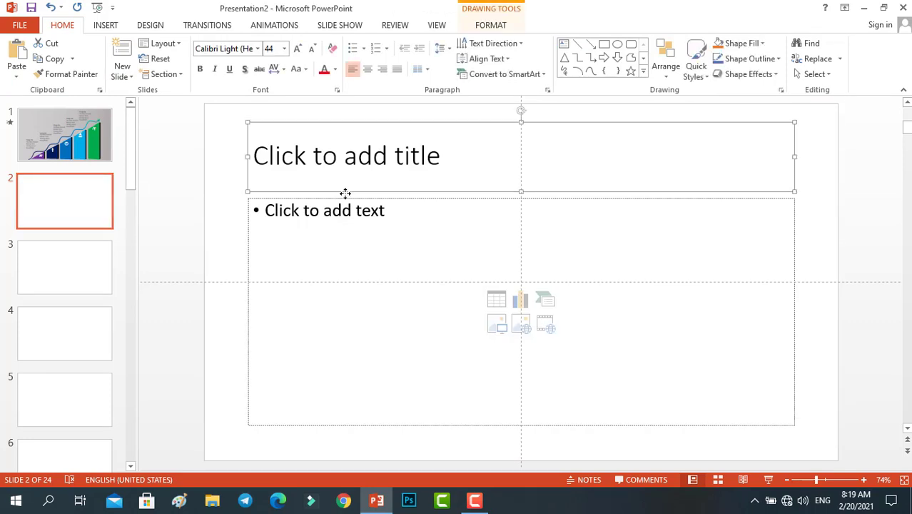
{"action": "key", "text": "Delete"}
{"action": "left_click", "coordinate": [362, 198]}
{"action": "key", "text": "Delete"}
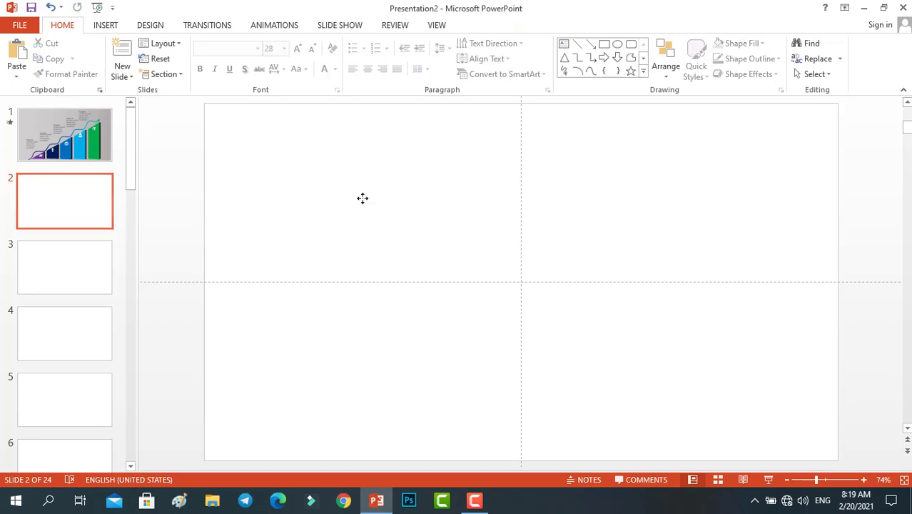
{"action": "left_click", "coordinate": [76, 151]}
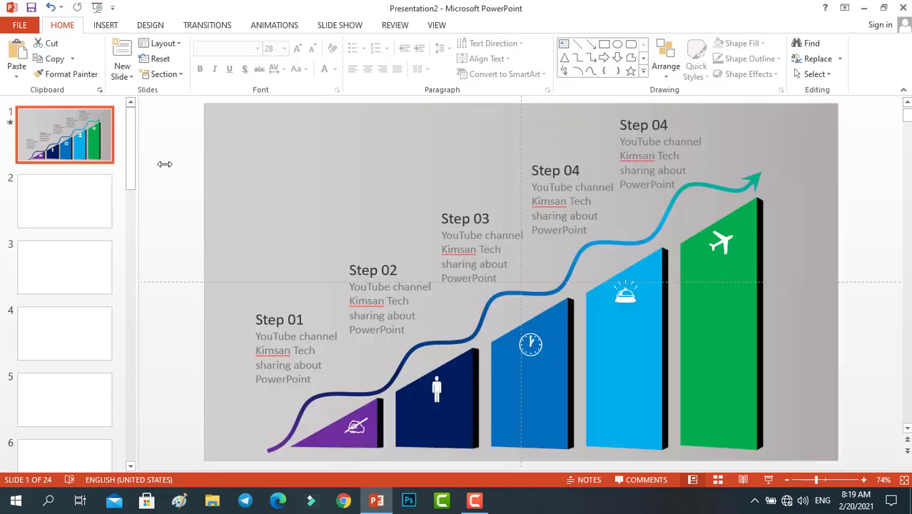
{"action": "left_click", "coordinate": [93, 200]}
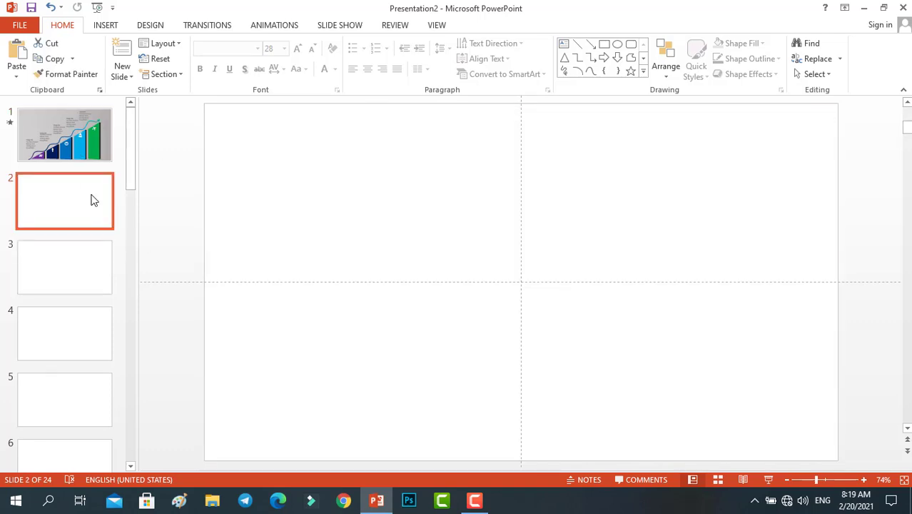
Give slide 2 a solid light grey background fill
{"action": "right_click", "coordinate": [91, 199]}
{"action": "left_click", "coordinate": [142, 401]}
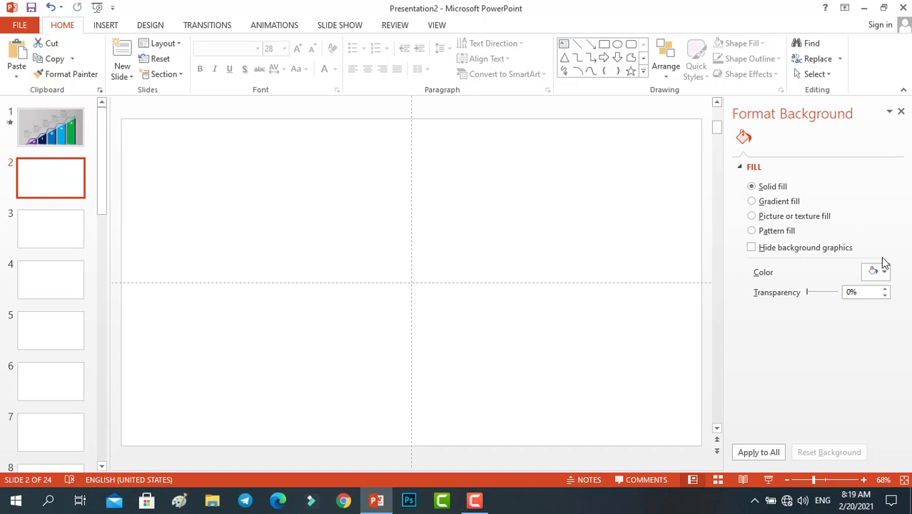
{"action": "left_click", "coordinate": [883, 272]}
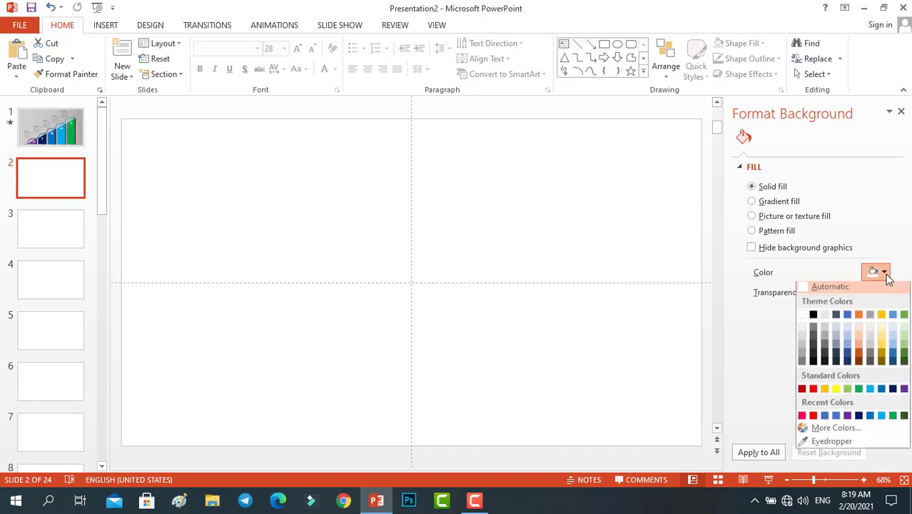
{"action": "left_click", "coordinate": [802, 338]}
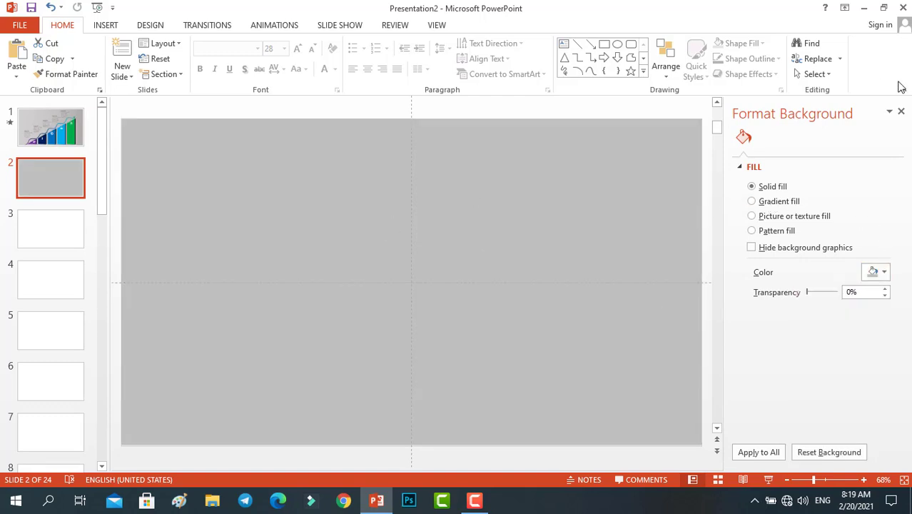
{"action": "left_click", "coordinate": [901, 111]}
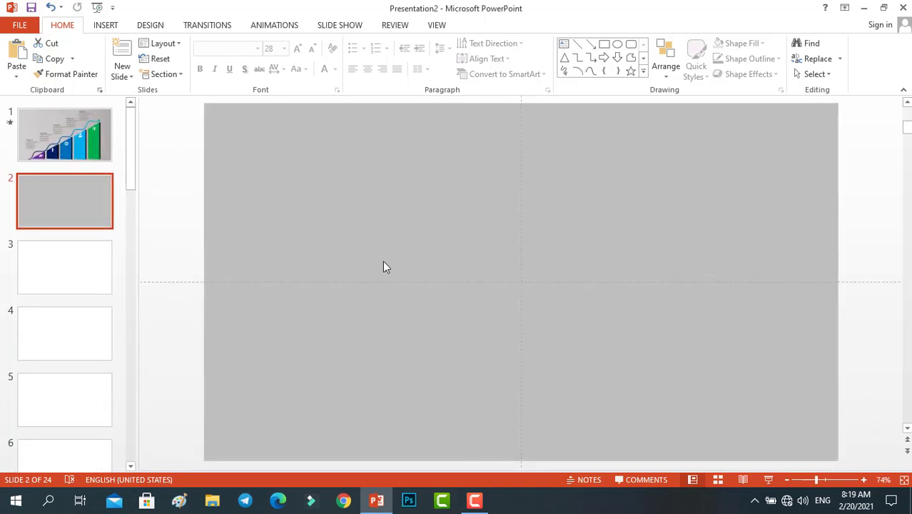
{"action": "left_click", "coordinate": [105, 133]}
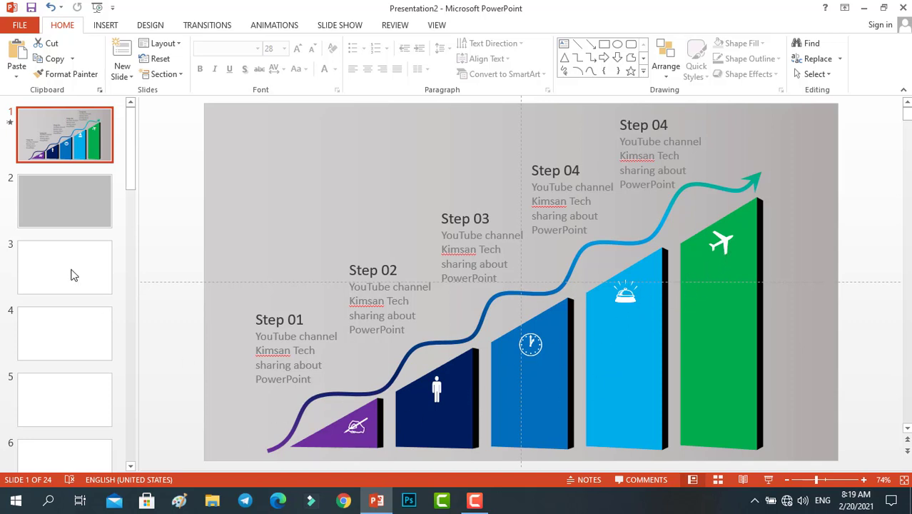
{"action": "left_click", "coordinate": [59, 210]}
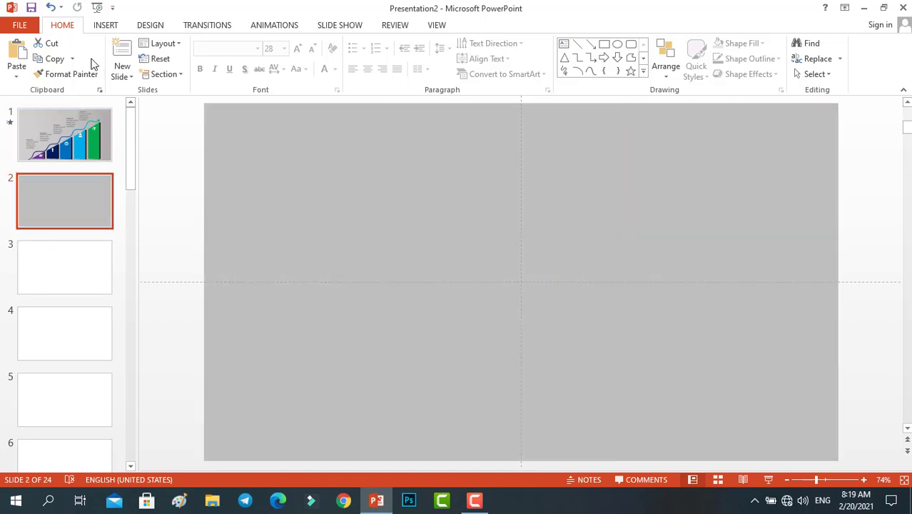
Draw a large right triangle across slide 2 and shift it up and right
{"action": "left_click", "coordinate": [105, 25]}
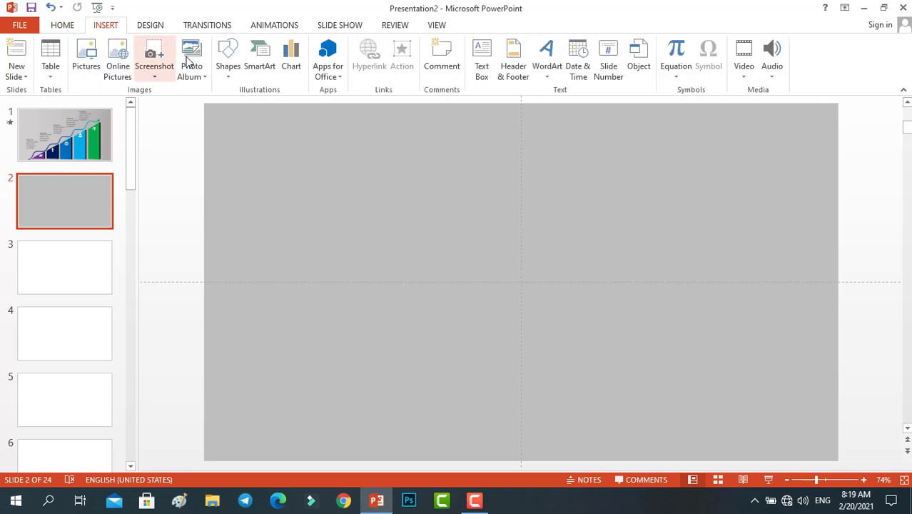
{"action": "left_click", "coordinate": [227, 78]}
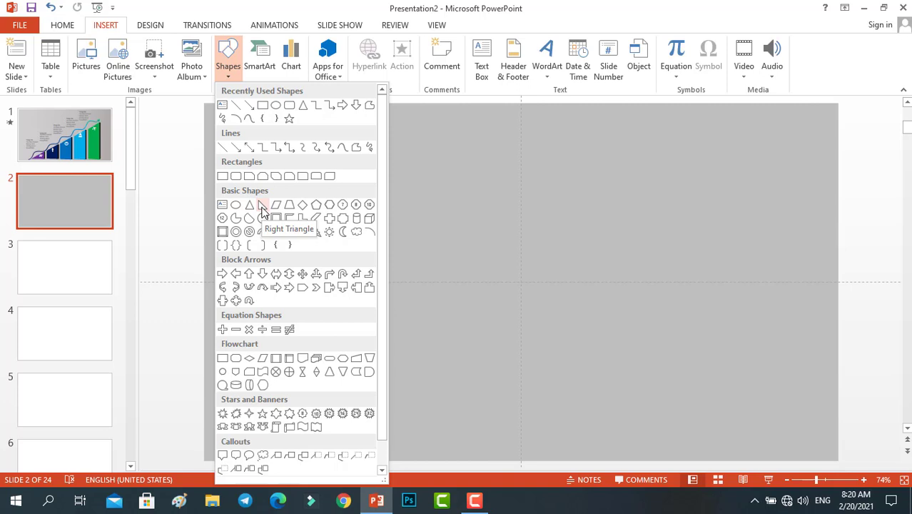
{"action": "left_click", "coordinate": [262, 207]}
{"action": "mouse_move", "coordinate": [280, 194]}
{"action": "left_mouse_down"}
{"action": "mouse_move", "coordinate": [665, 434]}
{"action": "mouse_move", "coordinate": [687, 468]}
{"action": "left_mouse_up"}
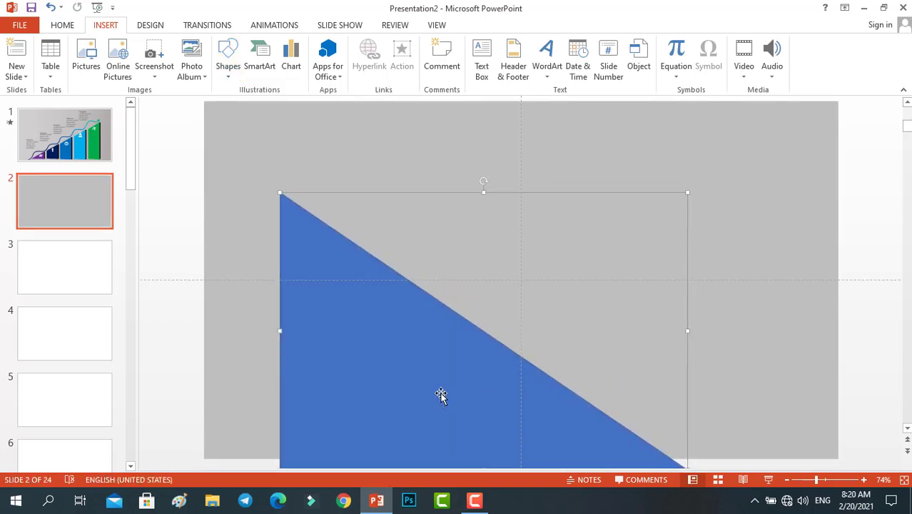
{"action": "left_click_drag", "start_coordinate": [441, 396], "coordinate": [468, 341]}
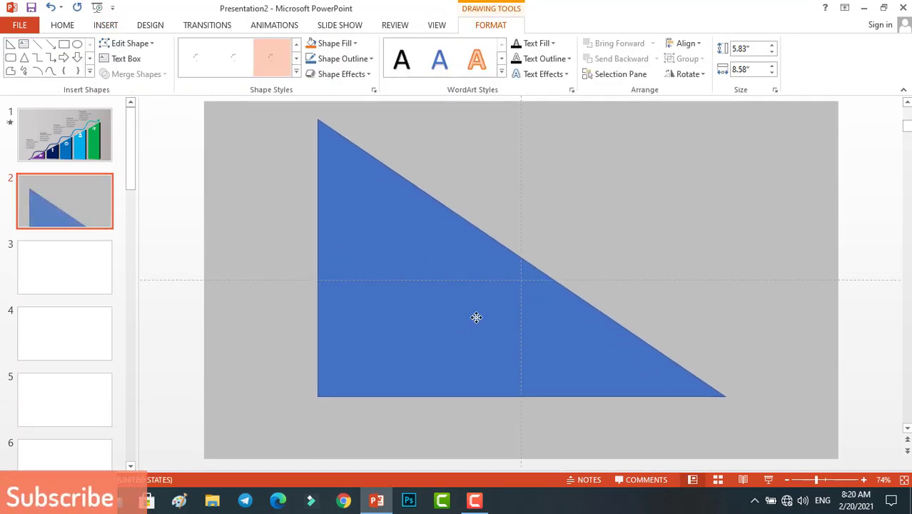
Flip the triangle and resize it to 9.85" wide by 5.37" high, then view slide 1
{"action": "left_click", "coordinate": [680, 77]}
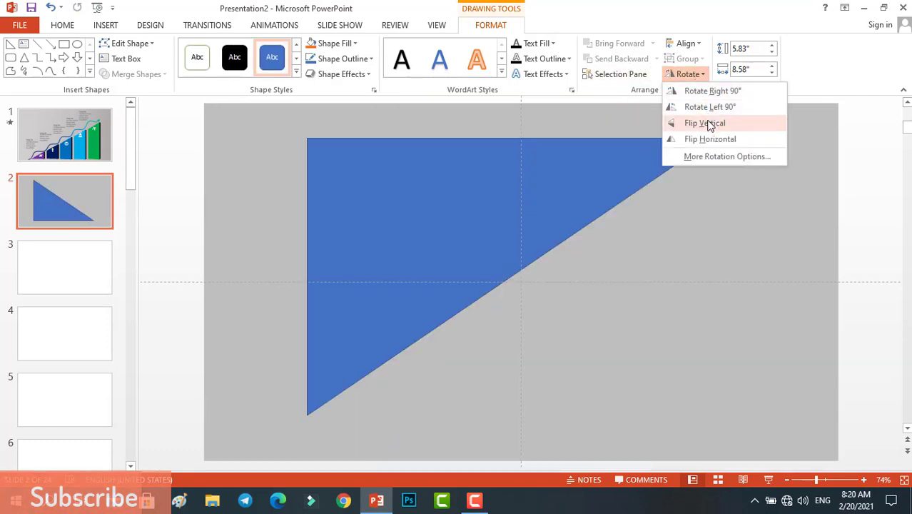
{"action": "left_click", "coordinate": [706, 138]}
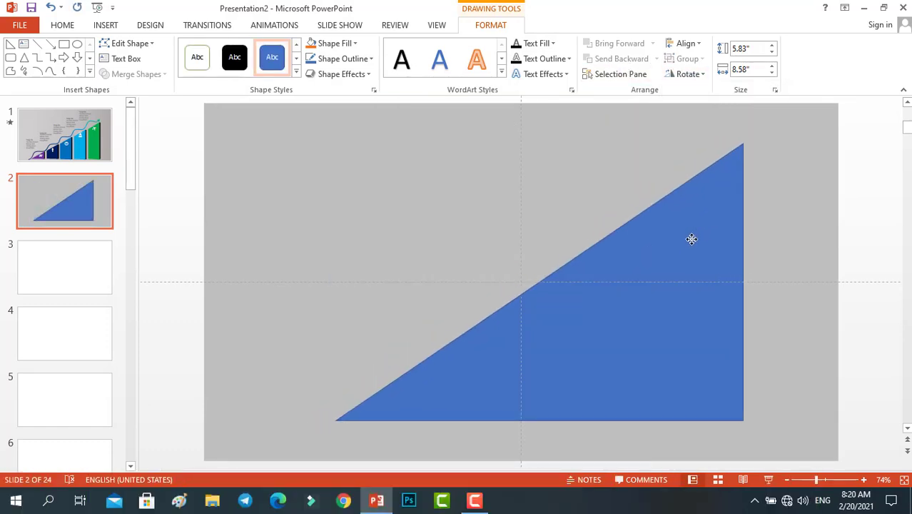
{"action": "left_click_drag", "start_coordinate": [691, 239], "coordinate": [622, 254]}
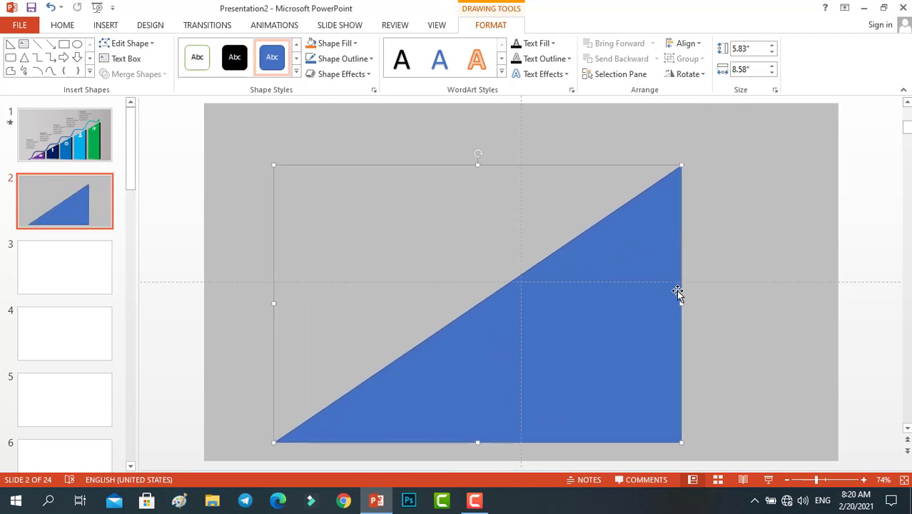
{"action": "left_click_drag", "start_coordinate": [681, 304], "coordinate": [741, 304]}
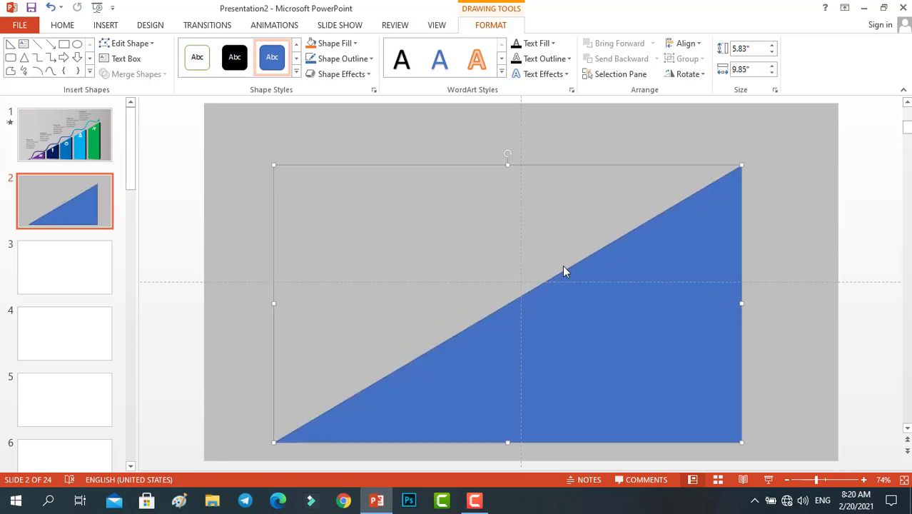
{"action": "left_click_drag", "start_coordinate": [592, 289], "coordinate": [599, 289]}
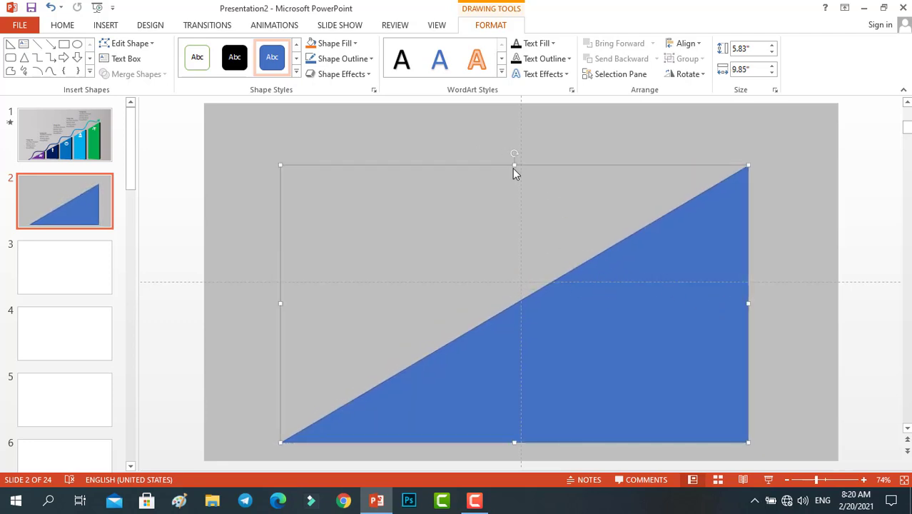
{"action": "left_click_drag", "start_coordinate": [513, 165], "coordinate": [515, 187]}
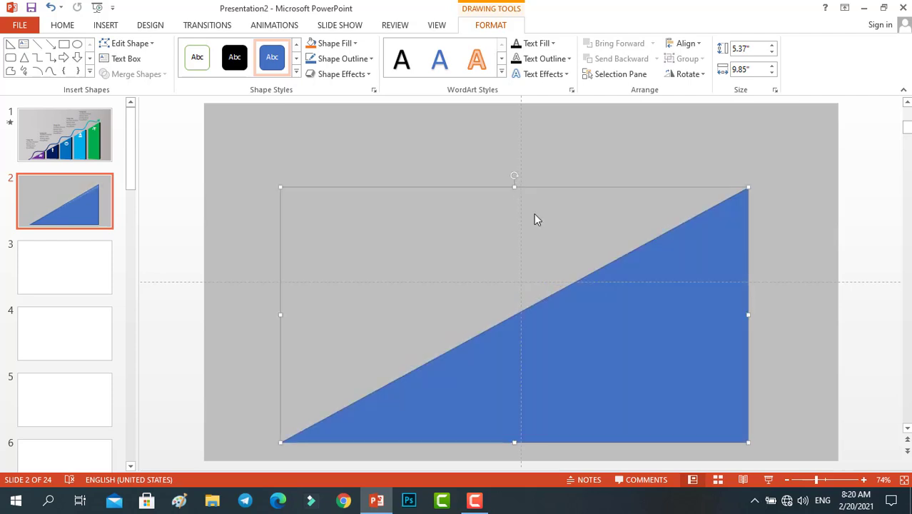
{"action": "left_click_drag", "start_coordinate": [595, 330], "coordinate": [604, 299]}
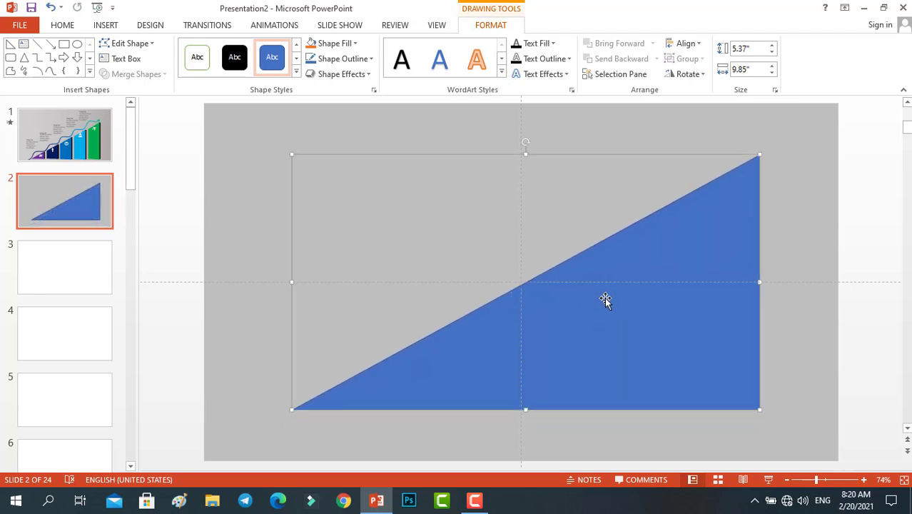
{"action": "left_click", "coordinate": [807, 203]}
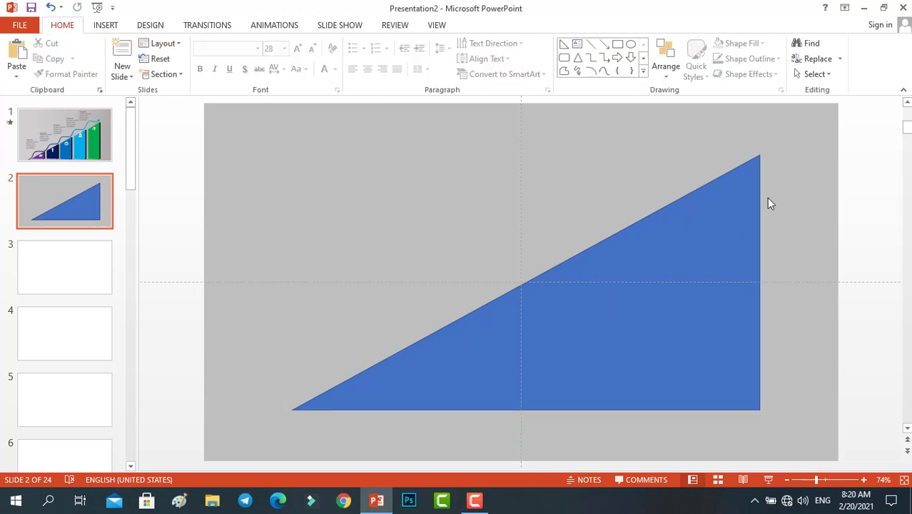
{"action": "left_click", "coordinate": [644, 257]}
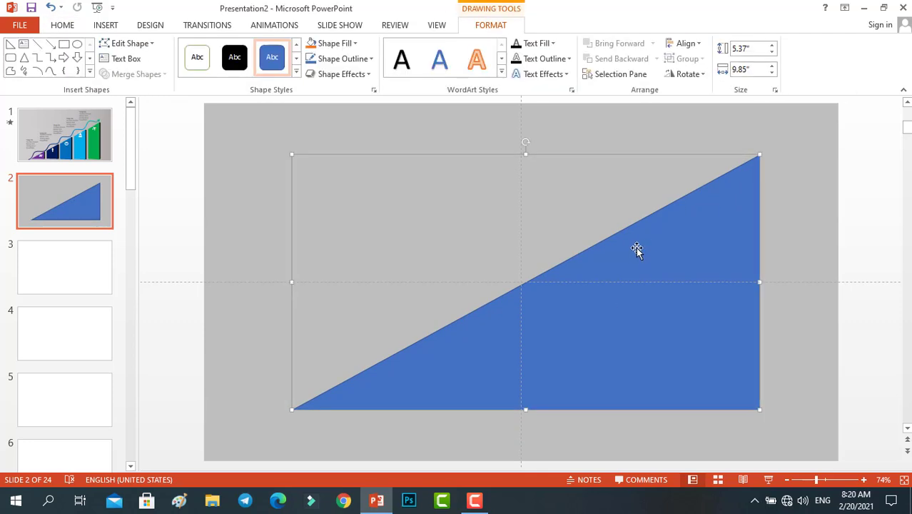
{"action": "left_click", "coordinate": [98, 160]}
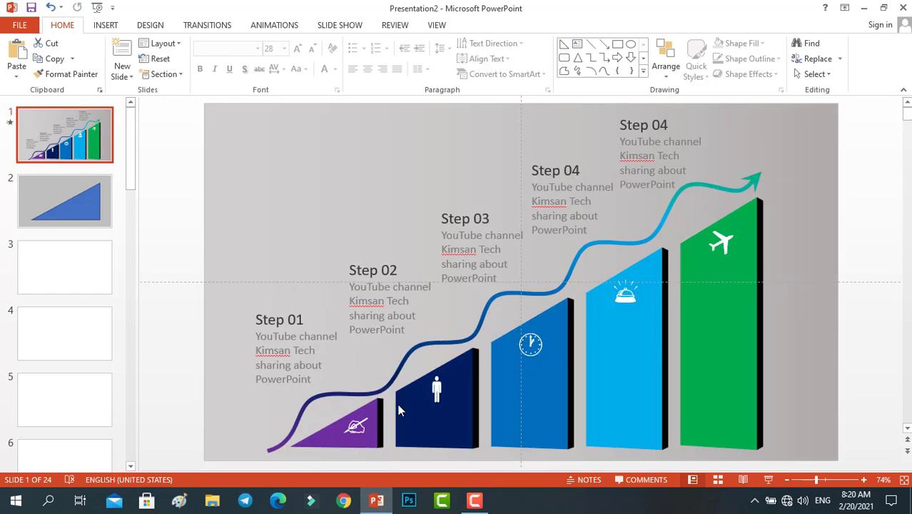
On slide 2, draw a thin, tall rectangle bar over the triangle
{"action": "left_click", "coordinate": [72, 211]}
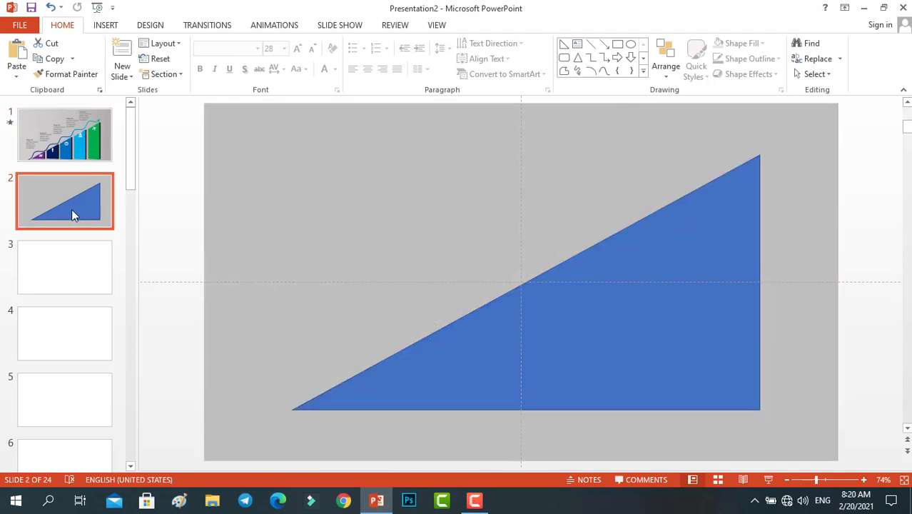
{"action": "left_click", "coordinate": [105, 26]}
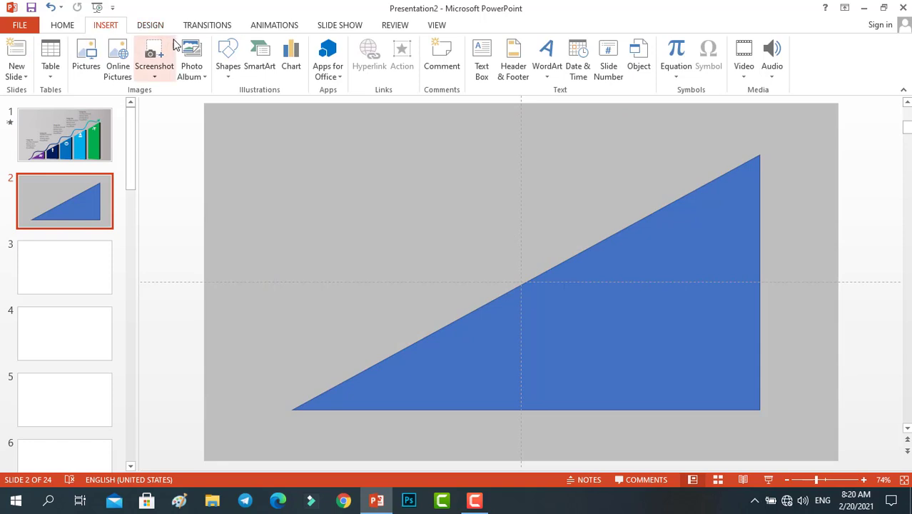
{"action": "left_click", "coordinate": [228, 72]}
{"action": "left_click", "coordinate": [276, 108]}
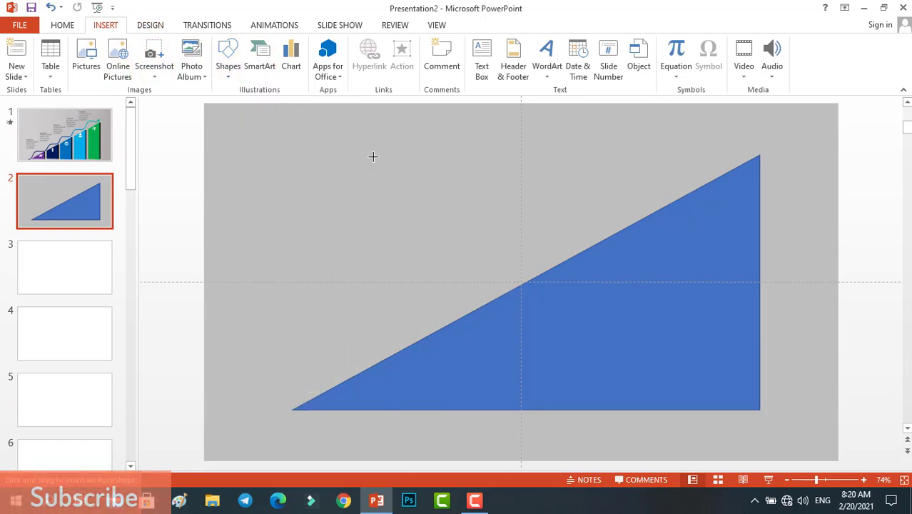
{"action": "left_click_drag", "start_coordinate": [388, 154], "coordinate": [391, 355]}
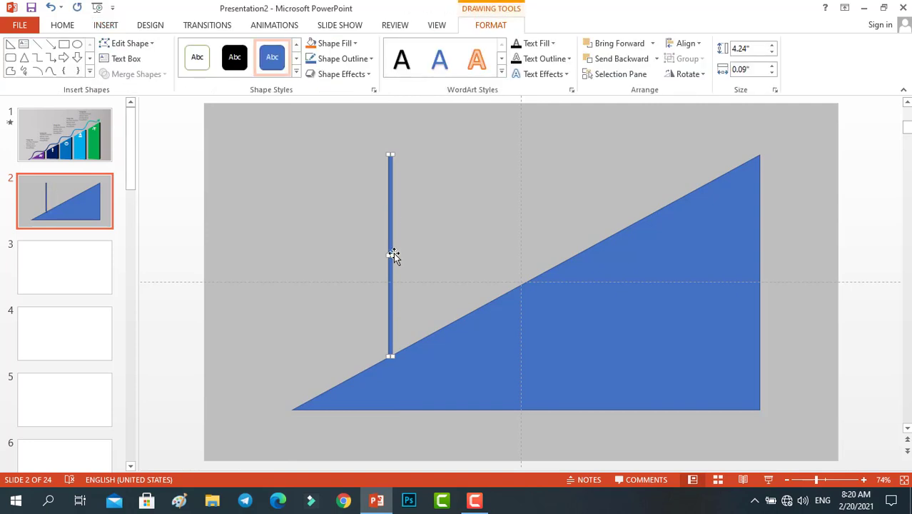
{"action": "mouse_move", "coordinate": [391, 254]}
{"action": "left_mouse_down"}
{"action": "mouse_move", "coordinate": [399, 253]}
{"action": "mouse_move", "coordinate": [387, 316]}
{"action": "left_mouse_up"}
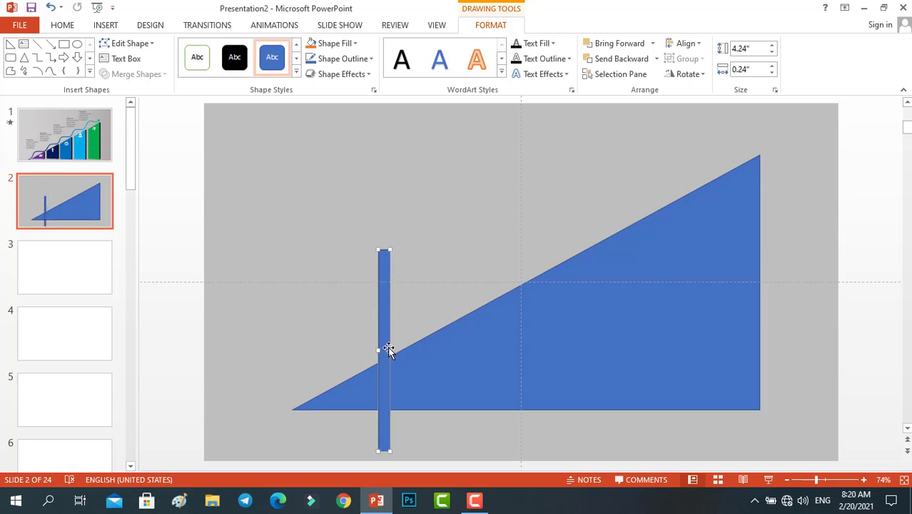
Duplicate the bar and space five bars of rising height across the triangle
{"action": "key", "text": "ctrl+d"}
{"action": "left_click_drag", "start_coordinate": [412, 309], "coordinate": [455, 300]}
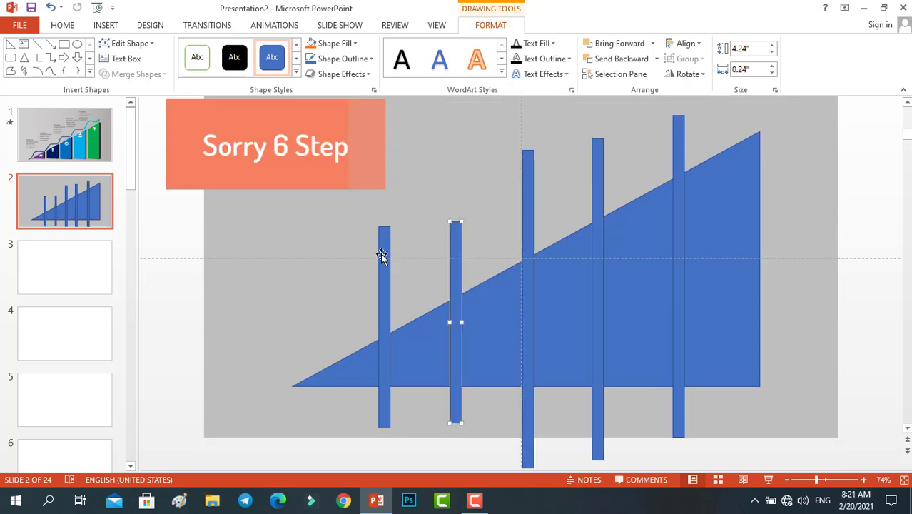
{"action": "left_click_drag", "start_coordinate": [382, 255], "coordinate": [393, 255]}
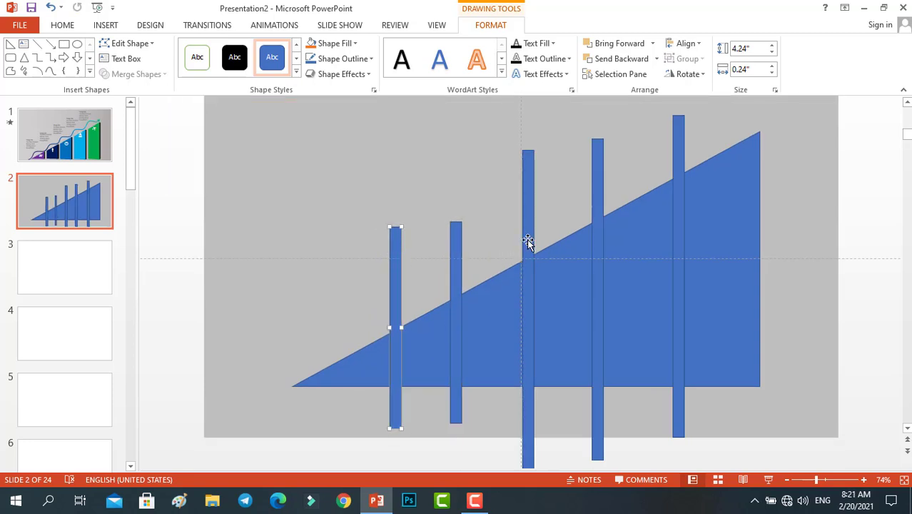
{"action": "left_click_drag", "start_coordinate": [528, 241], "coordinate": [532, 193]}
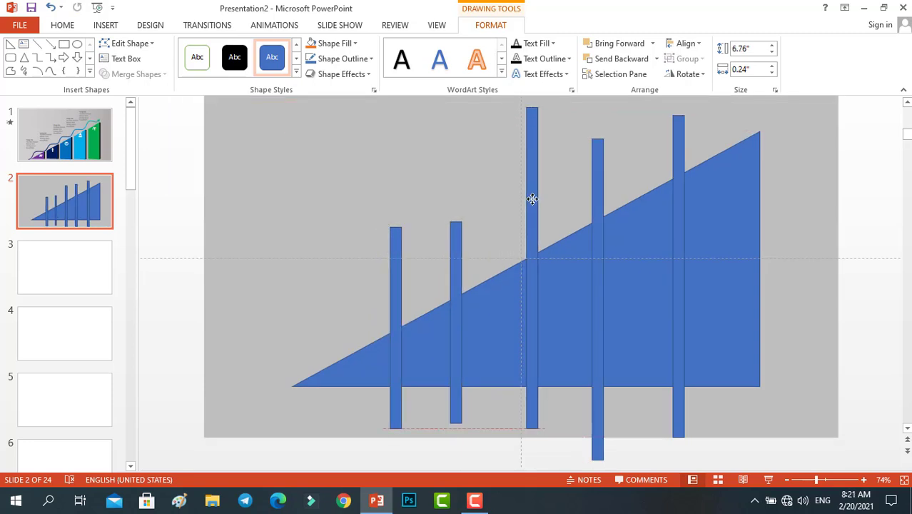
{"action": "left_click_drag", "start_coordinate": [597, 194], "coordinate": [604, 179]}
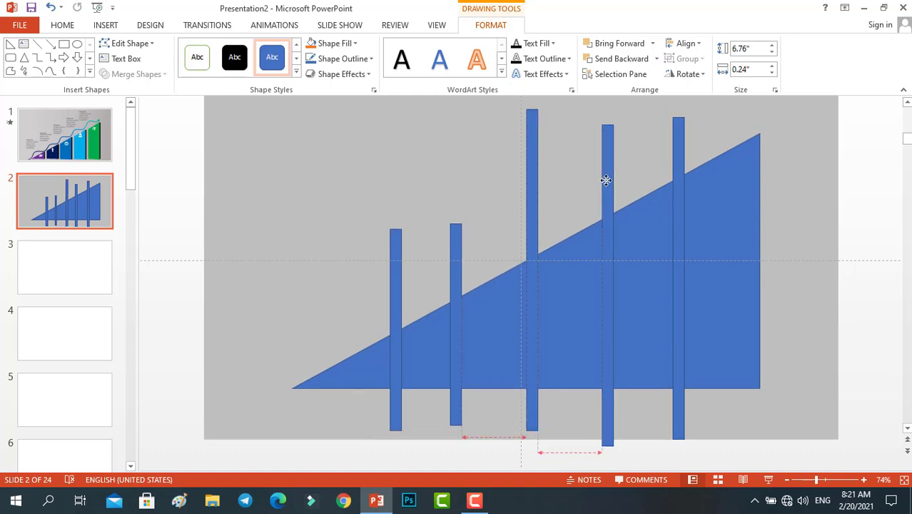
{"action": "scroll", "coordinate": [605, 179], "scroll_direction": "up", "scroll_amount": 1}
{"action": "left_click_drag", "start_coordinate": [677, 167], "coordinate": [688, 151]}
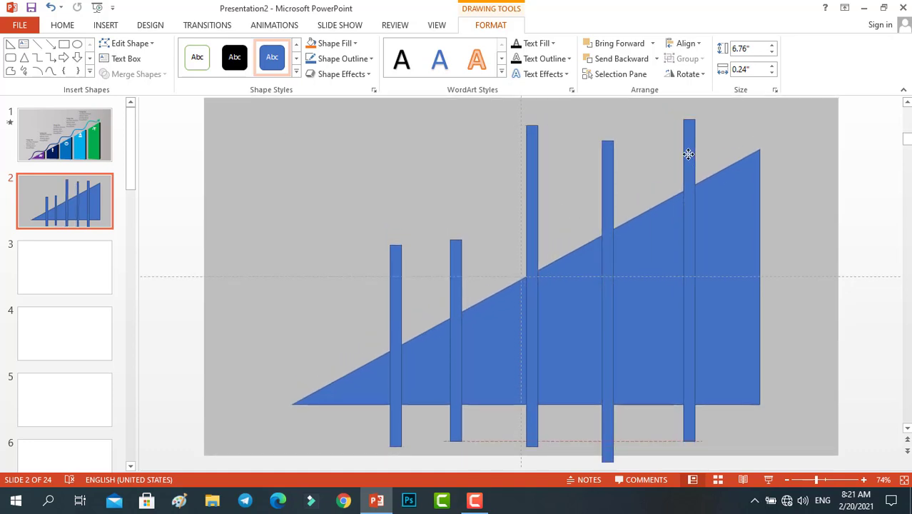
{"action": "left_click", "coordinate": [396, 219]}
{"action": "scroll", "coordinate": [396, 219], "scroll_direction": "down", "scroll_amount": 1}
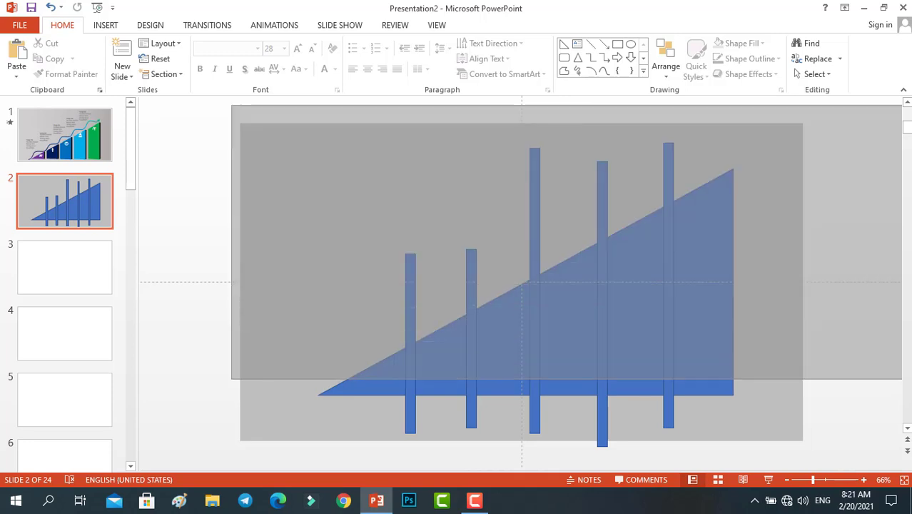
Fragment the triangle and all five bars with Merge Shapes > Fragment
{"action": "left_click_drag", "start_coordinate": [232, 110], "coordinate": [819, 435]}
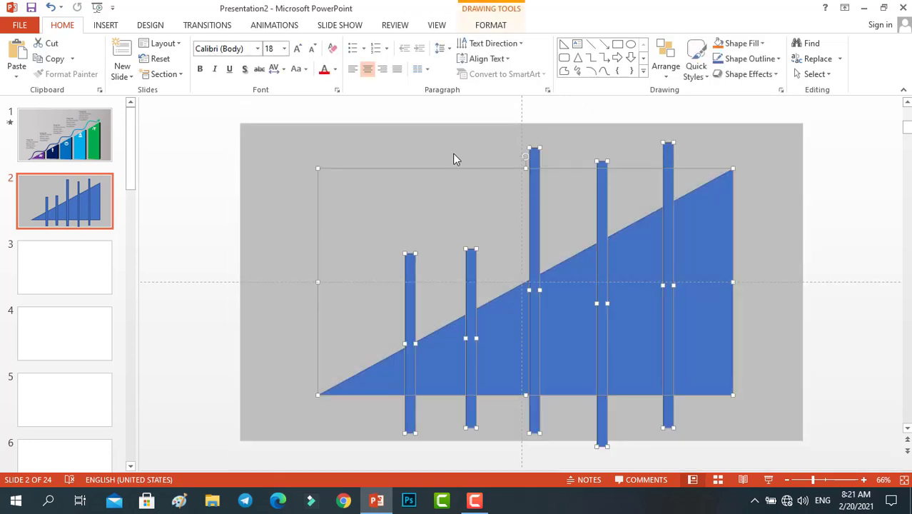
{"action": "left_click", "coordinate": [488, 26]}
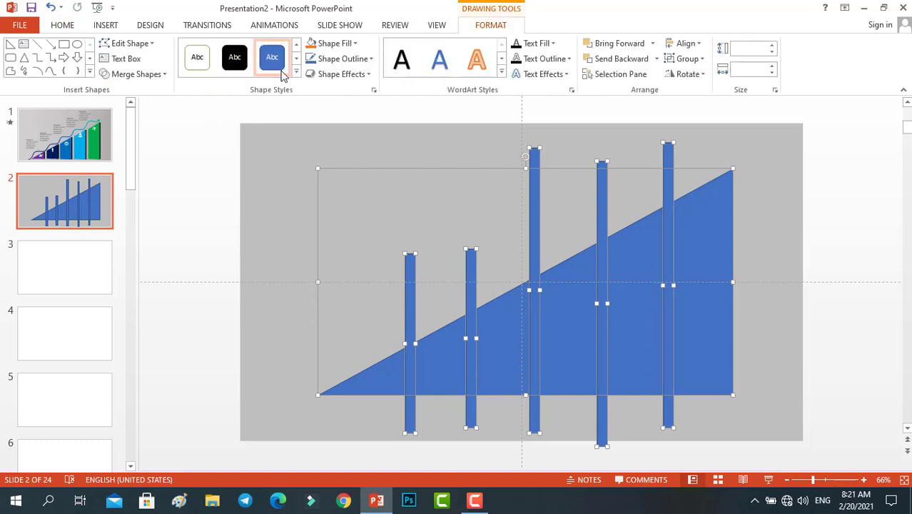
{"action": "left_click", "coordinate": [163, 74]}
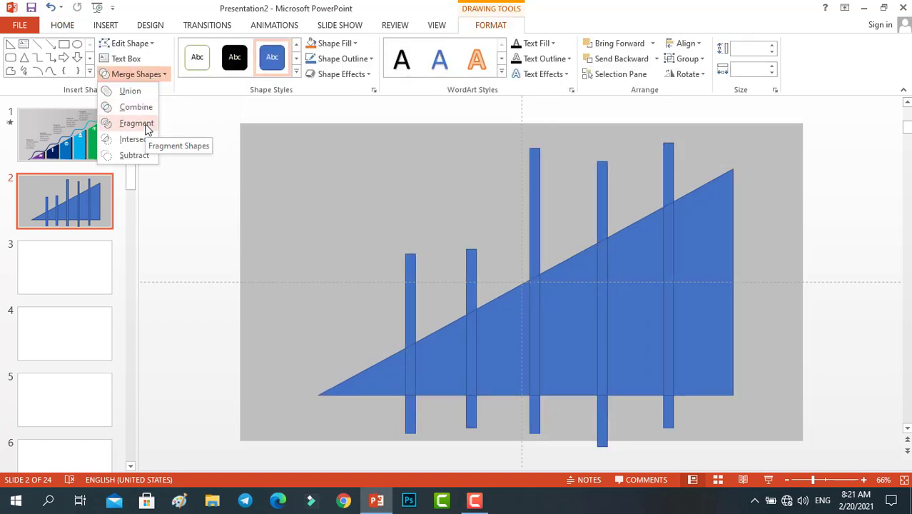
{"action": "left_click", "coordinate": [147, 127]}
{"action": "left_click", "coordinate": [327, 206]}
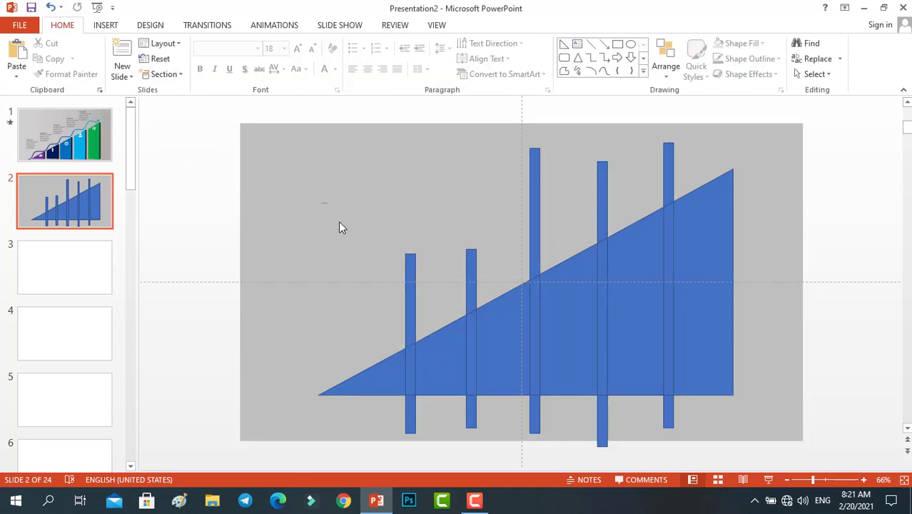
Delete the leftover bar fragments so only the stepped triangle pieces remain
{"action": "left_click", "coordinate": [412, 307]}
{"action": "key", "text": "Delete"}
{"action": "left_click", "coordinate": [411, 365]}
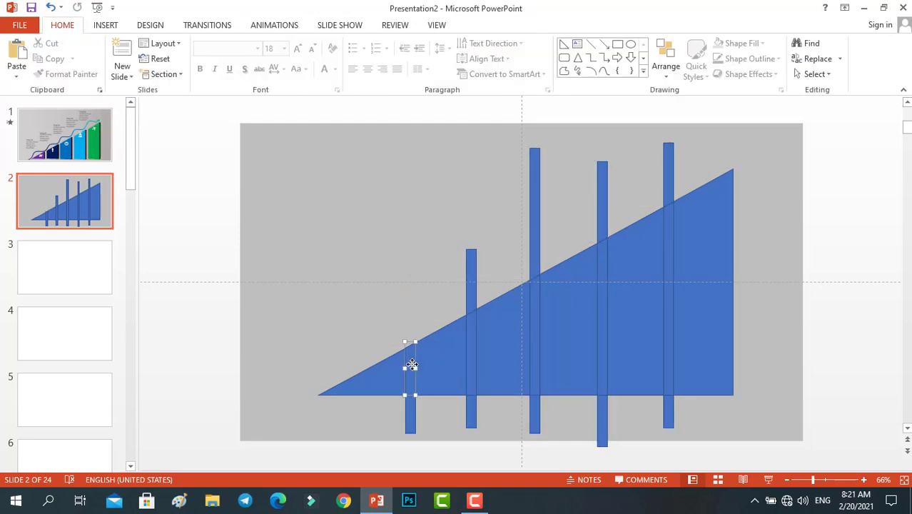
{"action": "key", "text": "Delete"}
{"action": "left_click", "coordinate": [408, 410]}
{"action": "key", "text": "Delete"}
{"action": "left_click", "coordinate": [470, 408]}
{"action": "key", "text": "Delete"}
{"action": "left_click", "coordinate": [471, 346]}
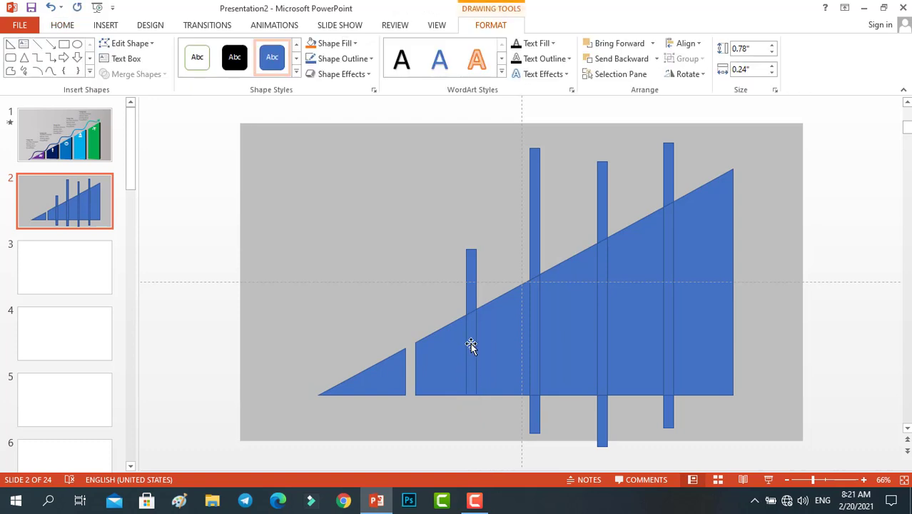
{"action": "key", "text": "Delete"}
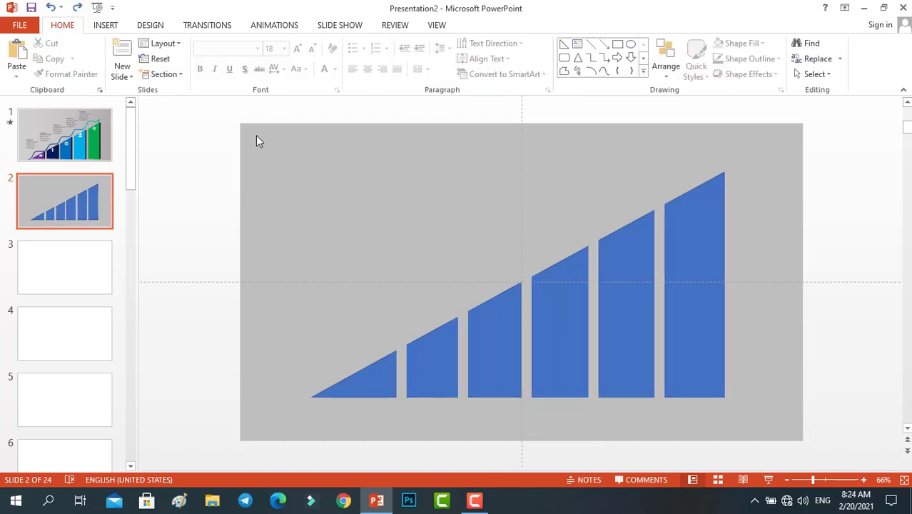
{"action": "left_click", "coordinate": [382, 376]}
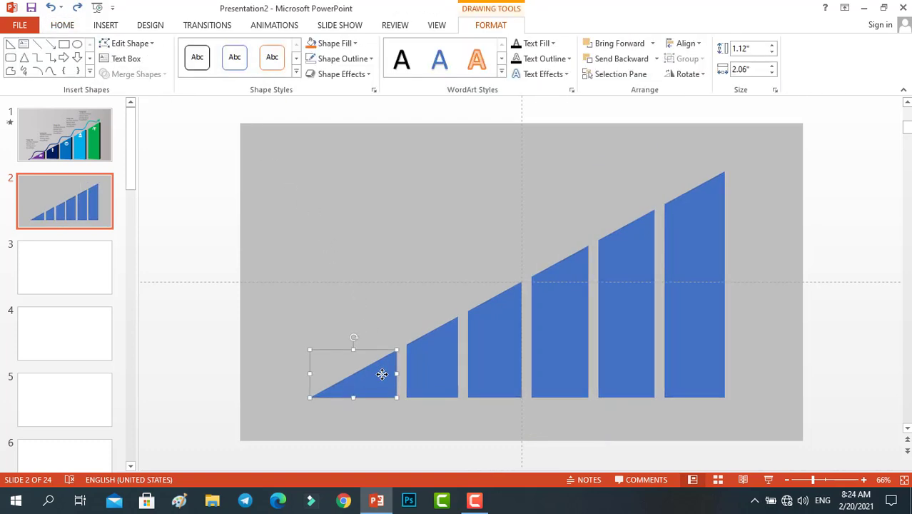
Fill the first three pieces dark green, dark blue and dark gold
{"action": "left_click", "coordinate": [353, 45]}
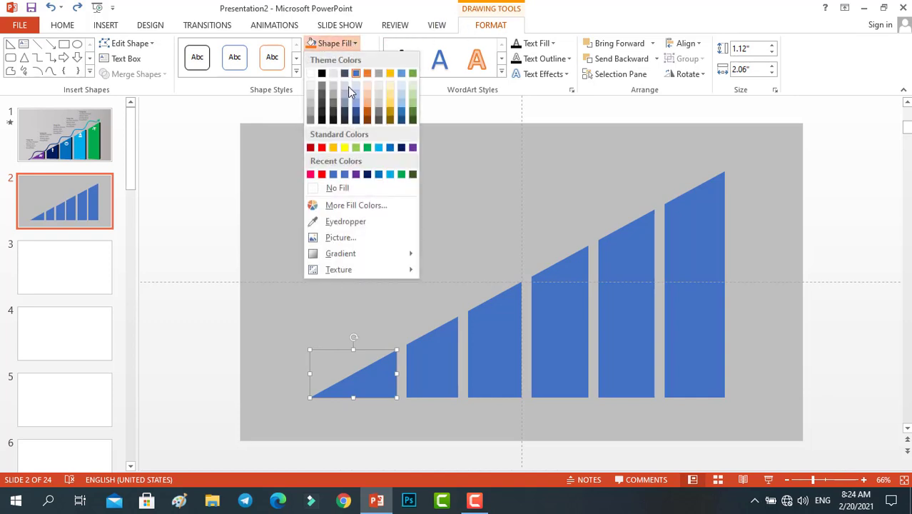
{"action": "left_click", "coordinate": [413, 121]}
{"action": "left_click", "coordinate": [425, 345]}
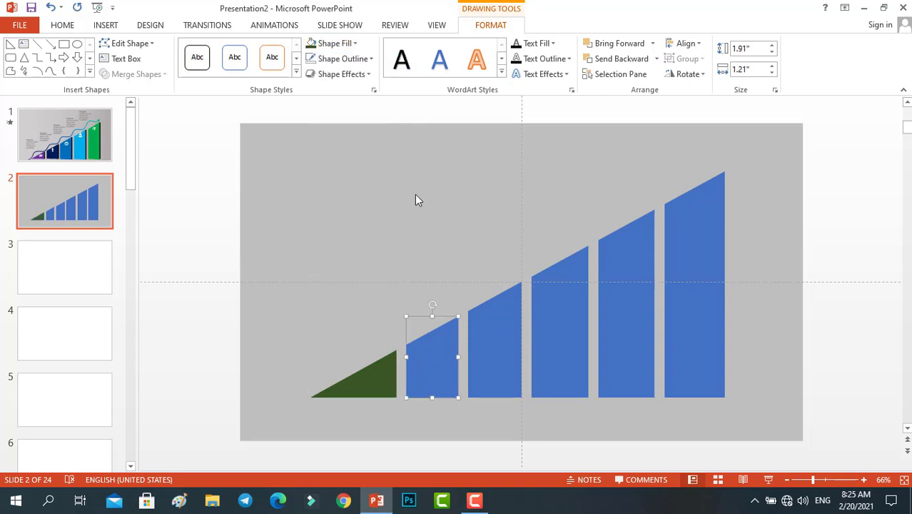
{"action": "left_click", "coordinate": [354, 44]}
{"action": "left_click", "coordinate": [402, 119]}
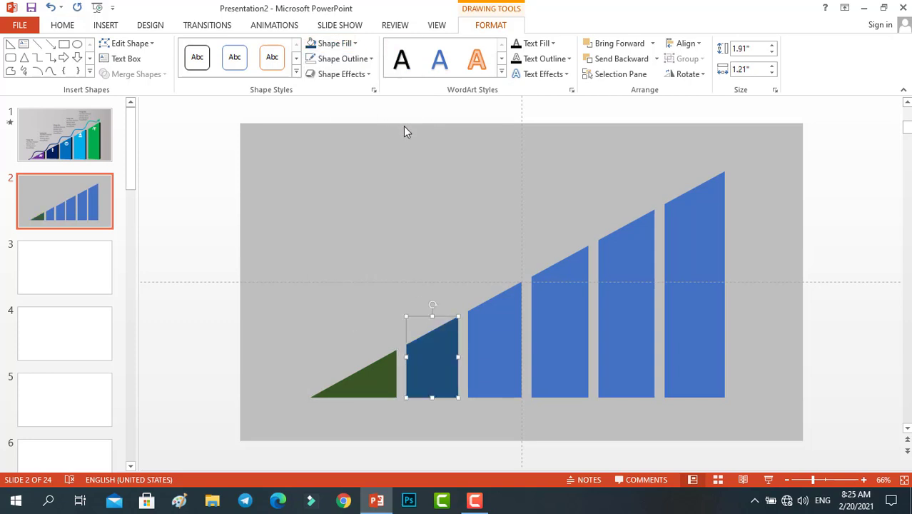
{"action": "left_click", "coordinate": [510, 316]}
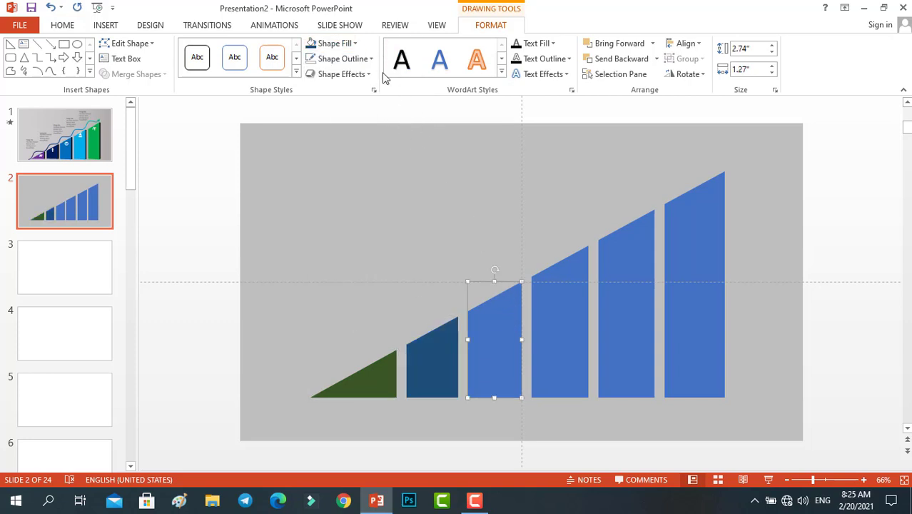
{"action": "left_click", "coordinate": [354, 44]}
{"action": "left_click", "coordinate": [390, 120]}
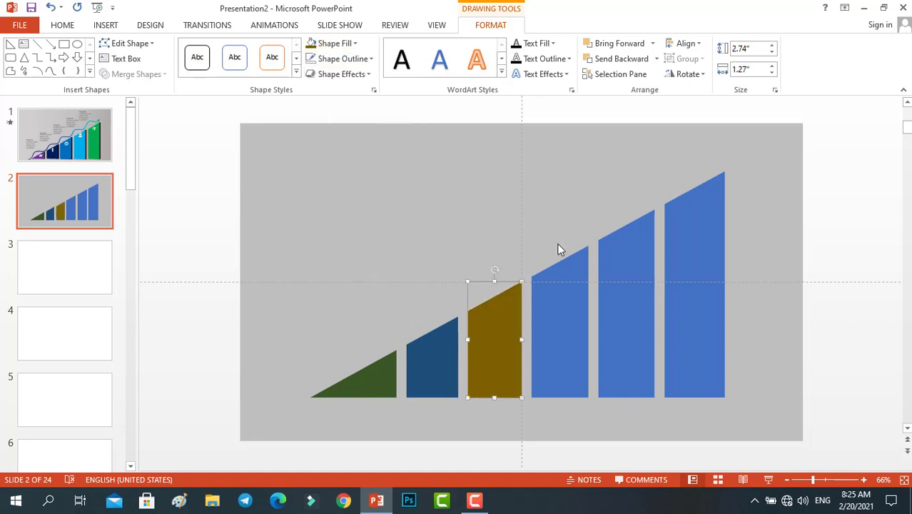
Fill the remaining three pieces orange-brown, yellow-gold and red
{"action": "left_click", "coordinate": [561, 264]}
{"action": "left_click", "coordinate": [354, 44]}
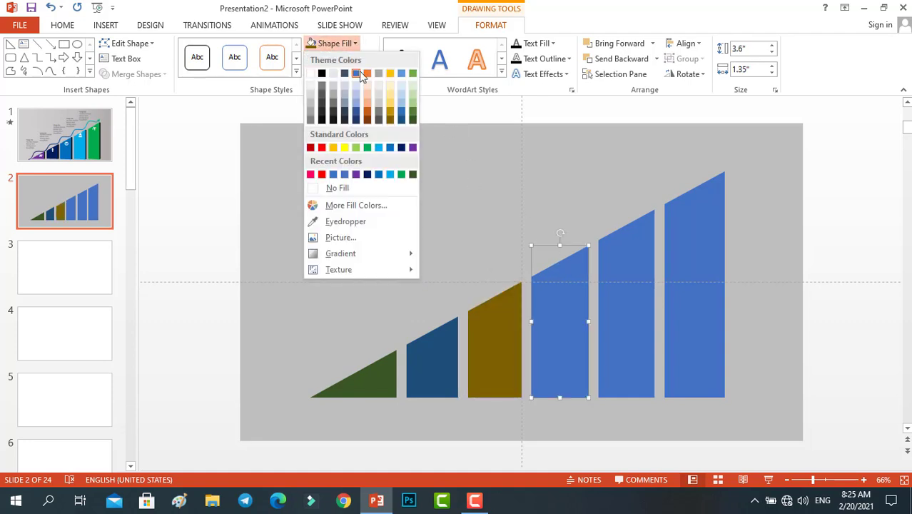
{"action": "left_click", "coordinate": [368, 120]}
{"action": "left_click", "coordinate": [619, 216]}
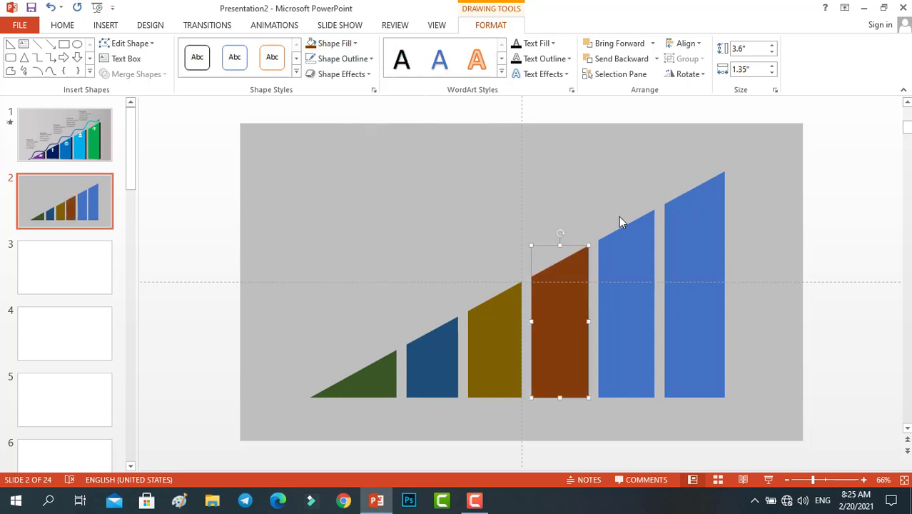
{"action": "left_click", "coordinate": [355, 44]}
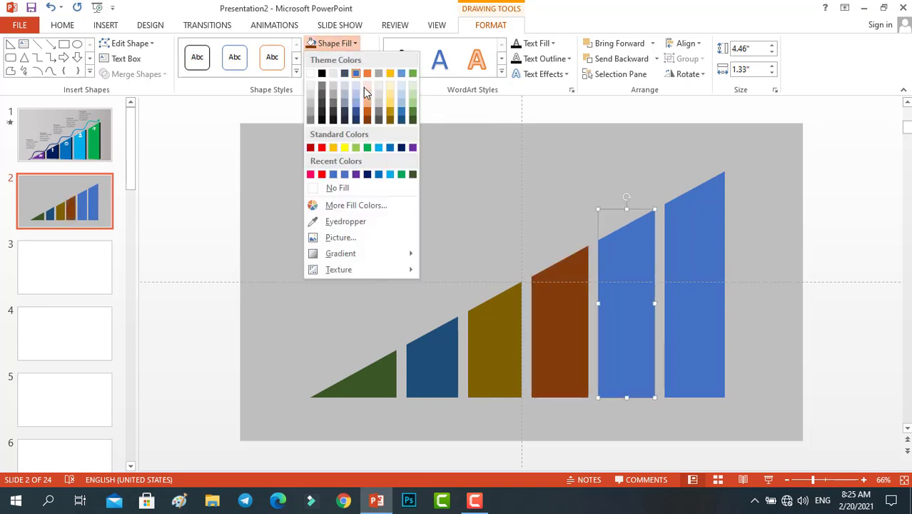
{"action": "left_click", "coordinate": [333, 147]}
{"action": "left_click", "coordinate": [688, 203]}
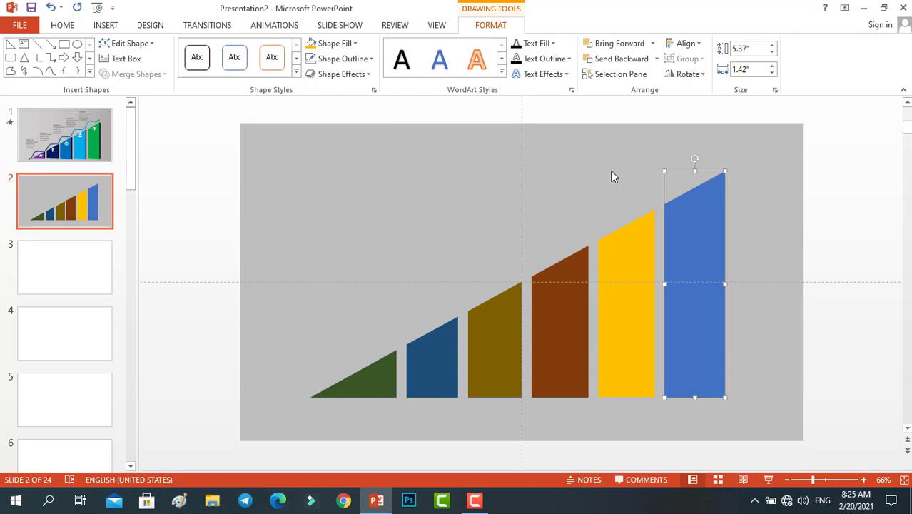
{"action": "left_click", "coordinate": [356, 44]}
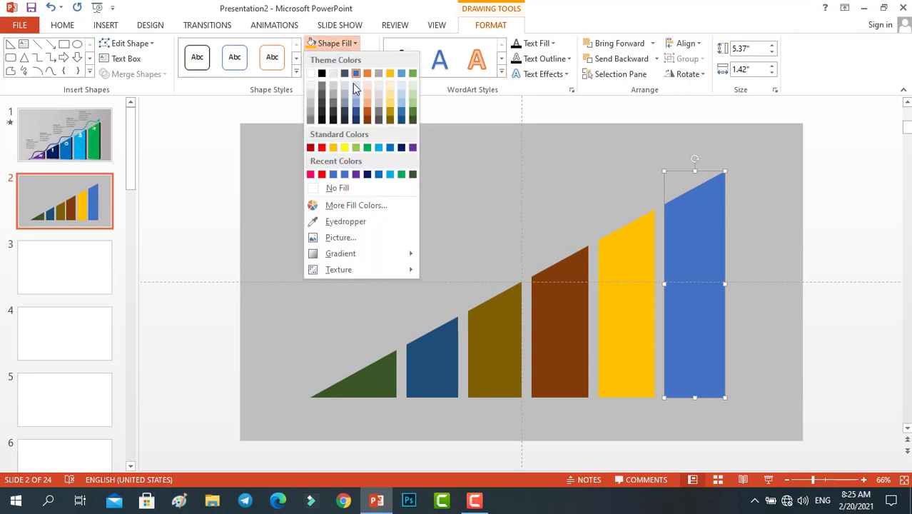
{"action": "left_click", "coordinate": [312, 147]}
{"action": "left_click", "coordinate": [463, 163]}
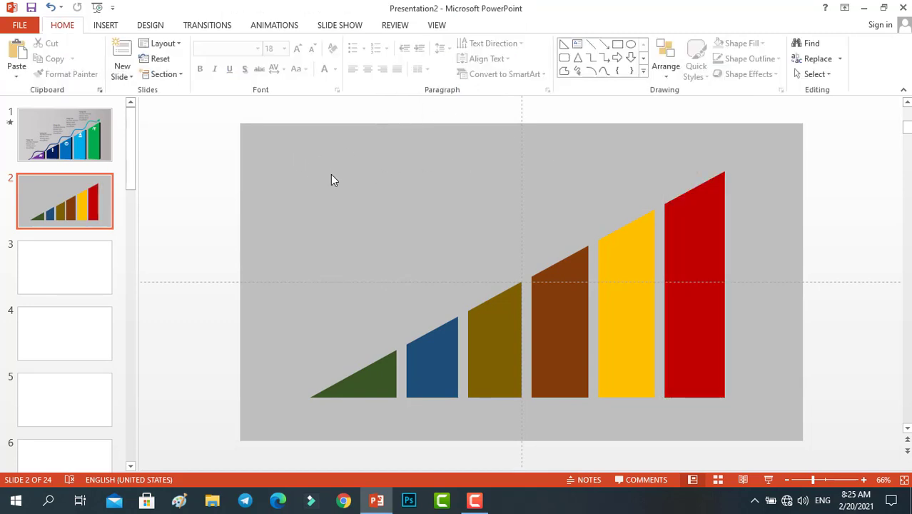
Group the six pieces and apply a Perspective 3-D rotation preset (X 20°, perspective 45°)
{"action": "left_click_drag", "start_coordinate": [330, 180], "coordinate": [895, 436]}
{"action": "key", "text": "ctrl+g"}
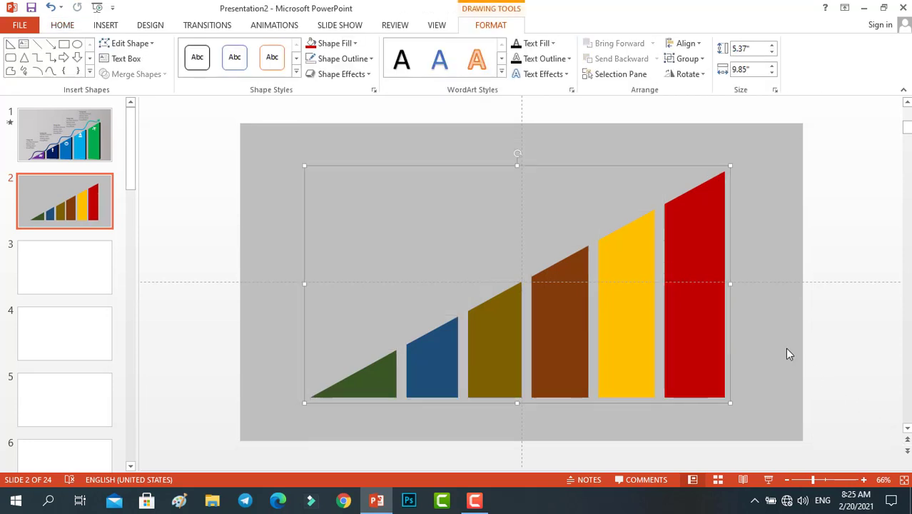
{"action": "double_click", "coordinate": [591, 171]}
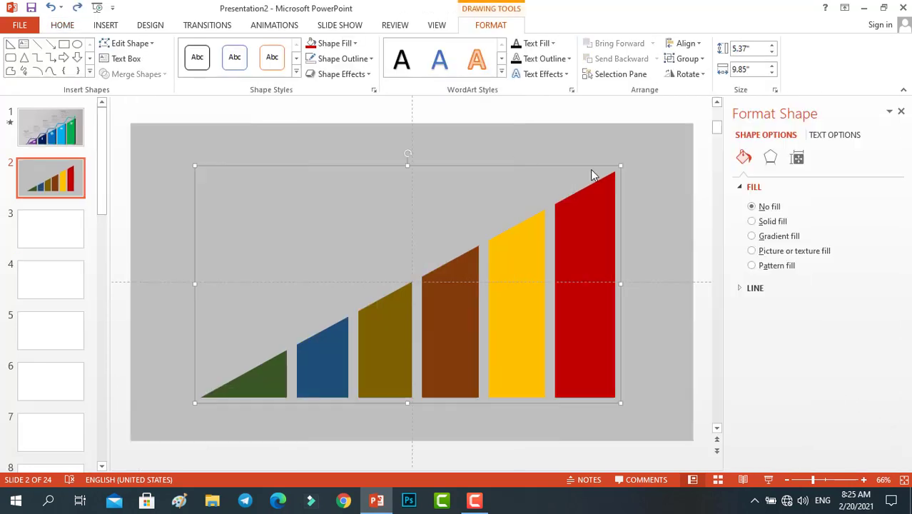
{"action": "left_click", "coordinate": [770, 158]}
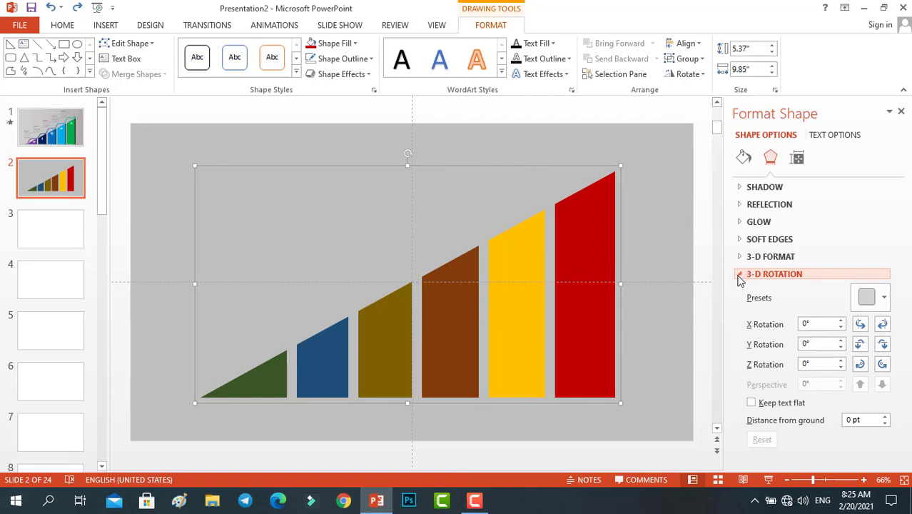
{"action": "left_click", "coordinate": [883, 298]}
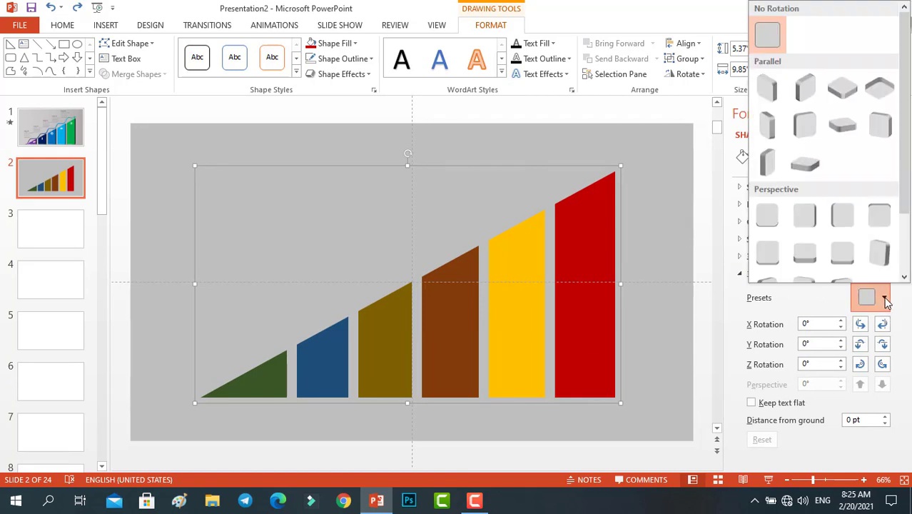
{"action": "left_click", "coordinate": [807, 217]}
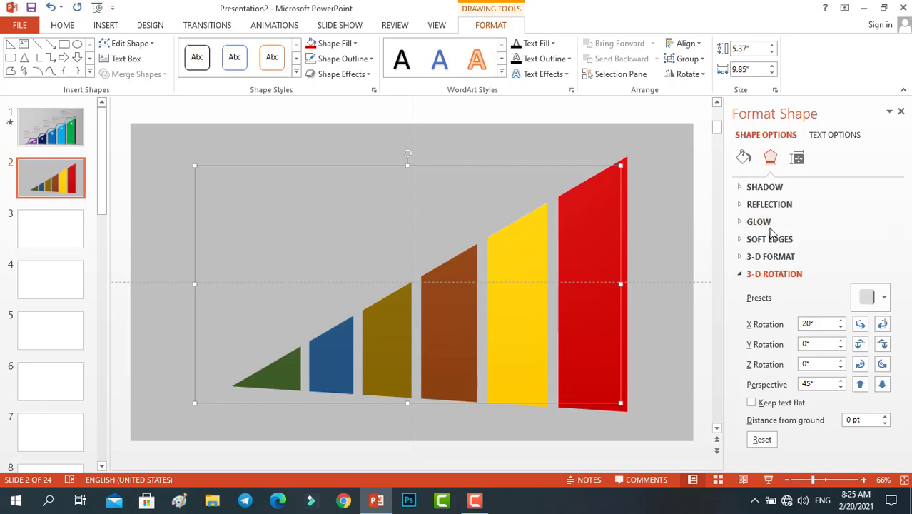
{"action": "left_click", "coordinate": [743, 273]}
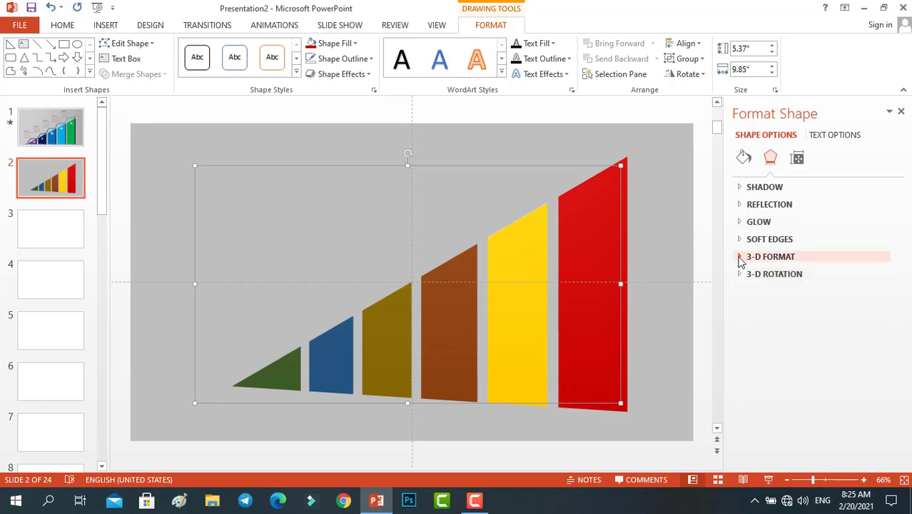
{"action": "left_click", "coordinate": [742, 257]}
Set the bar group's 3-D depth to 23.5 pt
{"action": "scroll", "coordinate": [806, 296], "scroll_direction": "down", "scroll_amount": 1}
{"action": "scroll", "coordinate": [824, 306], "scroll_direction": "down", "scroll_amount": 2}
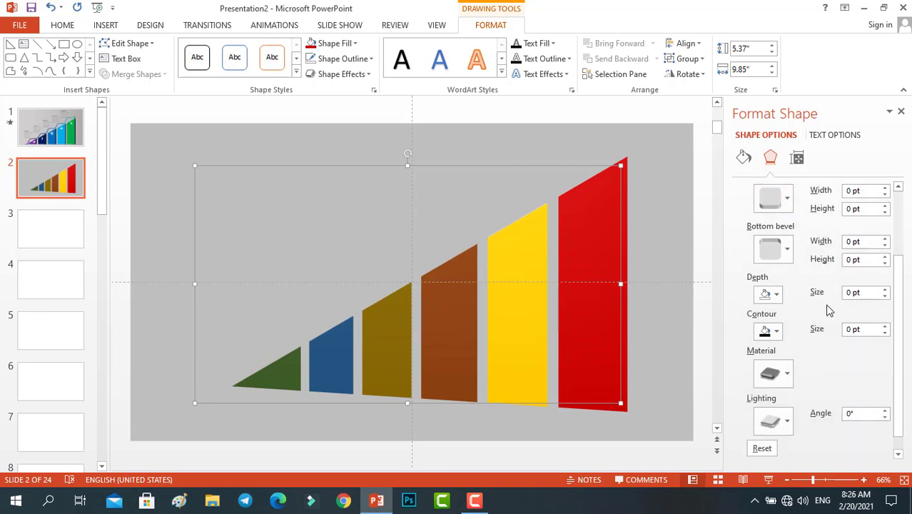
{"action": "left_click", "coordinate": [885, 289]}
{"action": "left_click", "coordinate": [885, 290]}
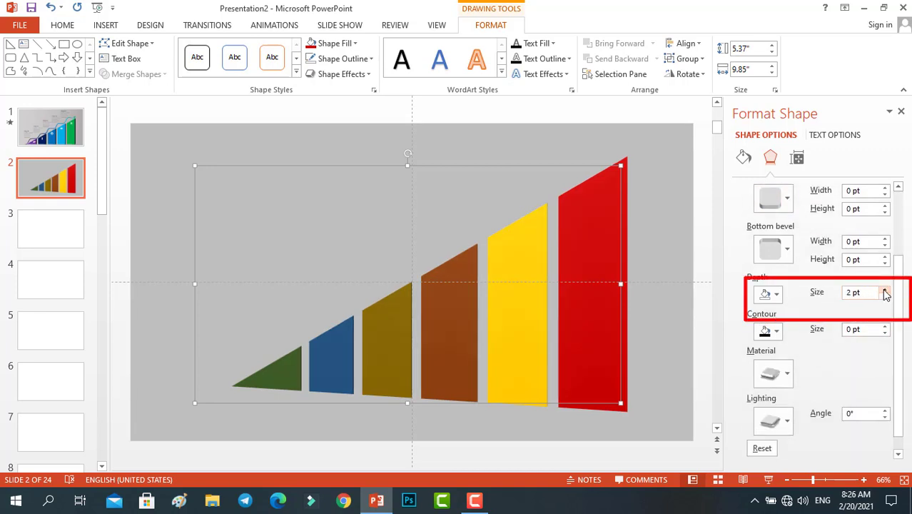
{"action": "left_click", "coordinate": [885, 289]}
{"action": "left_click", "coordinate": [885, 290]}
{"action": "left_click", "coordinate": [885, 289]}
{"action": "left_click", "coordinate": [885, 290]}
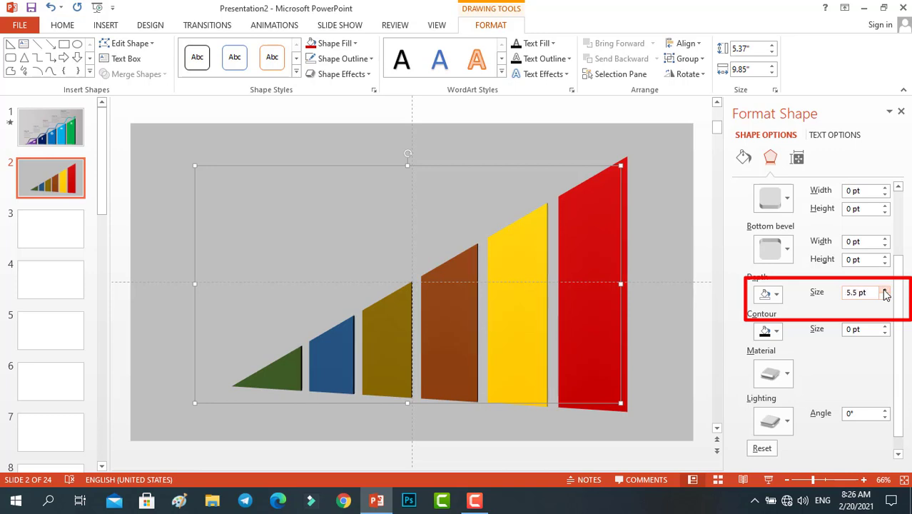
{"action": "left_click", "coordinate": [884, 290]}
{"action": "left_click", "coordinate": [885, 289]}
{"action": "left_click", "coordinate": [884, 290]}
{"action": "left_click", "coordinate": [885, 289]}
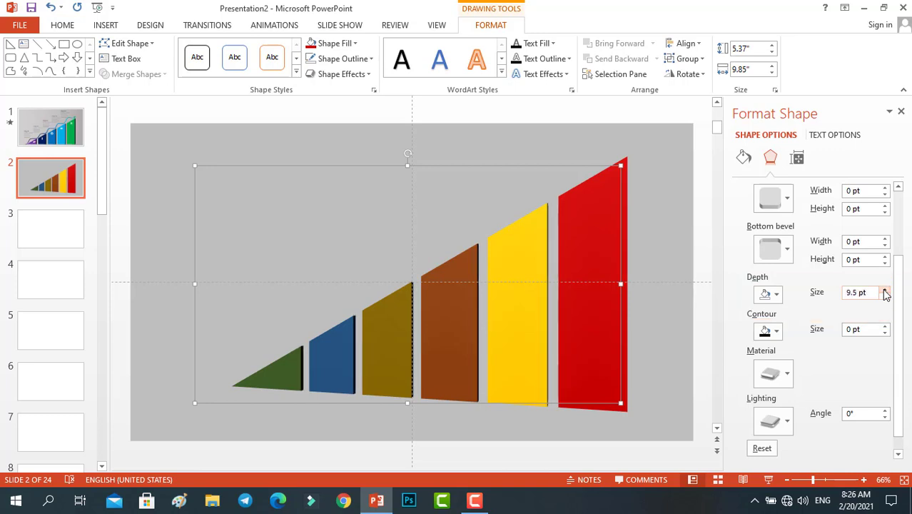
{"action": "left_click", "coordinate": [885, 290]}
{"action": "left_click", "coordinate": [885, 290]}
{"action": "left_click", "coordinate": [885, 290]}
{"action": "left_click", "coordinate": [885, 290]}
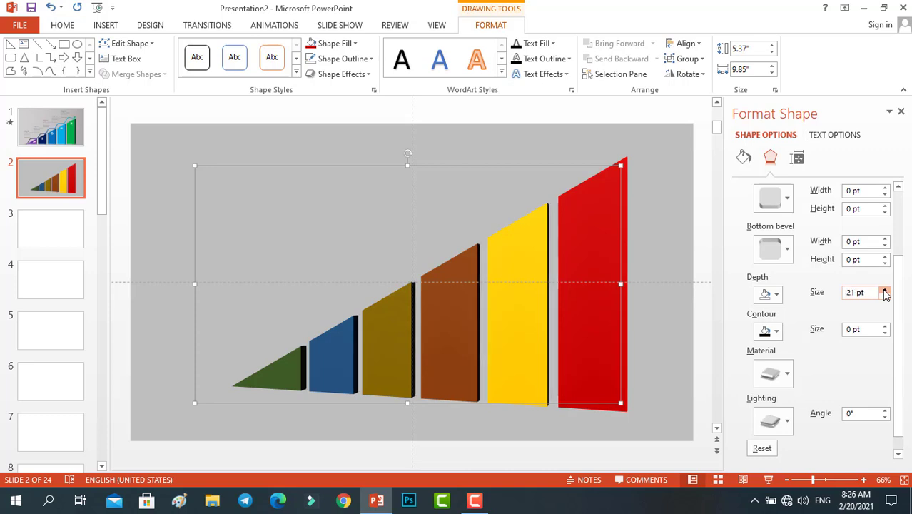
{"action": "left_click", "coordinate": [885, 290]}
{"action": "left_click", "coordinate": [885, 290]}
{"action": "left_click", "coordinate": [884, 290]}
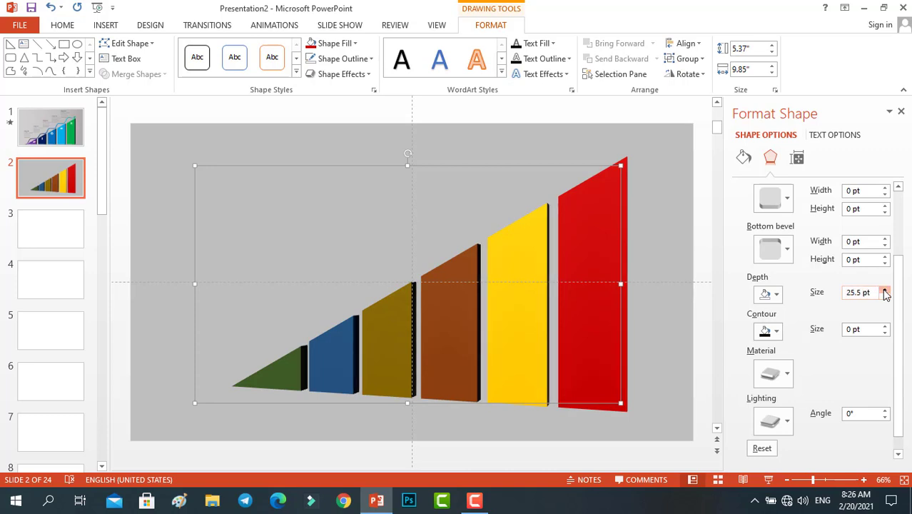
{"action": "left_click", "coordinate": [885, 297]}
{"action": "left_click", "coordinate": [885, 297]}
{"action": "left_click", "coordinate": [884, 296]}
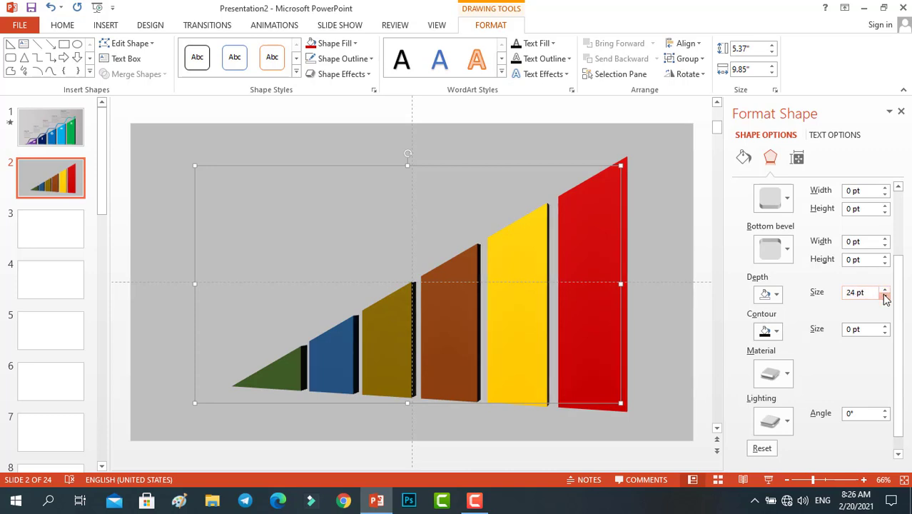
{"action": "left_click", "coordinate": [885, 296]}
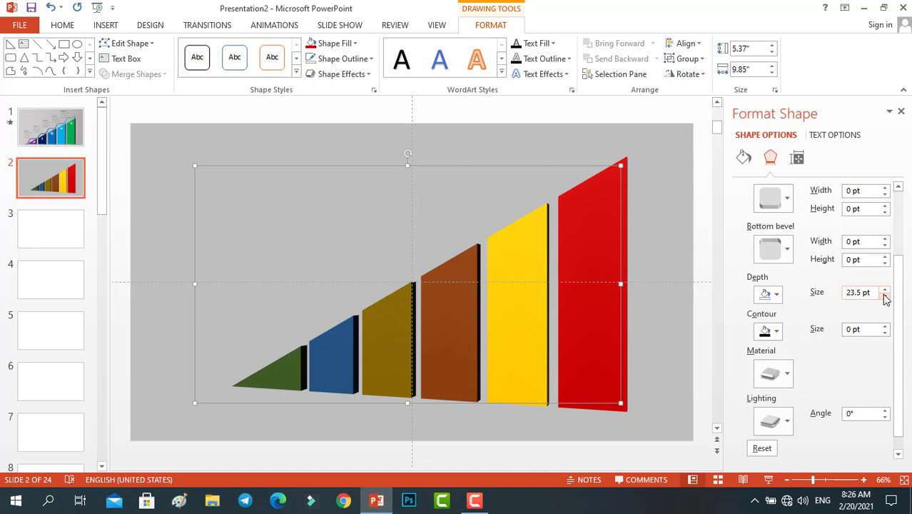
Apply a Matte material and a Special lighting preset to the bars
{"action": "left_click", "coordinate": [788, 377]}
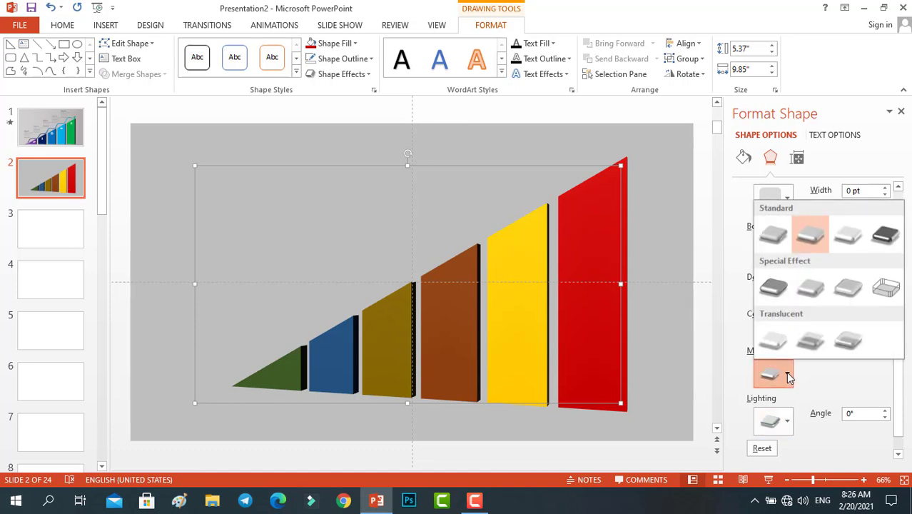
{"action": "left_click", "coordinate": [777, 242]}
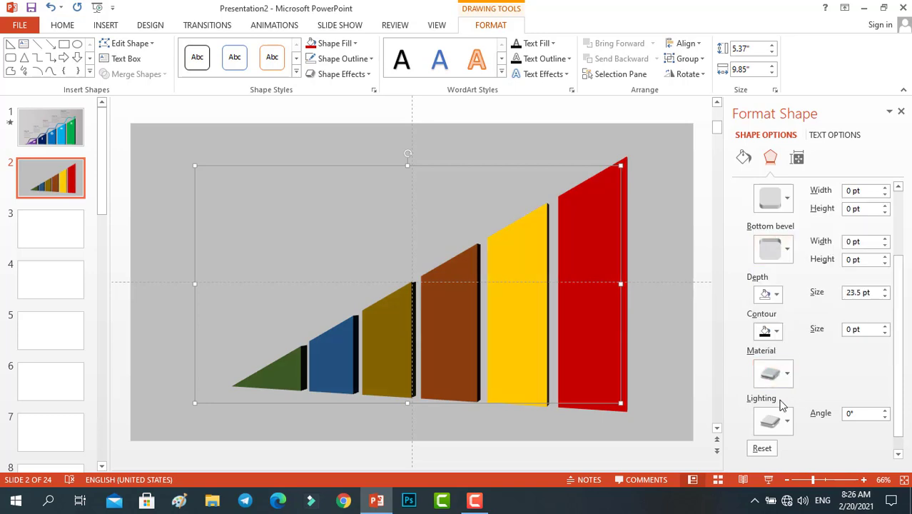
{"action": "left_click", "coordinate": [777, 422]}
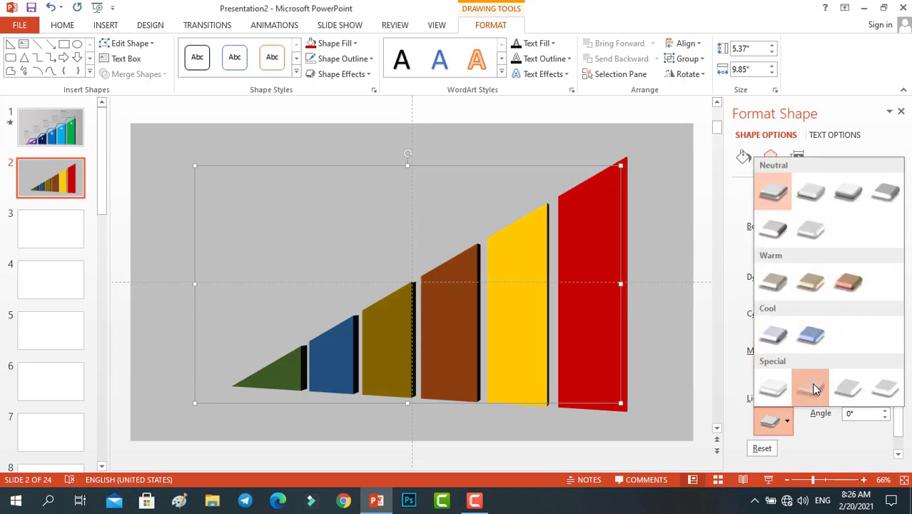
{"action": "left_click", "coordinate": [813, 387]}
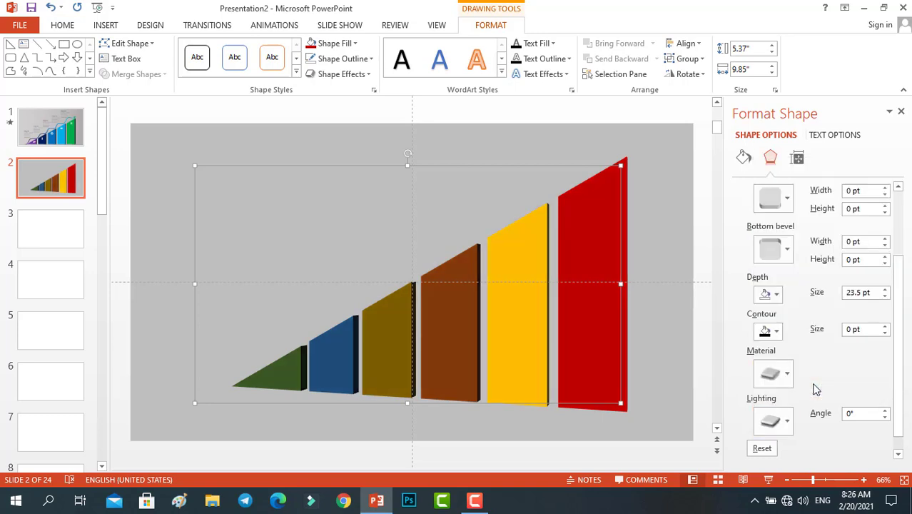
{"action": "left_click", "coordinate": [680, 323]}
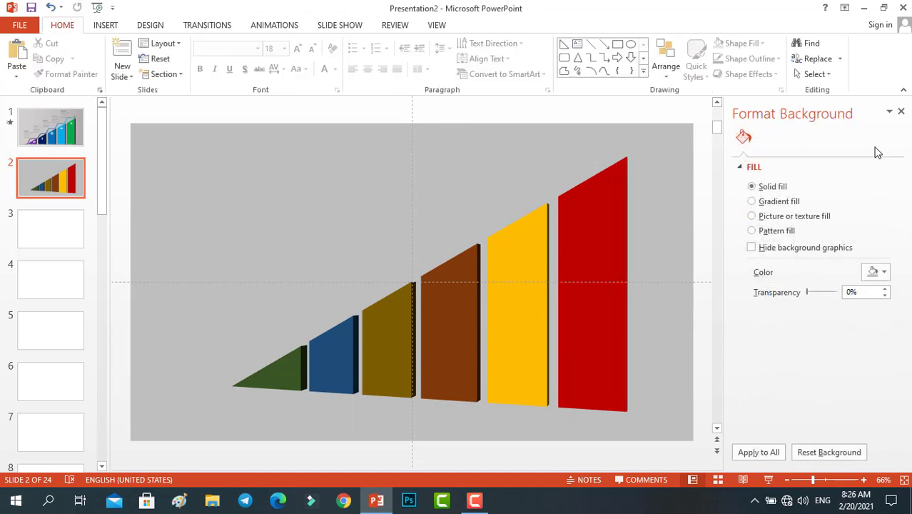
Close Format Background and ungroup the 3-D bars into separate shapes
{"action": "left_click", "coordinate": [900, 111]}
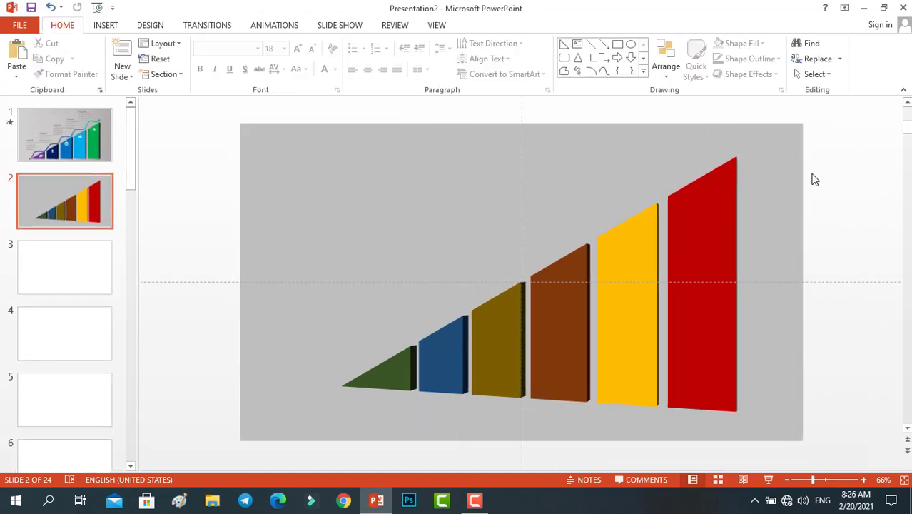
{"action": "left_click", "coordinate": [707, 231]}
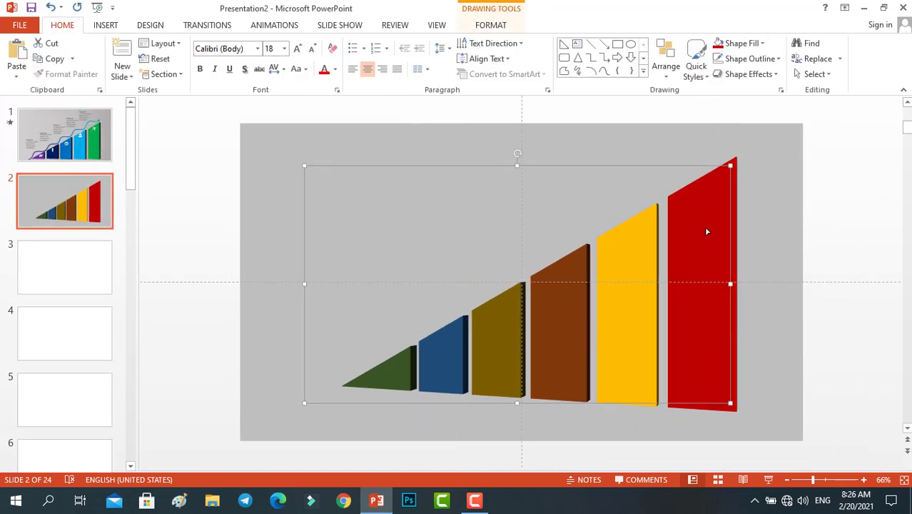
{"action": "right_click", "coordinate": [552, 164]}
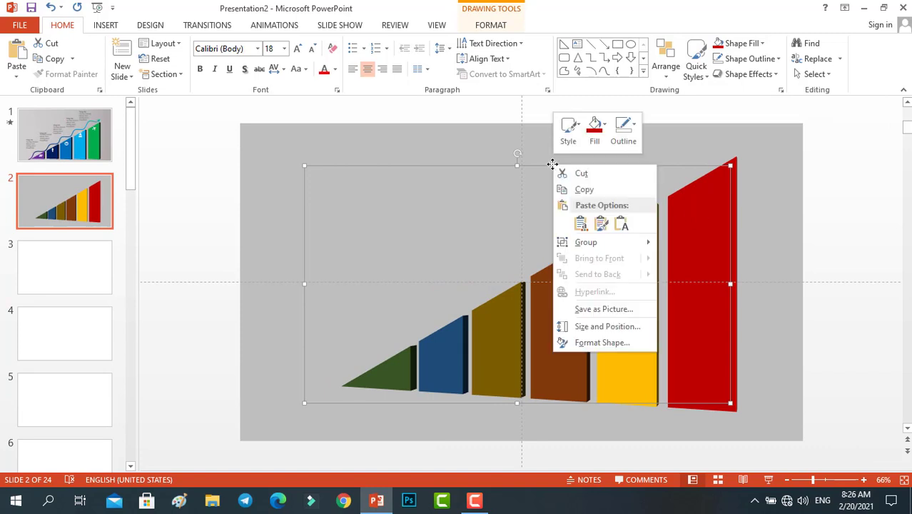
{"action": "mouse_move", "coordinate": [645, 241]}
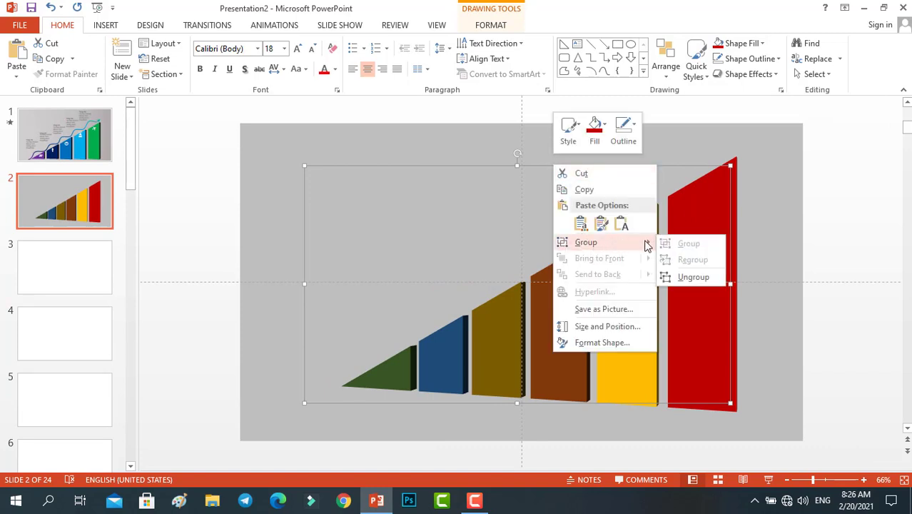
{"action": "left_click", "coordinate": [675, 276]}
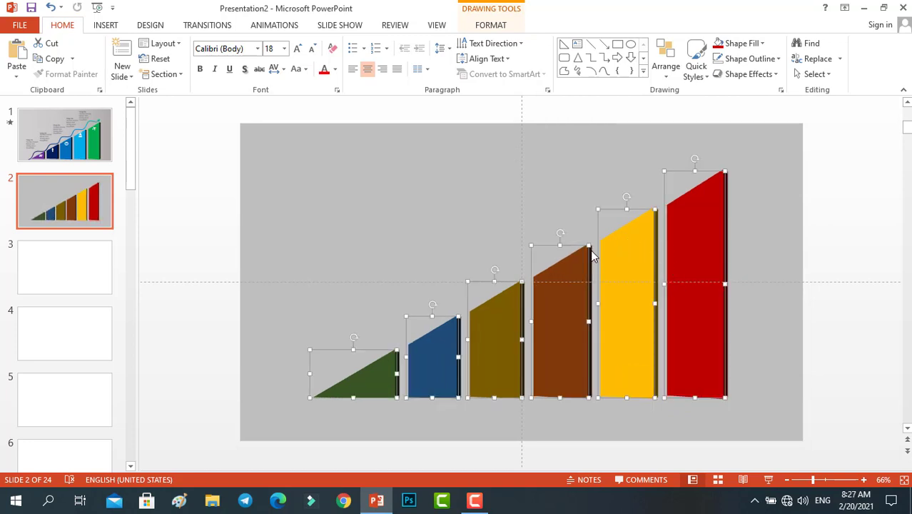
Drag the bars lower on the slide, then view slide 1's finished step chart
{"action": "left_click_drag", "start_coordinate": [581, 246], "coordinate": [585, 272]}
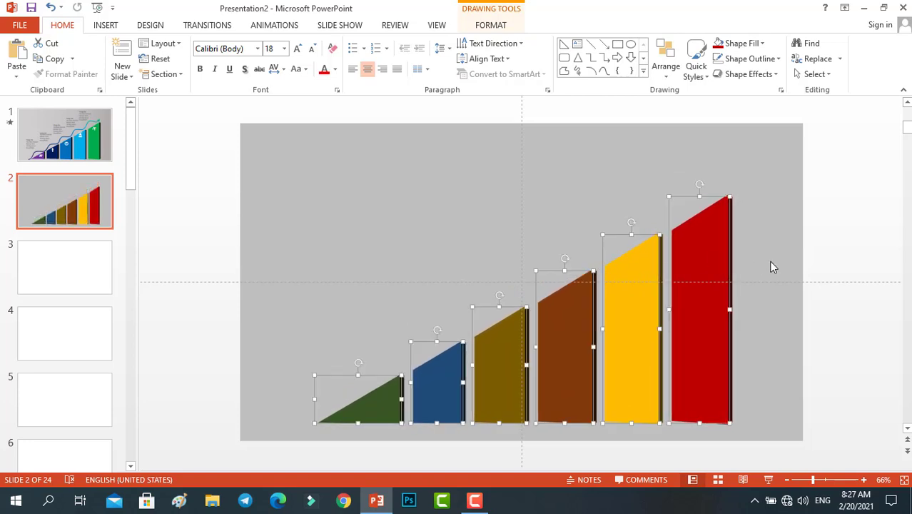
{"action": "left_click", "coordinate": [817, 261]}
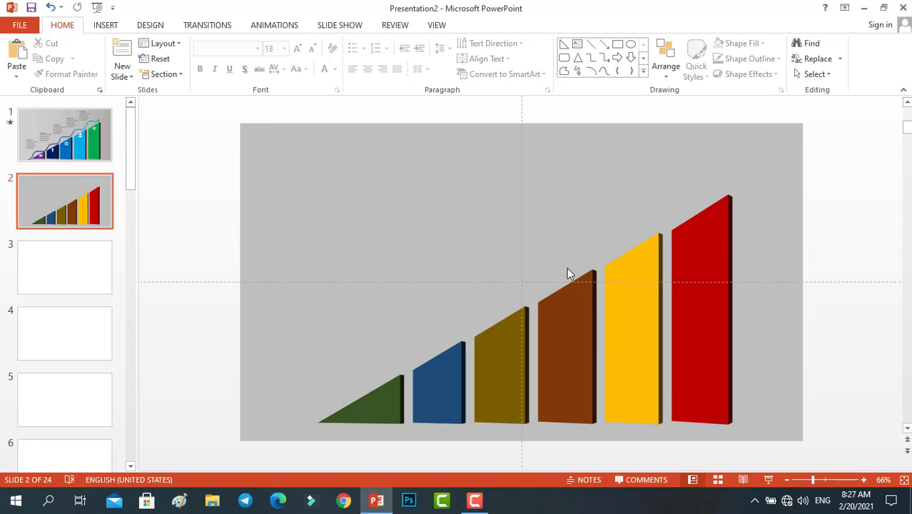
{"action": "left_click", "coordinate": [65, 149]}
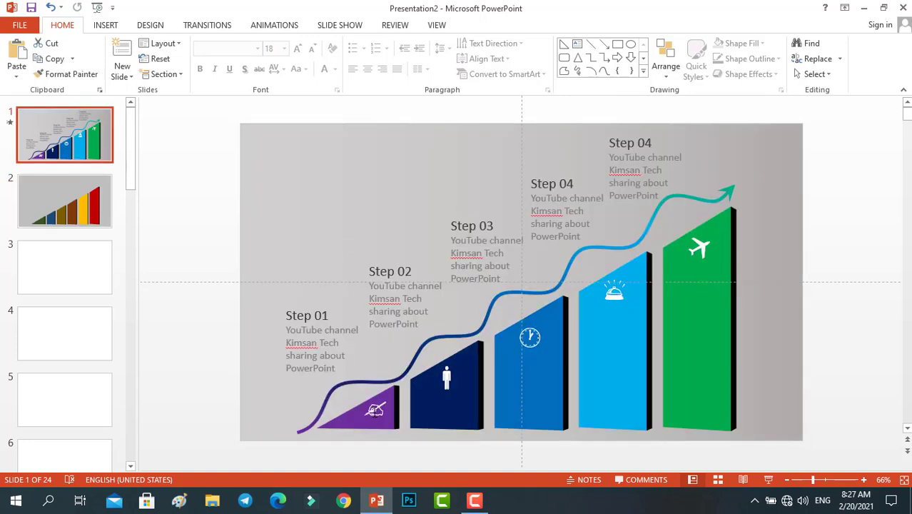
Add an empty text box on slide 2 and bring up the Wingdings symbol picker
{"action": "left_click", "coordinate": [100, 214]}
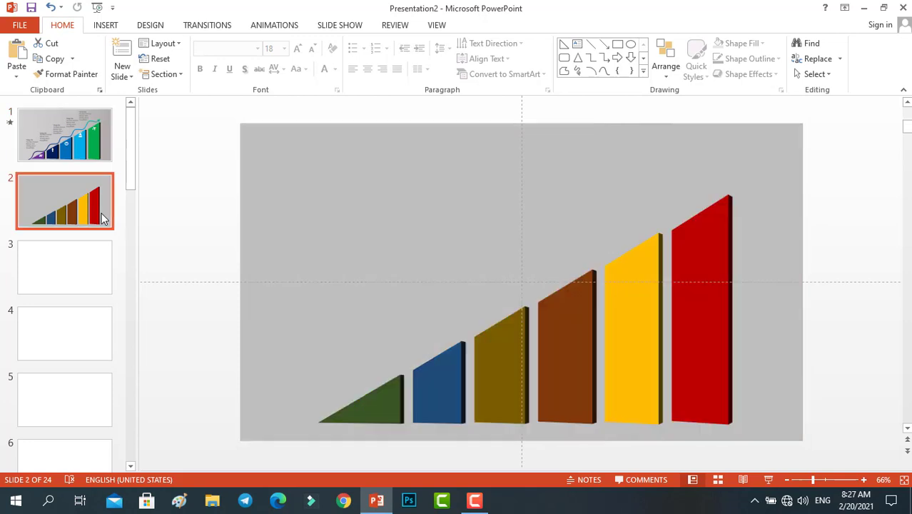
{"action": "left_click", "coordinate": [578, 46]}
{"action": "left_click", "coordinate": [369, 193]}
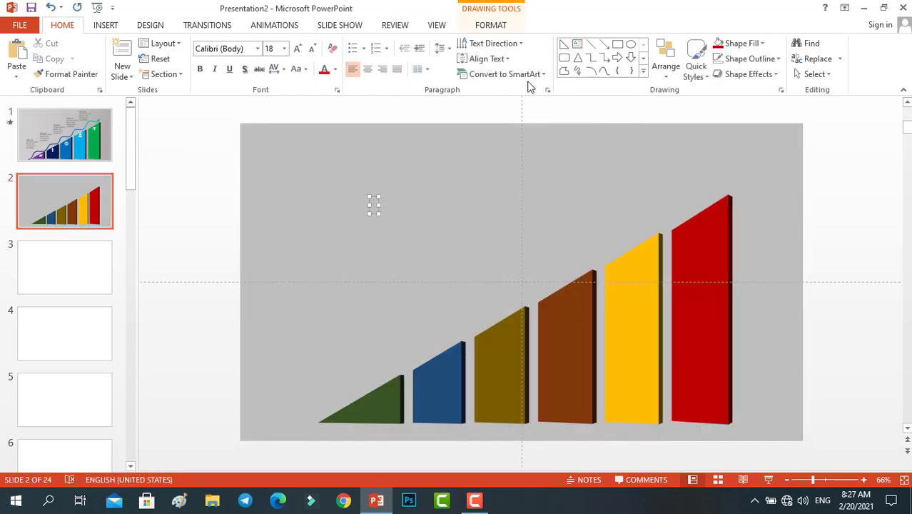
{"action": "left_click", "coordinate": [107, 24]}
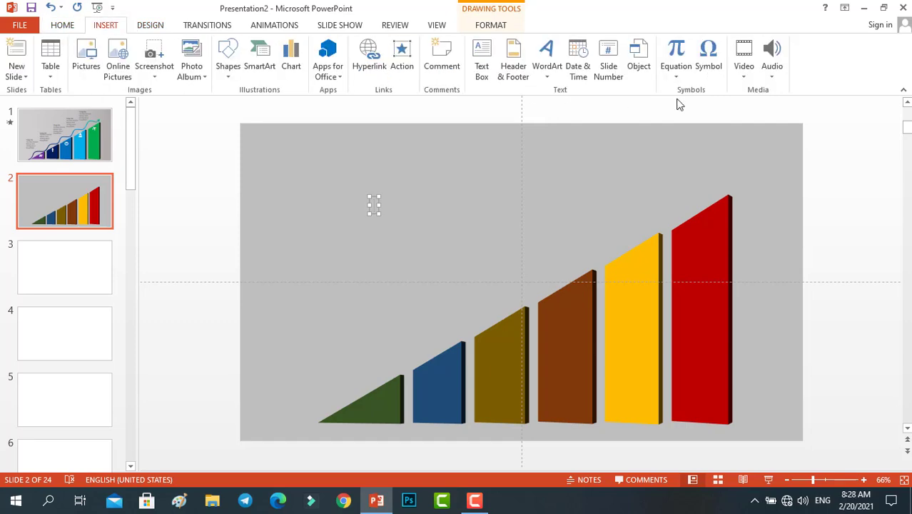
{"action": "left_click", "coordinate": [708, 57]}
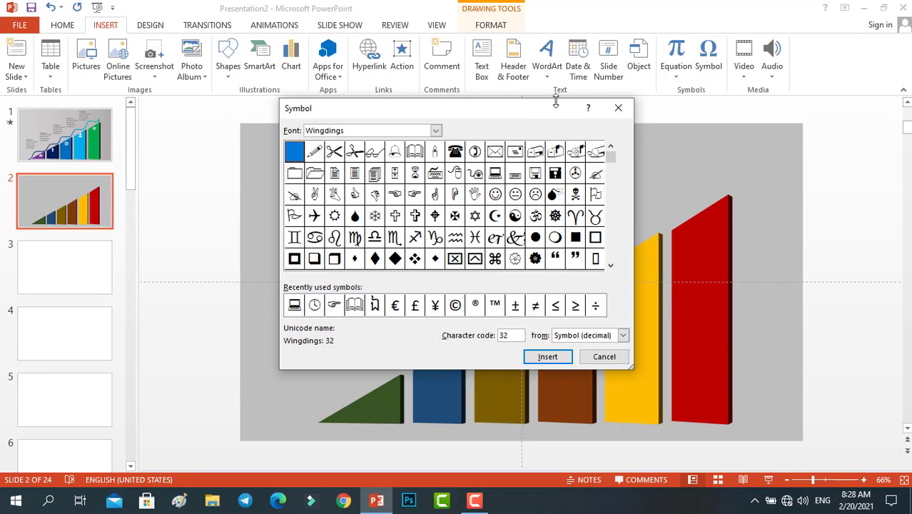
{"action": "left_click_drag", "start_coordinate": [515, 114], "coordinate": [716, 101]}
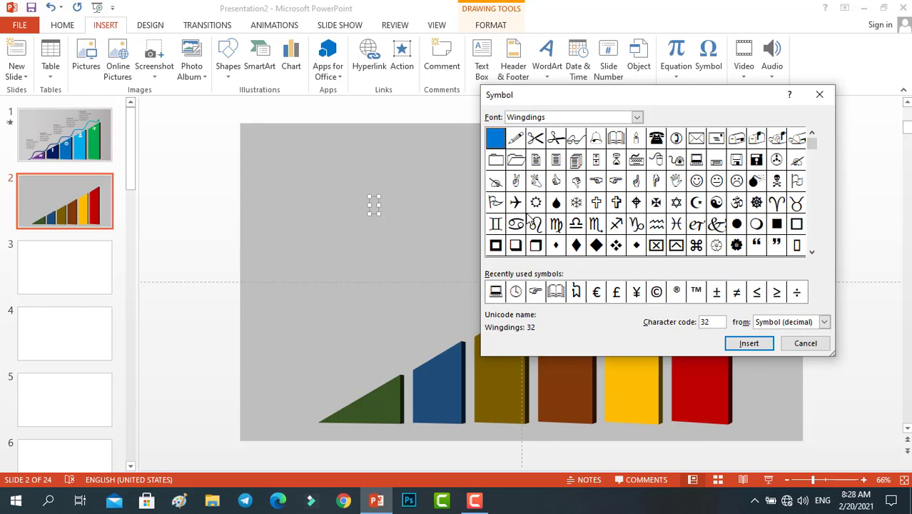
Insert the flag, open-book and writing-hand Wingdings symbols into the text box
{"action": "left_click", "coordinate": [495, 204]}
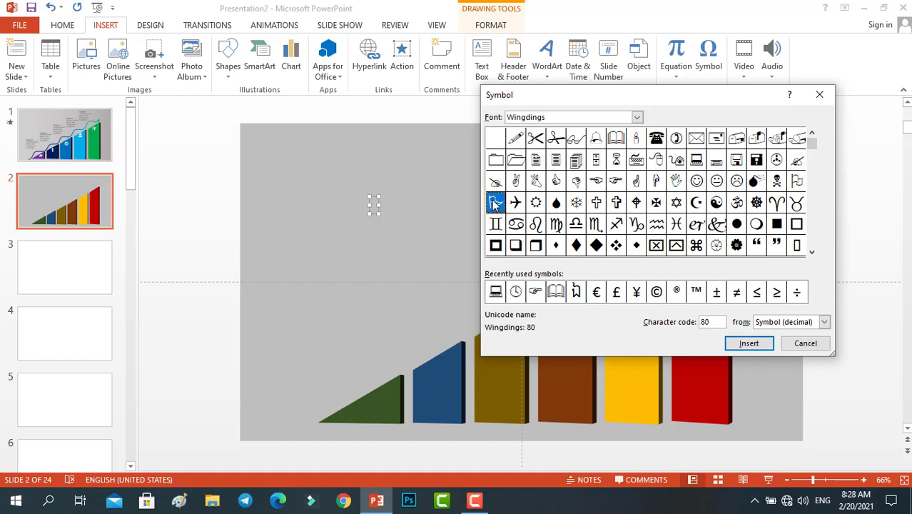
{"action": "left_click", "coordinate": [731, 344]}
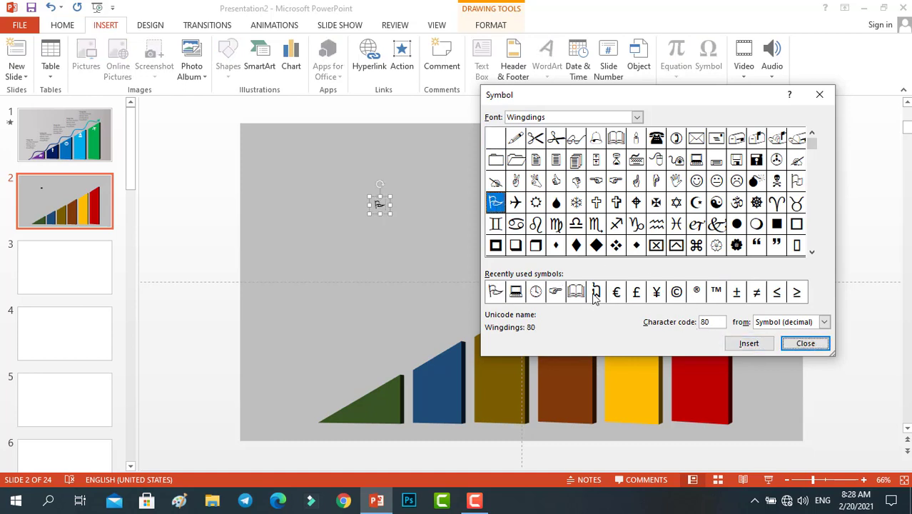
{"action": "left_click", "coordinate": [615, 140]}
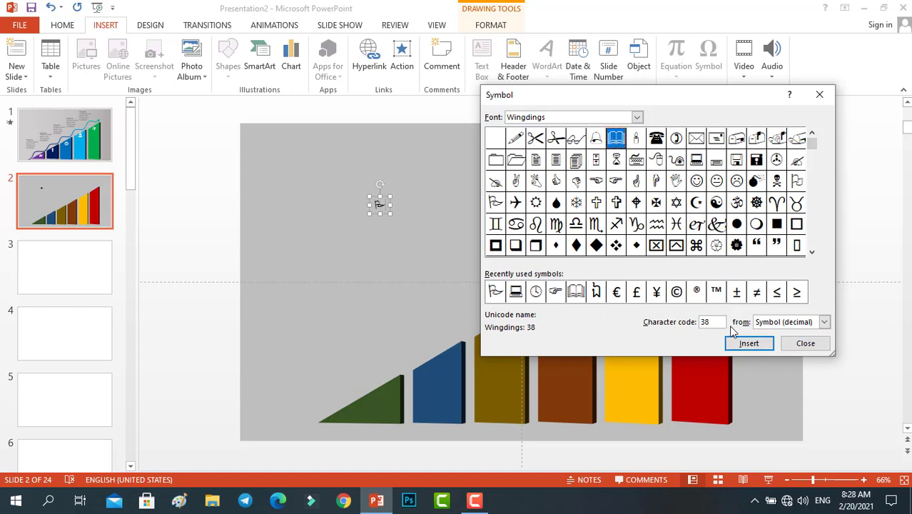
{"action": "left_click", "coordinate": [743, 345]}
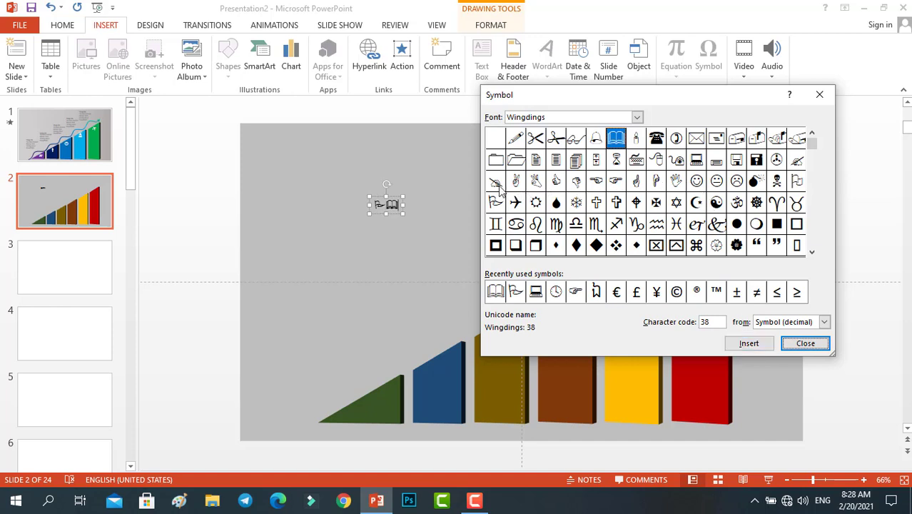
{"action": "left_click", "coordinate": [497, 183]}
{"action": "left_click", "coordinate": [748, 344]}
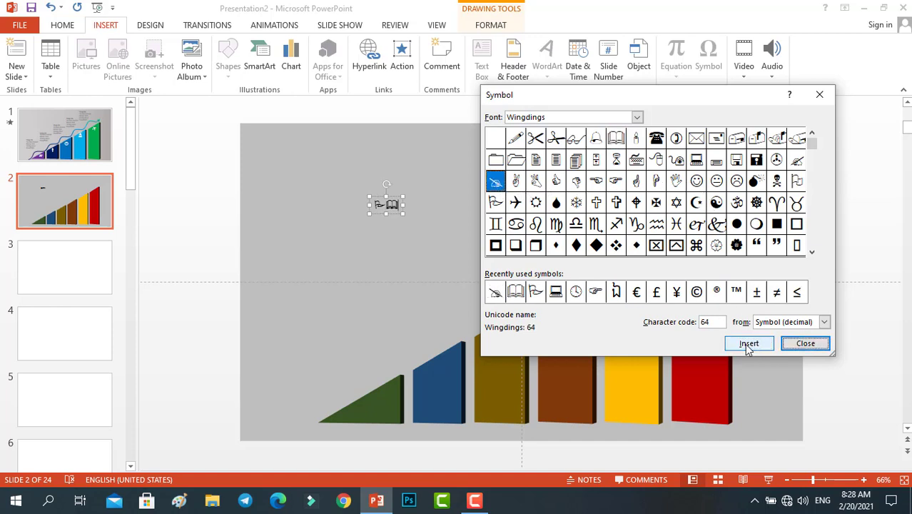
{"action": "key", "text": "Escape"}
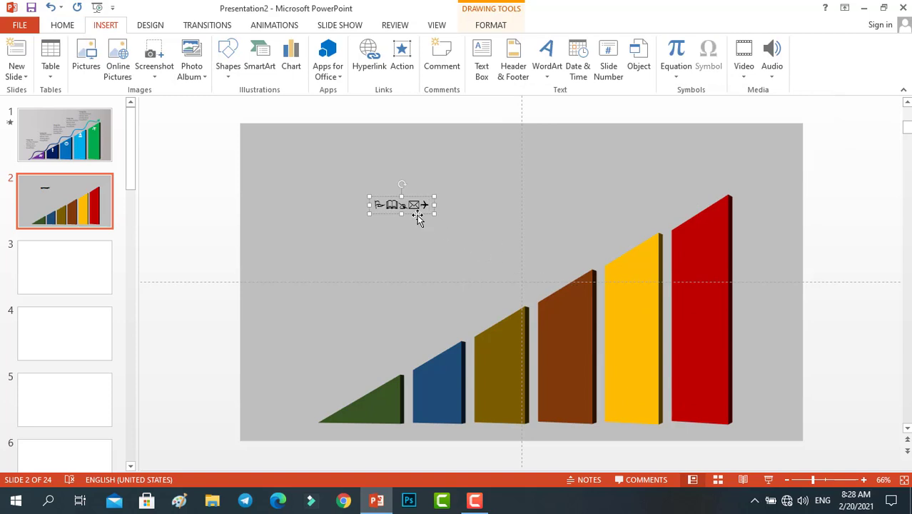
Duplicate the icon text box below and delete all icons except the flag
{"action": "mouse_move", "coordinate": [409, 208]}
{"action": "left_mouse_down"}
{"action": "mouse_move", "coordinate": [416, 215]}
{"action": "mouse_move", "coordinate": [402, 285]}
{"action": "mouse_move", "coordinate": [423, 282]}
{"action": "left_mouse_up"}
{"action": "left_click", "coordinate": [425, 282]}
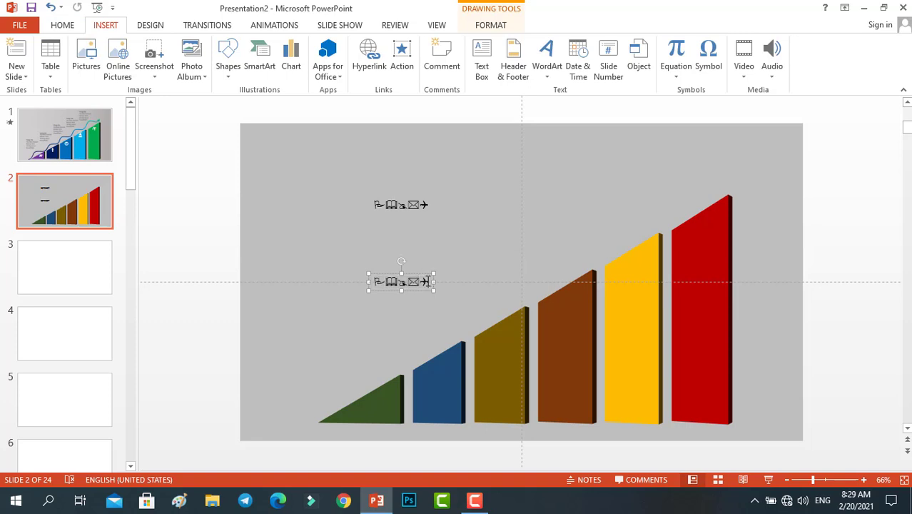
{"action": "key", "text": "BackSpace"}
{"action": "key", "text": "BackSpace"}
{"action": "key", "text": "BackSpace"}
{"action": "key", "text": "BackSpace"}
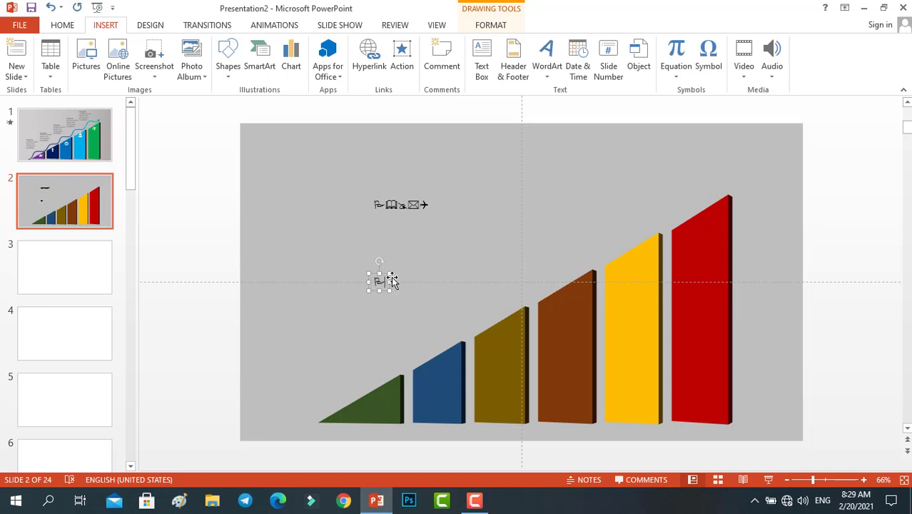
Enlarge the flag icon three font sizes, place it on the green triangle, and colour it white
{"action": "left_click", "coordinate": [66, 25]}
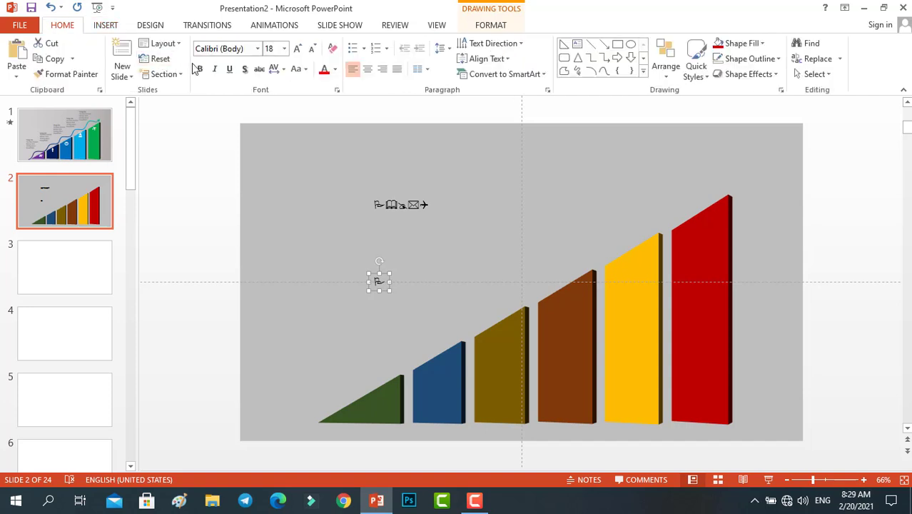
{"action": "left_click", "coordinate": [296, 48]}
{"action": "left_click", "coordinate": [297, 48]}
{"action": "left_click", "coordinate": [296, 48]}
{"action": "left_click", "coordinate": [297, 48]}
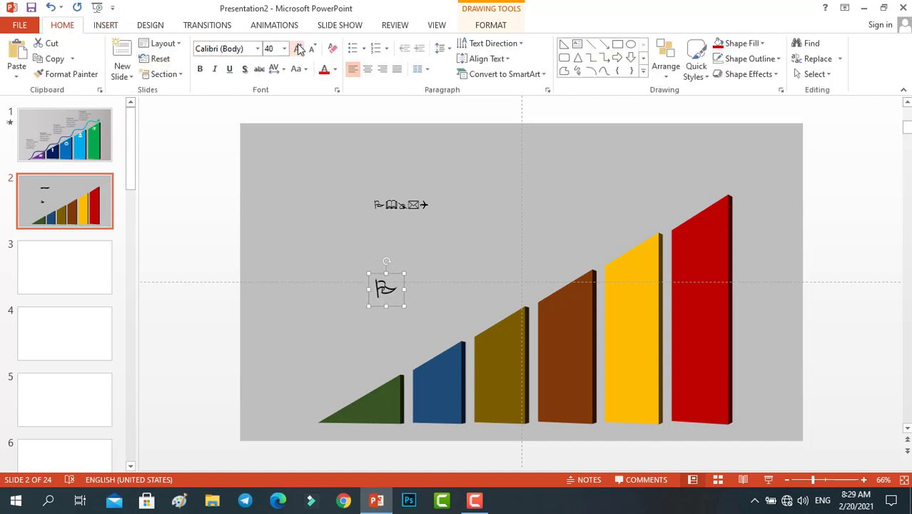
{"action": "left_click", "coordinate": [297, 48]}
{"action": "left_click", "coordinate": [296, 47]}
{"action": "left_click", "coordinate": [492, 26]}
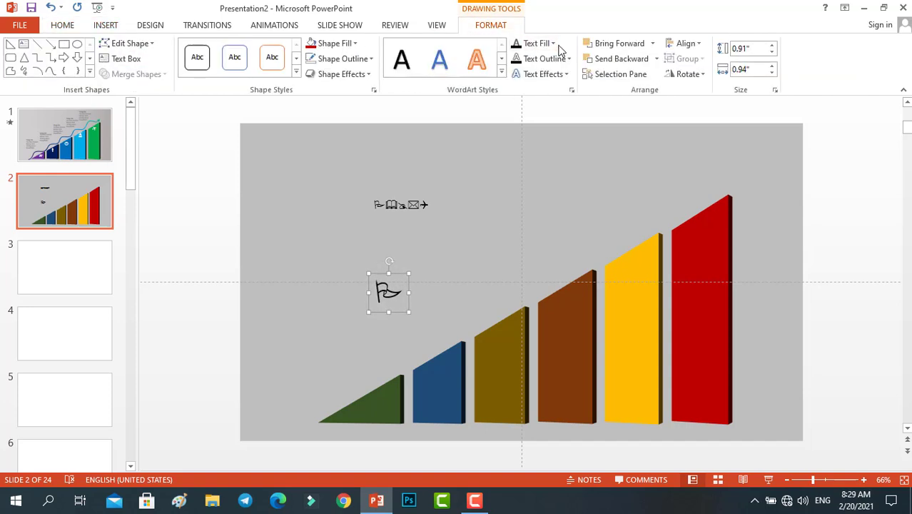
{"action": "left_click", "coordinate": [552, 43]}
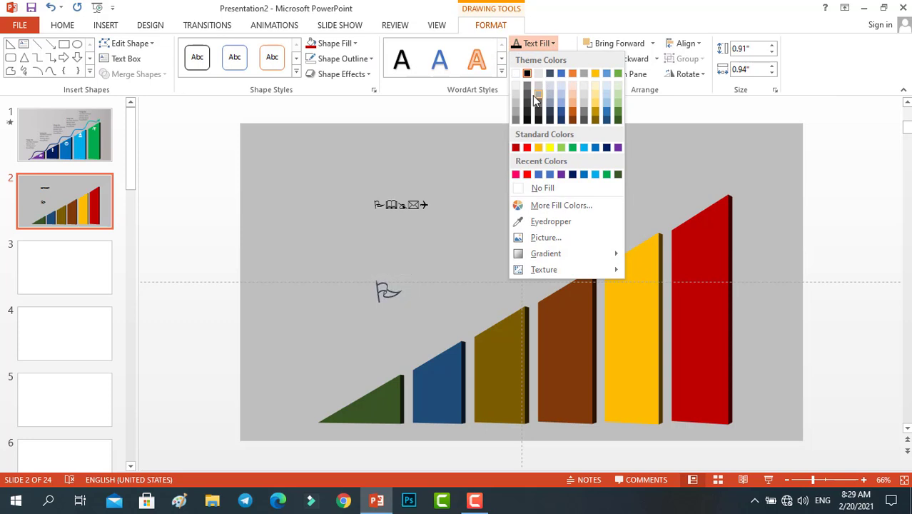
{"action": "left_click", "coordinate": [527, 148]}
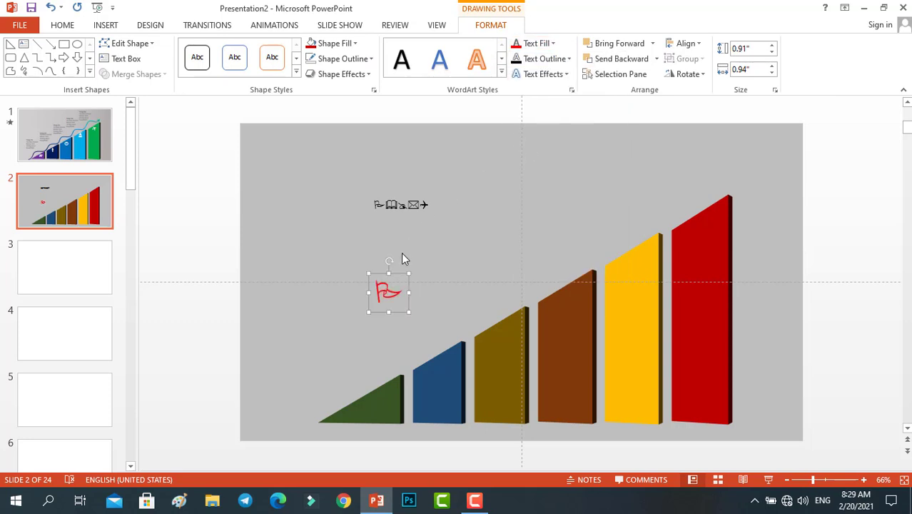
{"action": "left_click_drag", "start_coordinate": [398, 274], "coordinate": [384, 389]}
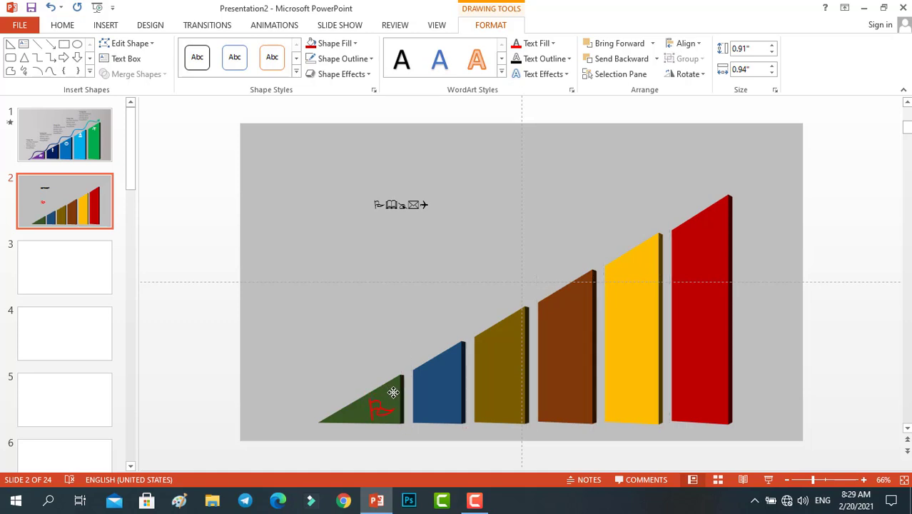
{"action": "left_click", "coordinate": [536, 43]}
{"action": "left_click", "coordinate": [523, 85]}
Copy the icon row, keep only the book, and enlarge it three font sizes
{"action": "left_click", "coordinate": [425, 205]}
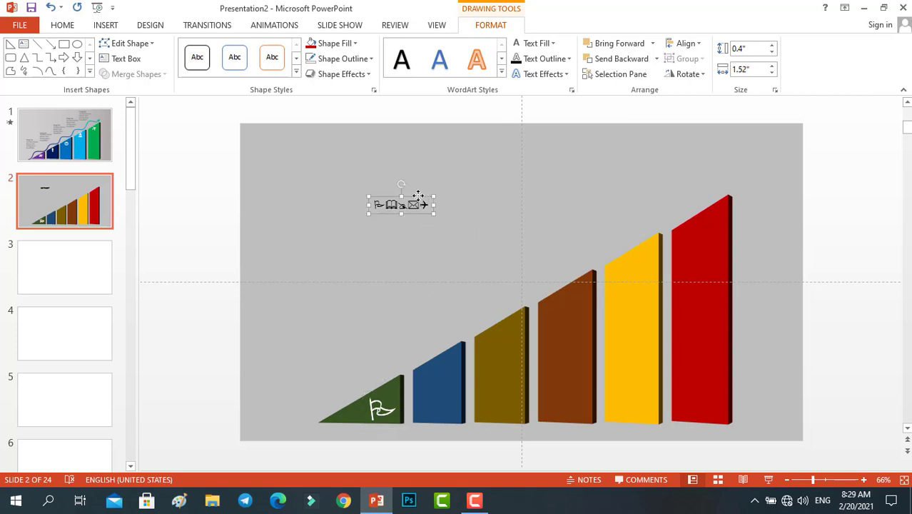
{"action": "left_click_drag", "start_coordinate": [418, 194], "coordinate": [427, 243], "text": "ctrl"}
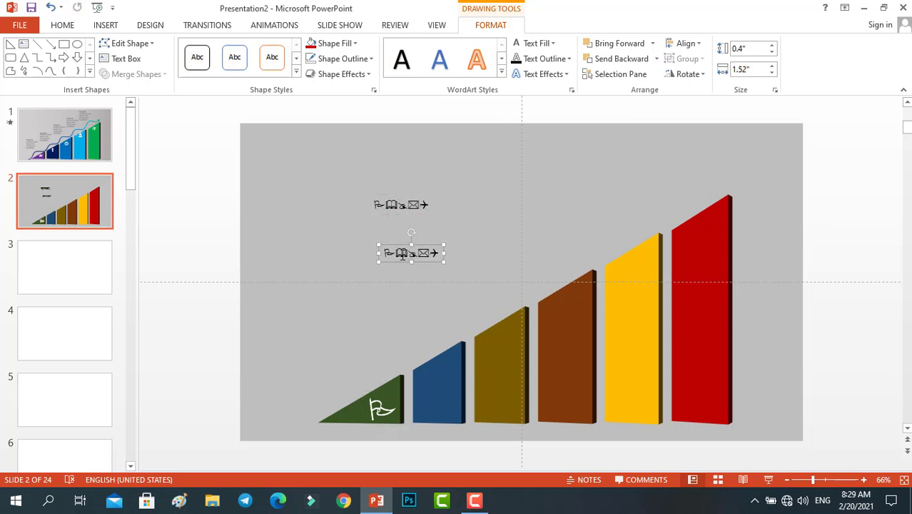
{"action": "key", "text": "BackSpace"}
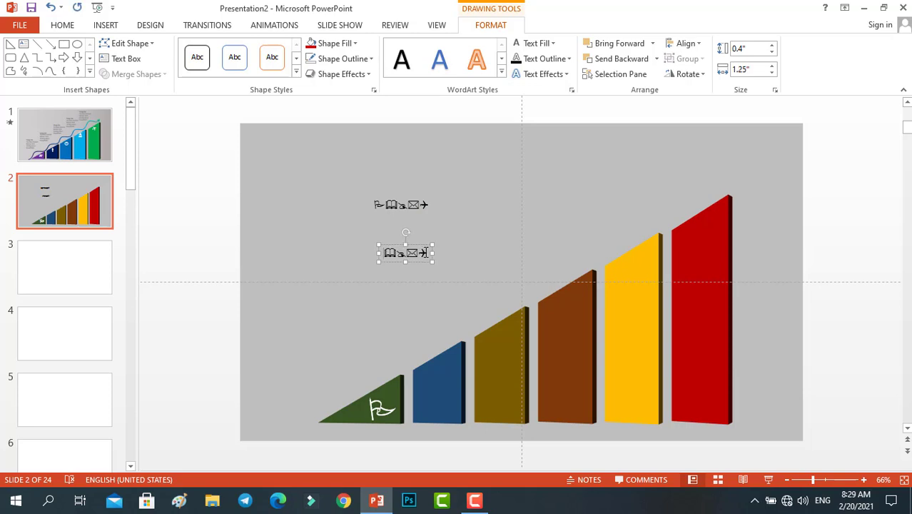
{"action": "key", "text": "BackSpace"}
{"action": "key", "text": "BackSpace"}
{"action": "key", "text": "BackSpace"}
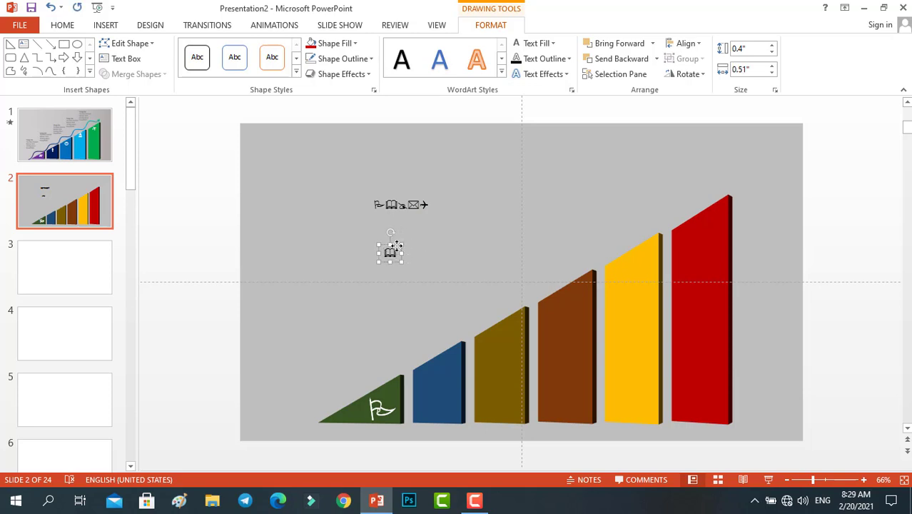
{"action": "left_click", "coordinate": [64, 25]}
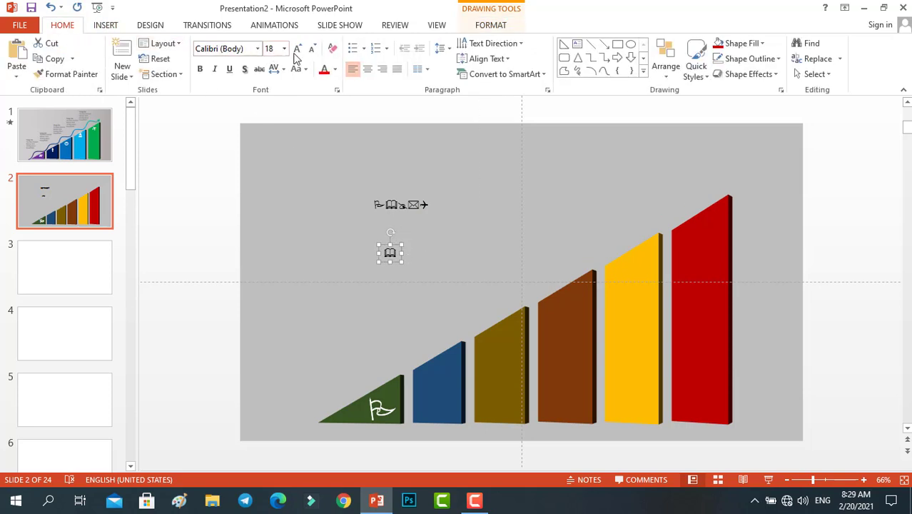
{"action": "left_click", "coordinate": [297, 48]}
{"action": "left_click", "coordinate": [297, 48]}
{"action": "left_click", "coordinate": [297, 48]}
{"action": "left_click", "coordinate": [297, 48]}
{"action": "left_click", "coordinate": [298, 47]}
{"action": "left_click", "coordinate": [298, 47]}
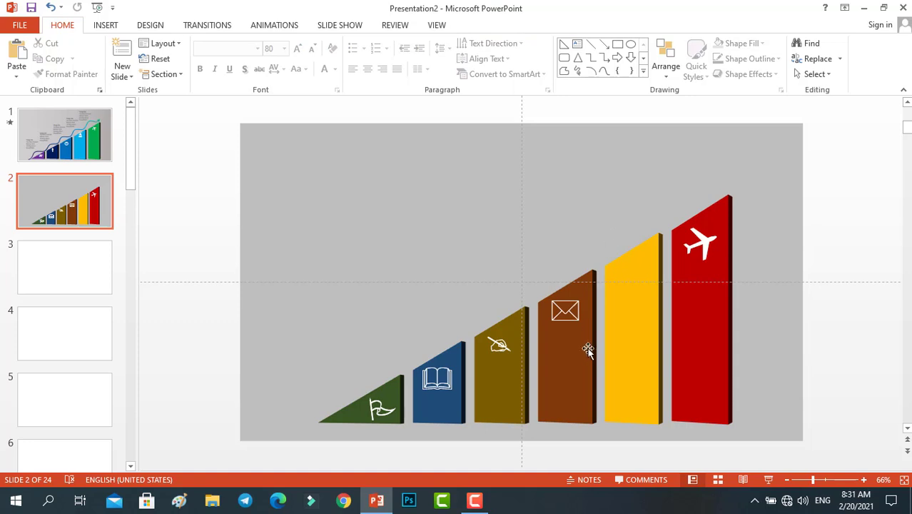
Compare with slide 1, then copy the plane icon toward the yellow bar on slide 2
{"action": "left_click", "coordinate": [57, 145]}
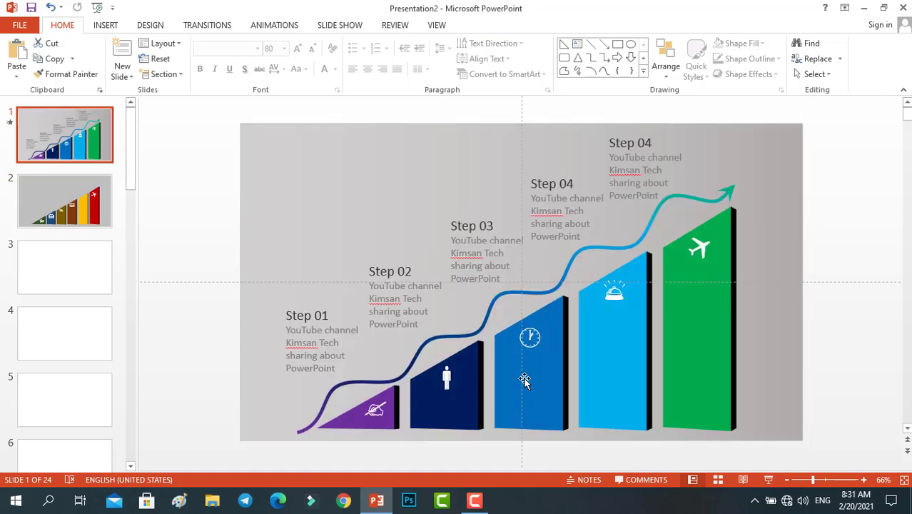
{"action": "left_click", "coordinate": [102, 221]}
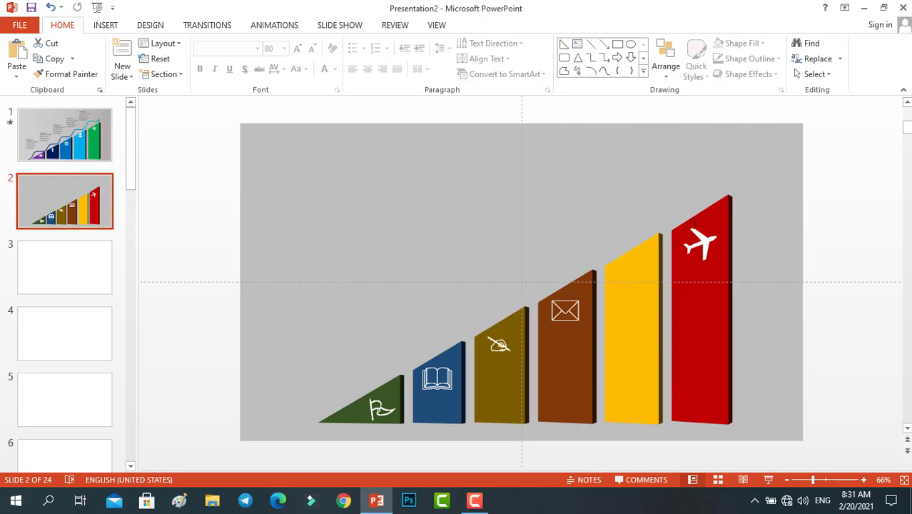
{"action": "left_click", "coordinate": [695, 227]}
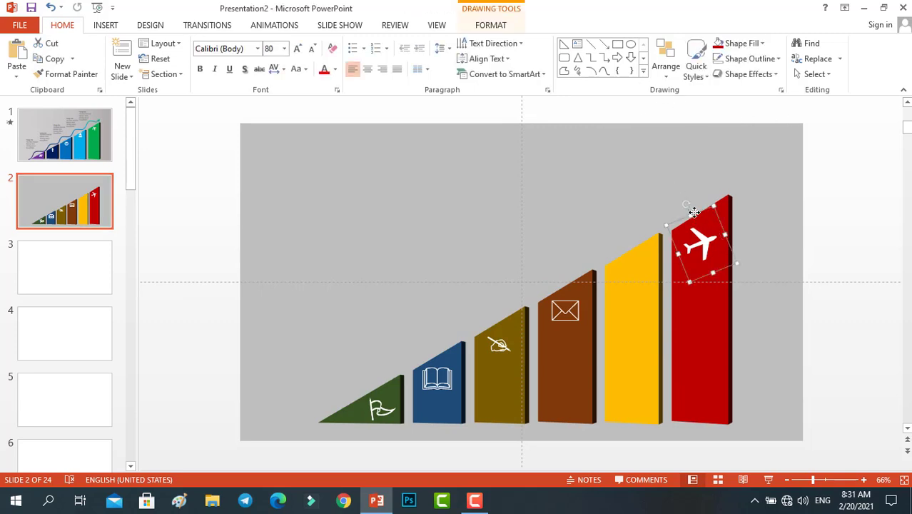
{"action": "left_click_drag", "start_coordinate": [693, 212], "coordinate": [561, 201]}
Replace the copied plane with a clock symbol and set it on the yellow bar
{"action": "left_click", "coordinate": [107, 25]}
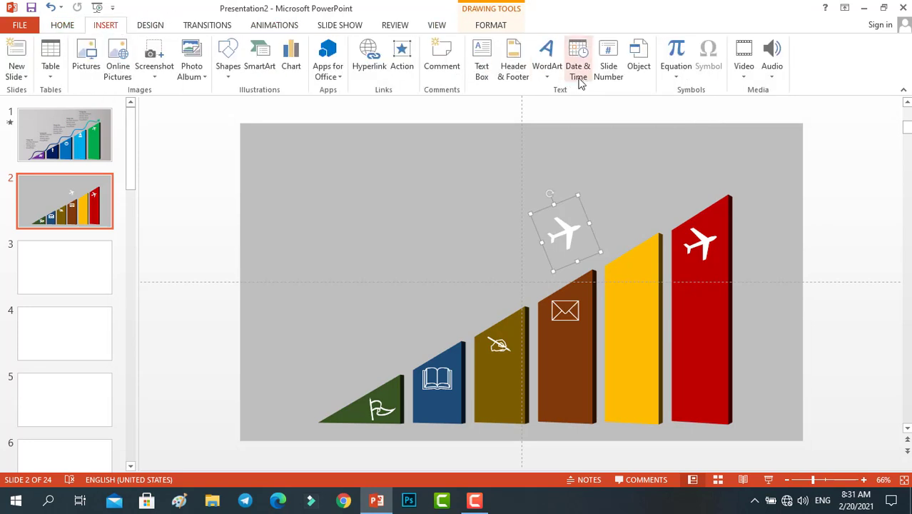
{"action": "left_click", "coordinate": [583, 219]}
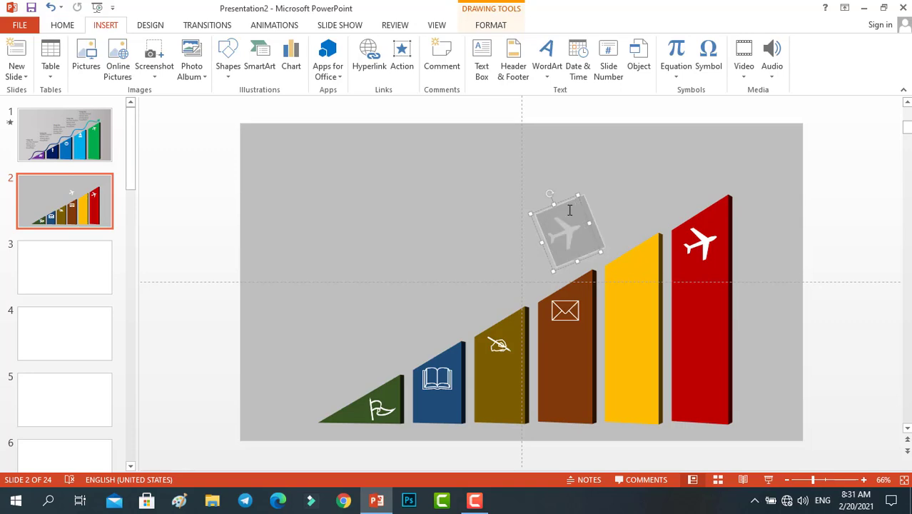
{"action": "left_click", "coordinate": [708, 57]}
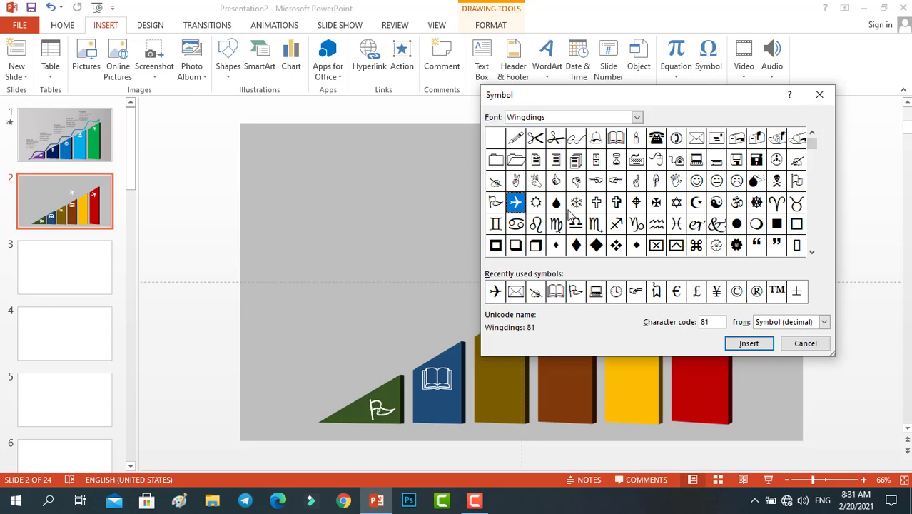
{"action": "left_click", "coordinate": [615, 291]}
{"action": "left_click", "coordinate": [737, 343]}
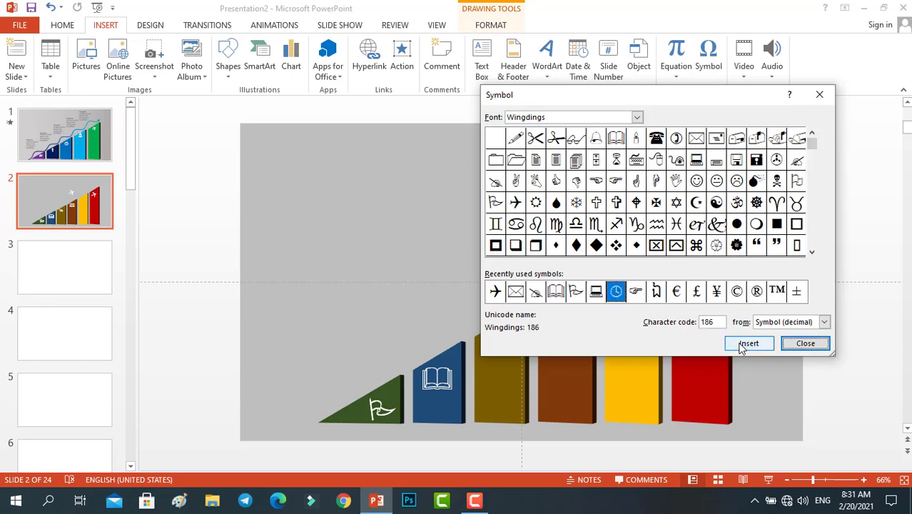
{"action": "left_click", "coordinate": [792, 342]}
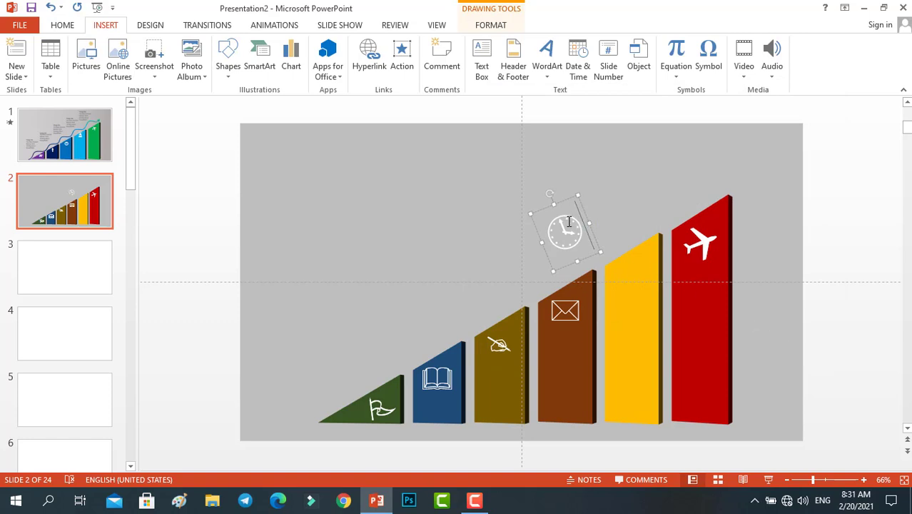
{"action": "left_click_drag", "start_coordinate": [585, 210], "coordinate": [650, 260]}
{"action": "left_click", "coordinate": [568, 184]}
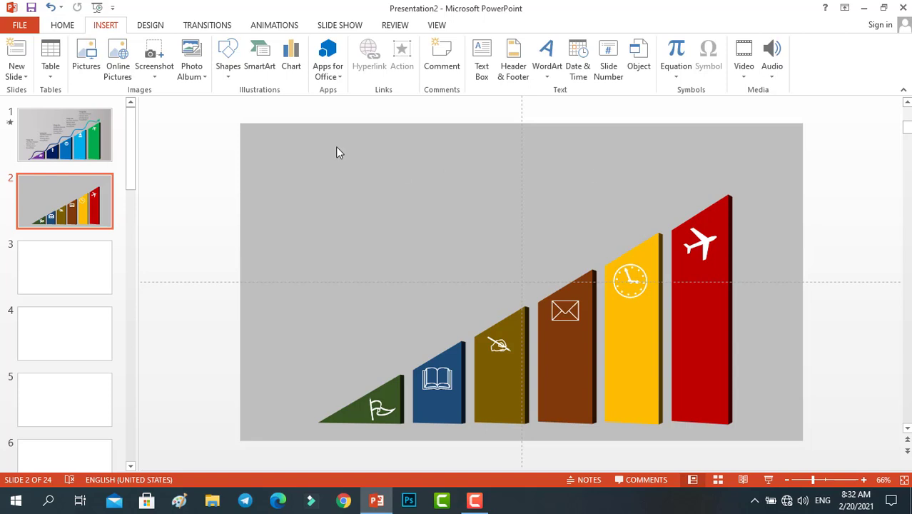
Check slide 1, then select the flag with the green triangle, undoing an accidental move
{"action": "left_click", "coordinate": [107, 140]}
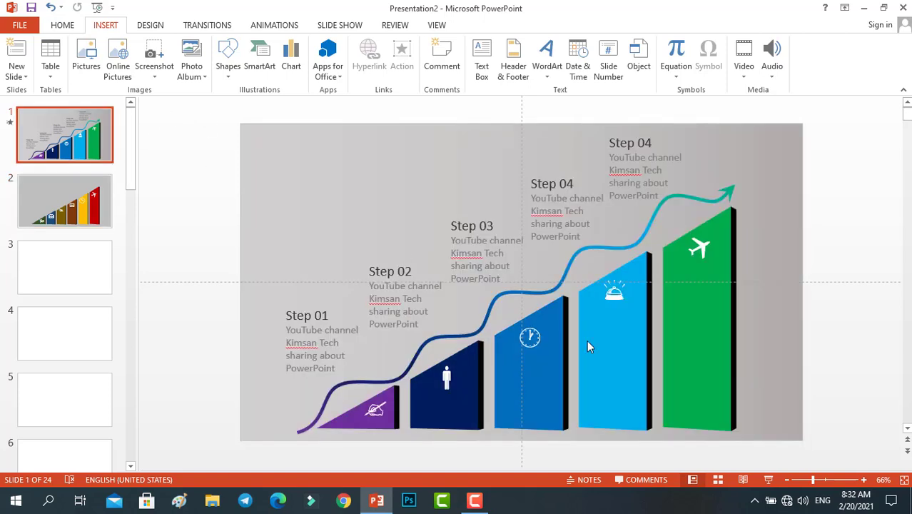
{"action": "left_click", "coordinate": [82, 215]}
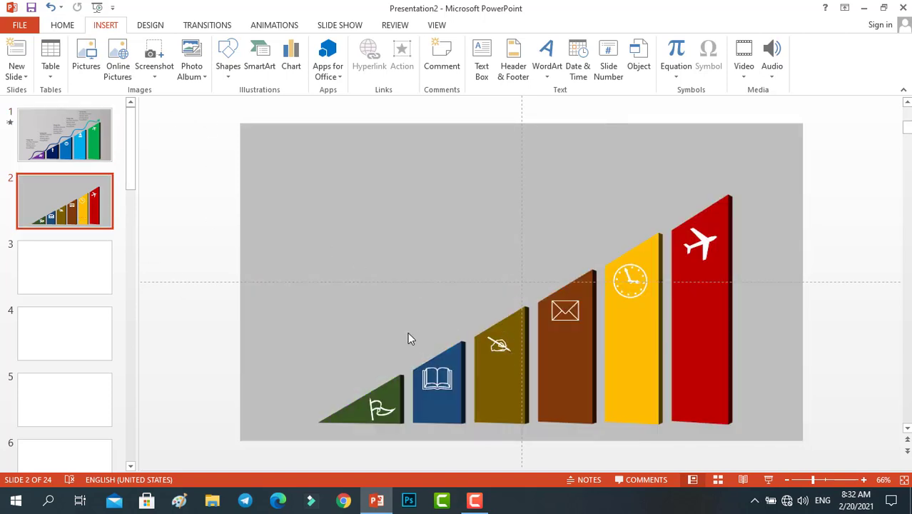
{"action": "left_click", "coordinate": [369, 387]}
{"action": "left_click", "coordinate": [396, 389], "text": "shift"}
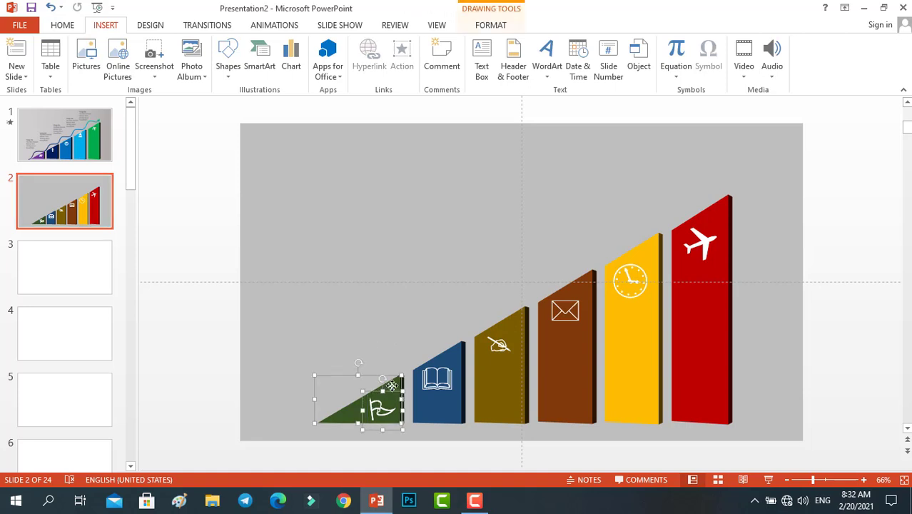
{"action": "left_click_drag", "start_coordinate": [397, 389], "coordinate": [417, 386]}
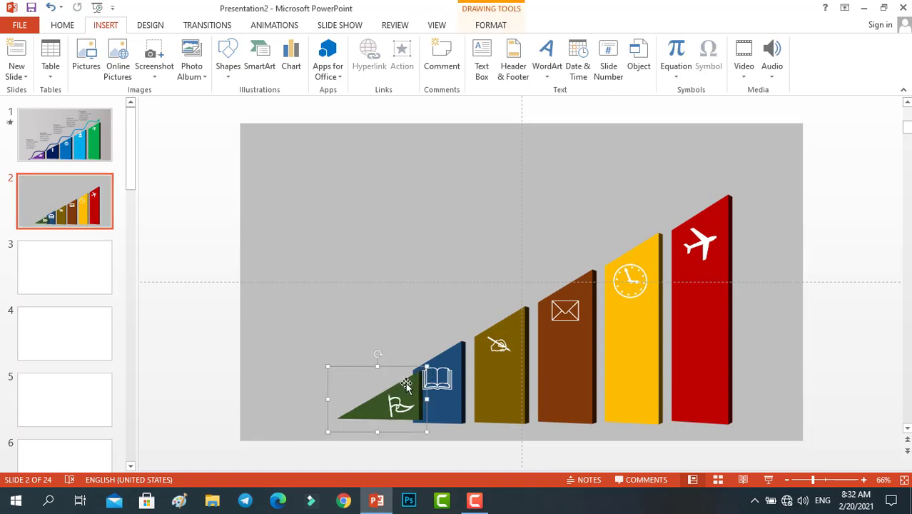
{"action": "key", "text": "ctrl+z"}
Pair the book, pen and envelope icons with their bars, grouping the envelope with the brown bar
{"action": "left_click", "coordinate": [437, 372]}
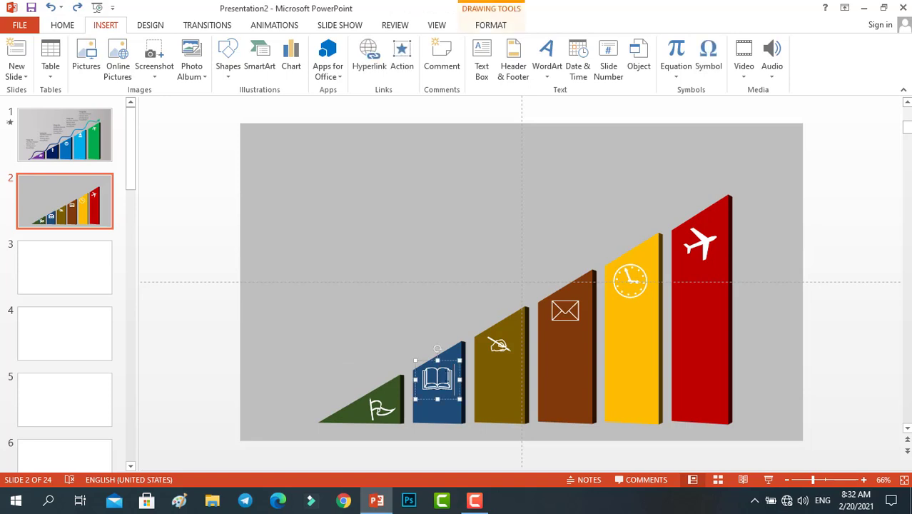
{"action": "left_click", "coordinate": [458, 353], "text": "shift"}
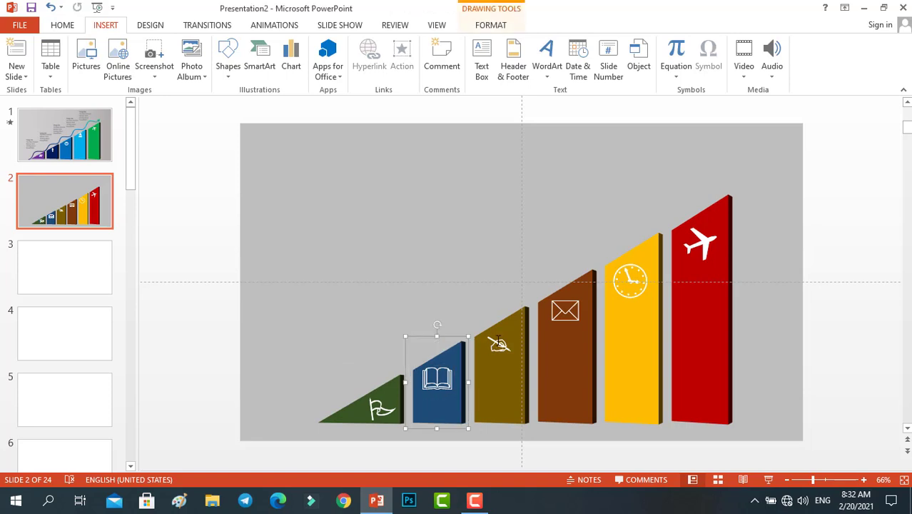
{"action": "left_click", "coordinate": [498, 342]}
{"action": "left_click", "coordinate": [524, 317], "text": "shift"}
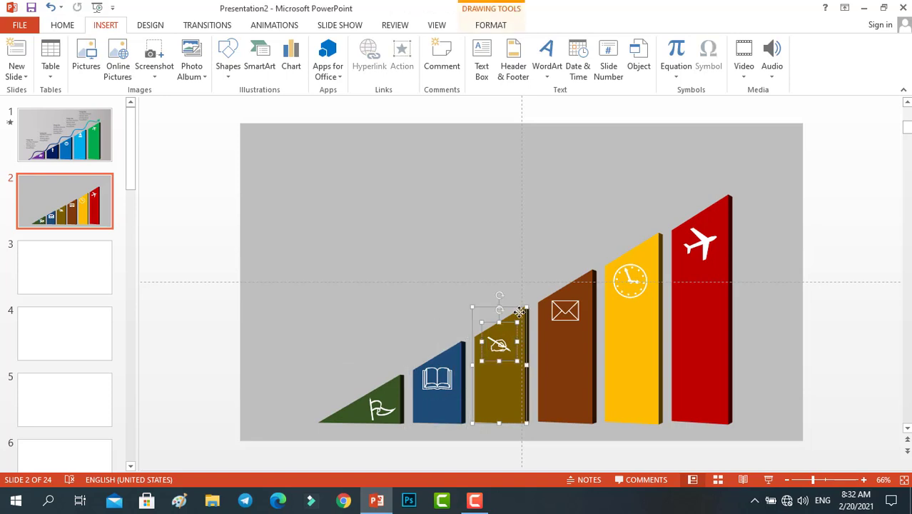
{"action": "left_click", "coordinate": [555, 301]}
{"action": "left_click", "coordinate": [557, 358], "text": "shift"}
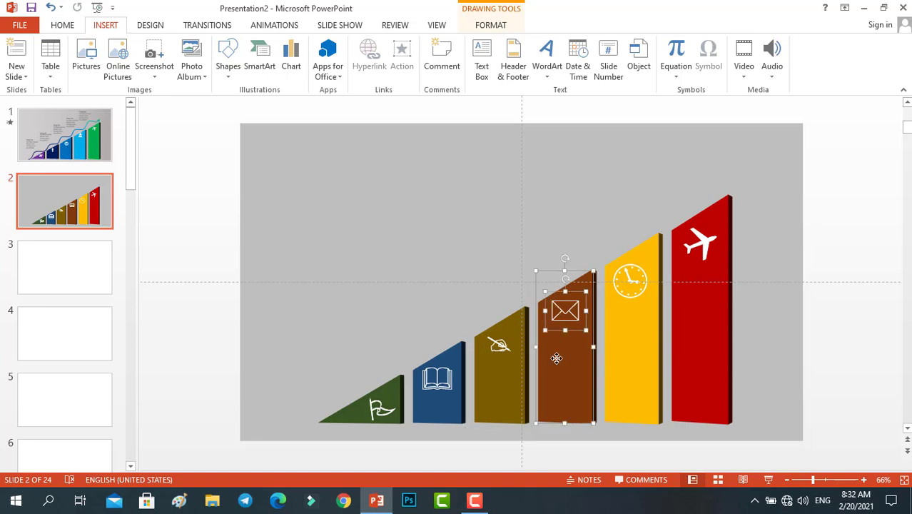
{"action": "key", "text": "ctrl+g"}
Group the clock with the yellow bar and the plane with the red bar, then go to slide 1
{"action": "left_click", "coordinate": [622, 296]}
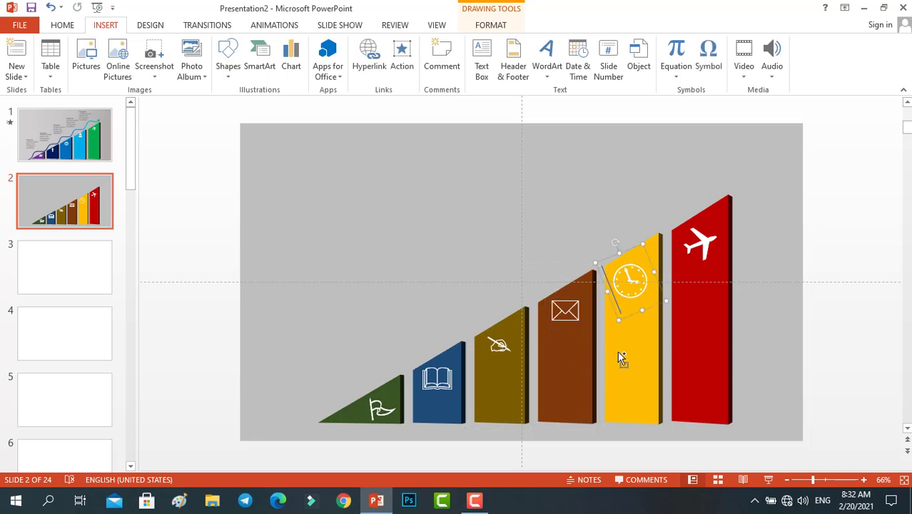
{"action": "left_click", "coordinate": [619, 359], "text": "shift"}
{"action": "key", "text": "ctrl+g"}
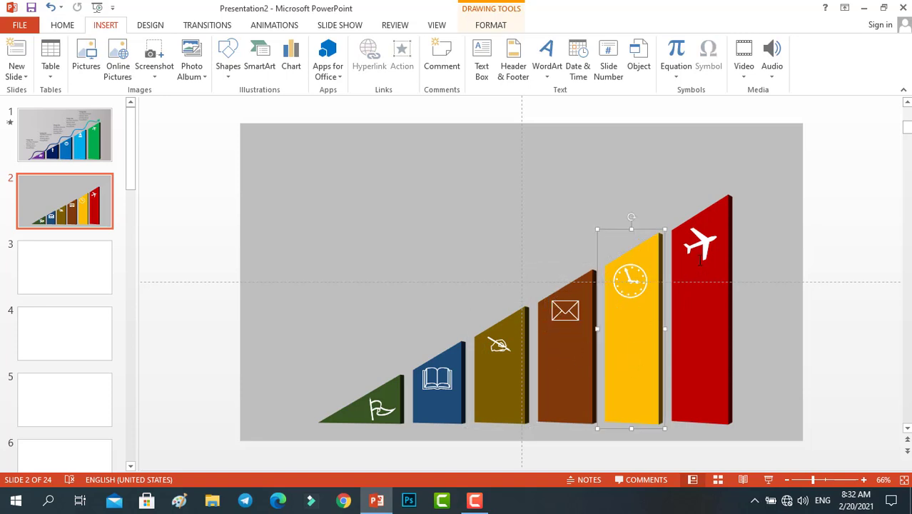
{"action": "left_click", "coordinate": [700, 260]}
{"action": "left_click", "coordinate": [692, 318], "text": "shift"}
{"action": "key", "text": "ctrl+g"}
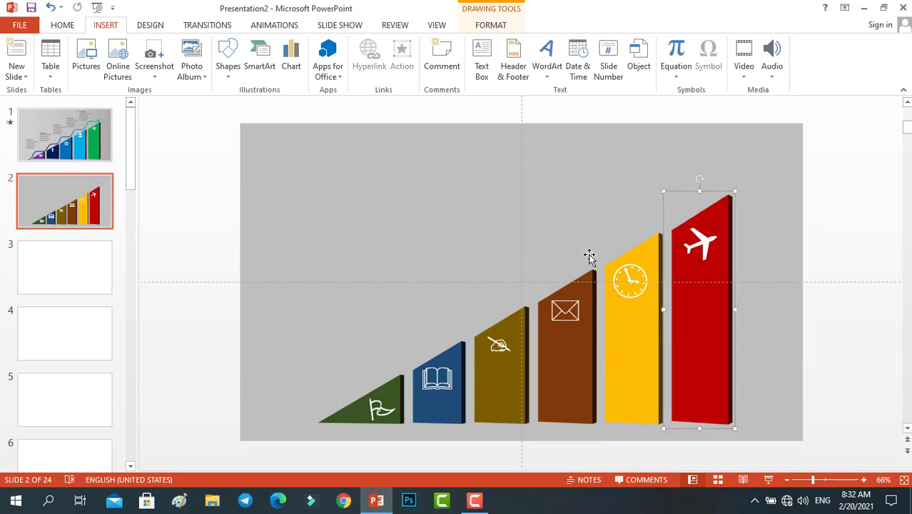
{"action": "left_click", "coordinate": [545, 226]}
{"action": "key", "text": "Page_Up"}
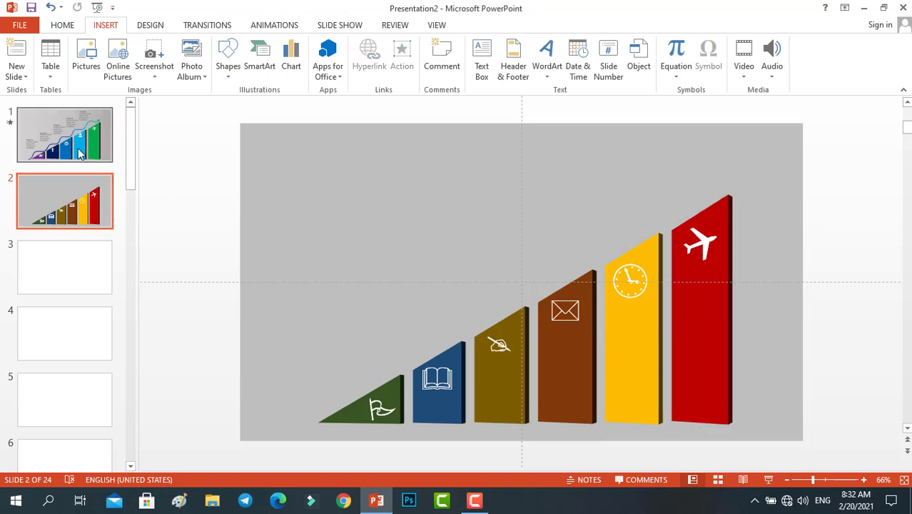
Play the Animations preview of slide 1's step chart, then return to slide 2
{"action": "left_click", "coordinate": [270, 27]}
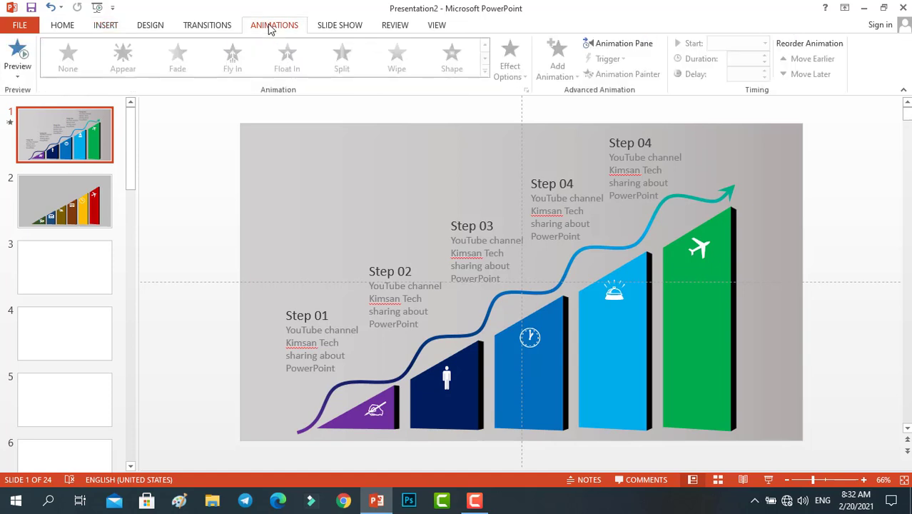
{"action": "left_click", "coordinate": [19, 53]}
{"action": "left_click", "coordinate": [93, 212]}
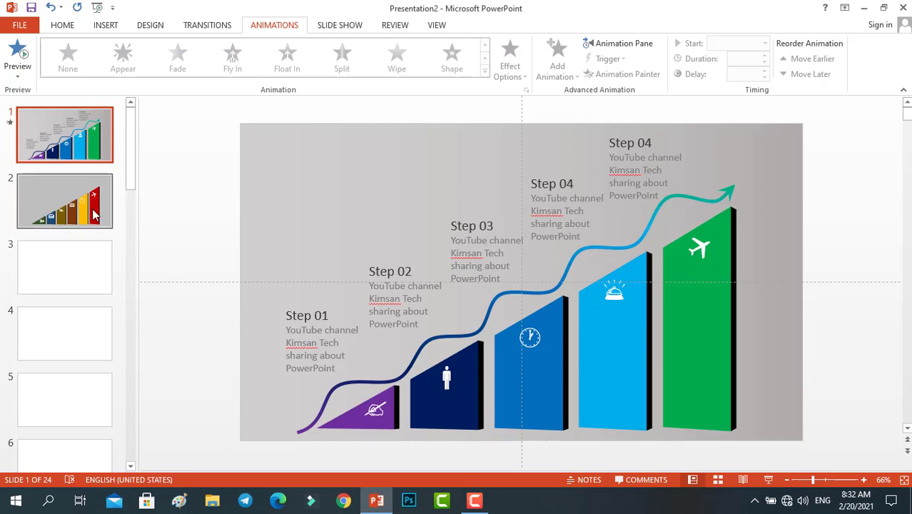
Draw a Curve shape starting left of the green triangle, bending above the blue and olive bars
{"action": "left_click", "coordinate": [104, 25]}
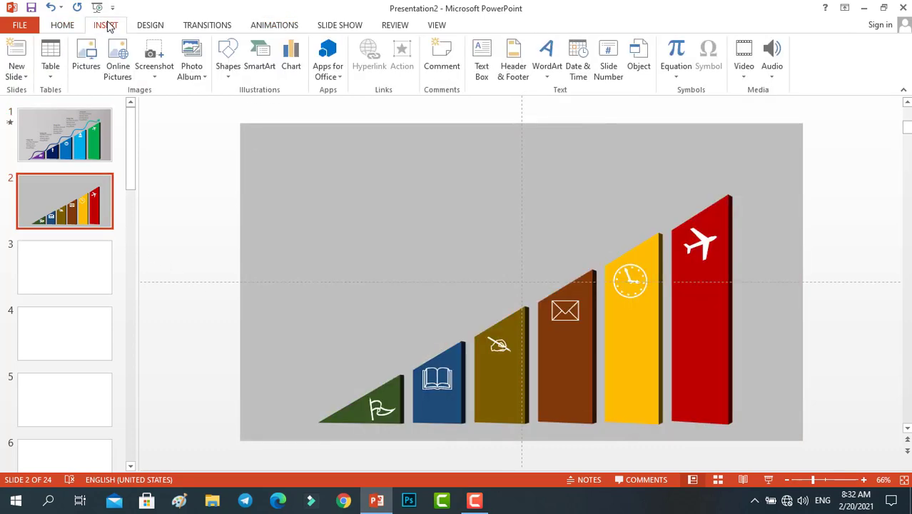
{"action": "left_click", "coordinate": [228, 61]}
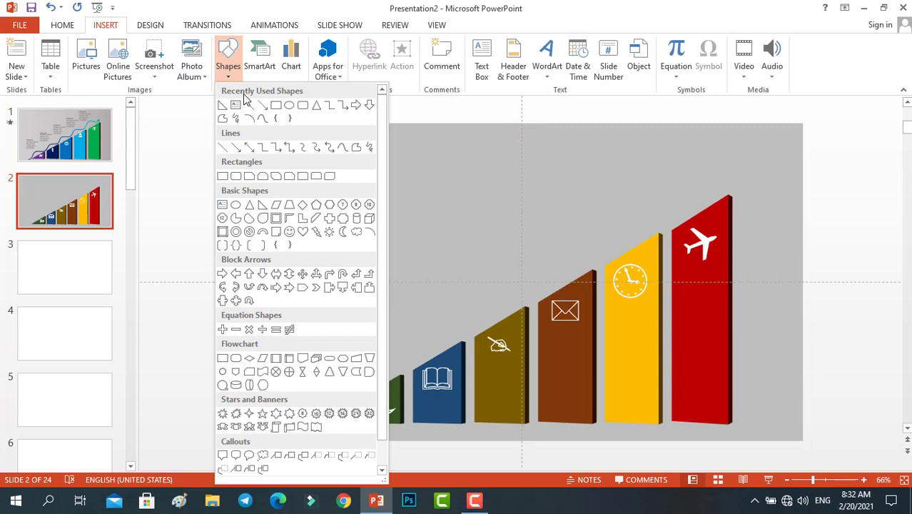
{"action": "left_click", "coordinate": [343, 148]}
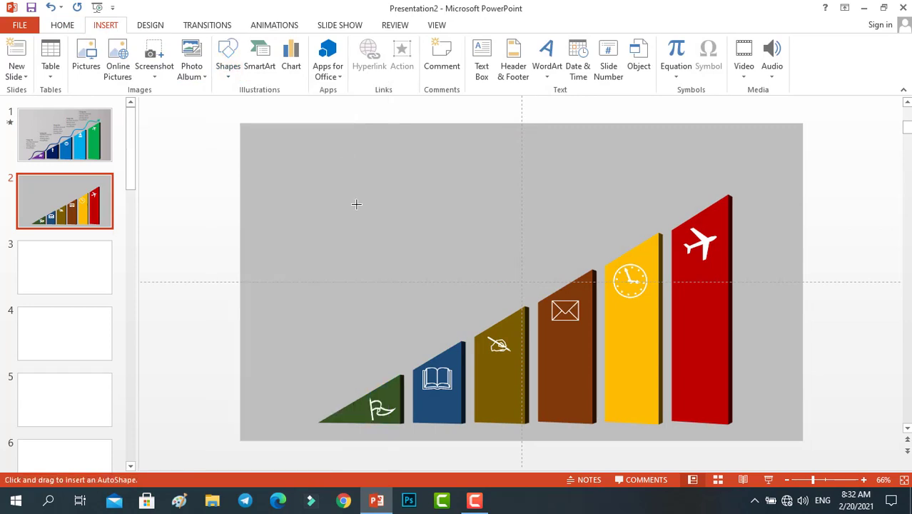
{"action": "left_click", "coordinate": [289, 423]}
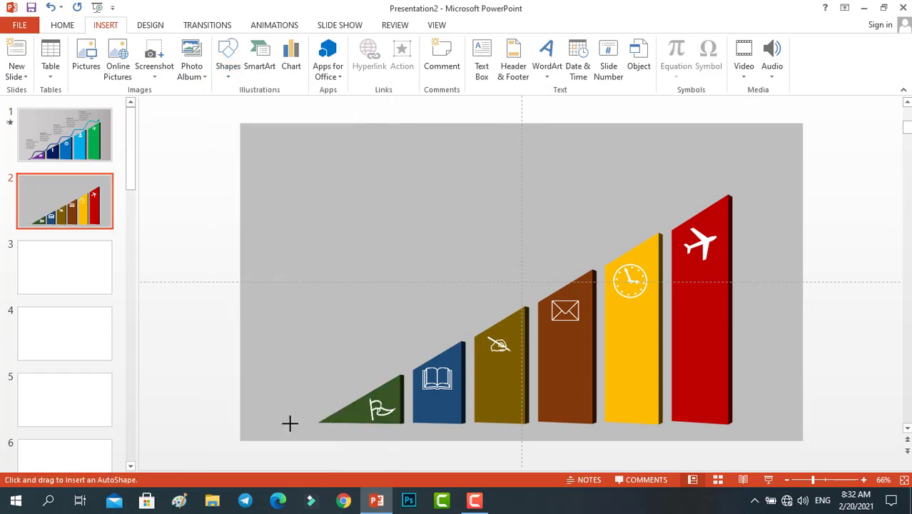
{"action": "left_click", "coordinate": [343, 372]}
{"action": "left_click", "coordinate": [421, 331]}
{"action": "left_click", "coordinate": [490, 296]}
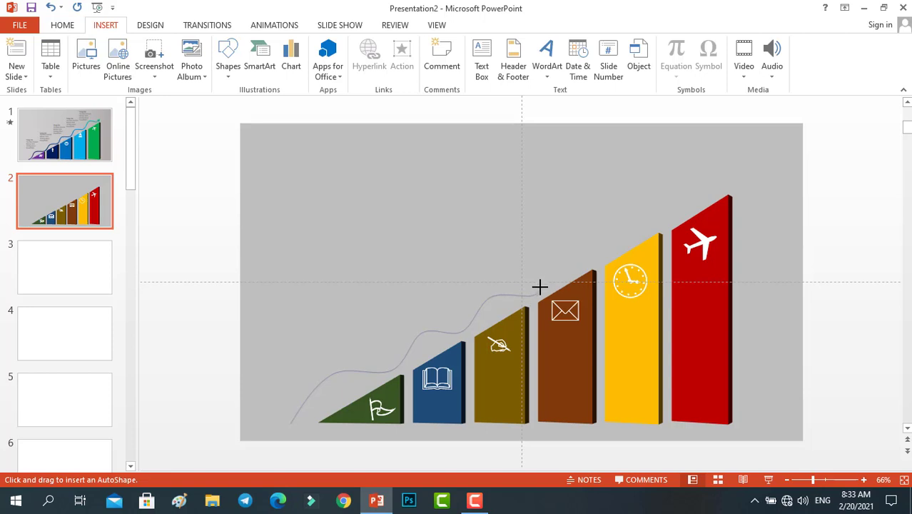
Continue the curve over the brown and yellow bars, finishing above the red bar
{"action": "left_click", "coordinate": [544, 264]}
{"action": "left_click", "coordinate": [606, 222]}
{"action": "left_click", "coordinate": [653, 224]}
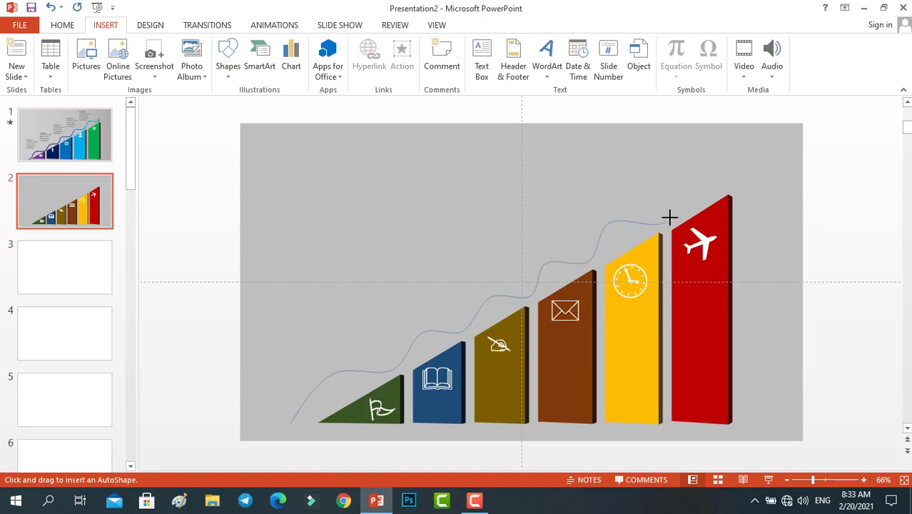
{"action": "left_click", "coordinate": [691, 183]}
{"action": "left_click", "coordinate": [722, 185]}
{"action": "double_click", "coordinate": [732, 166]}
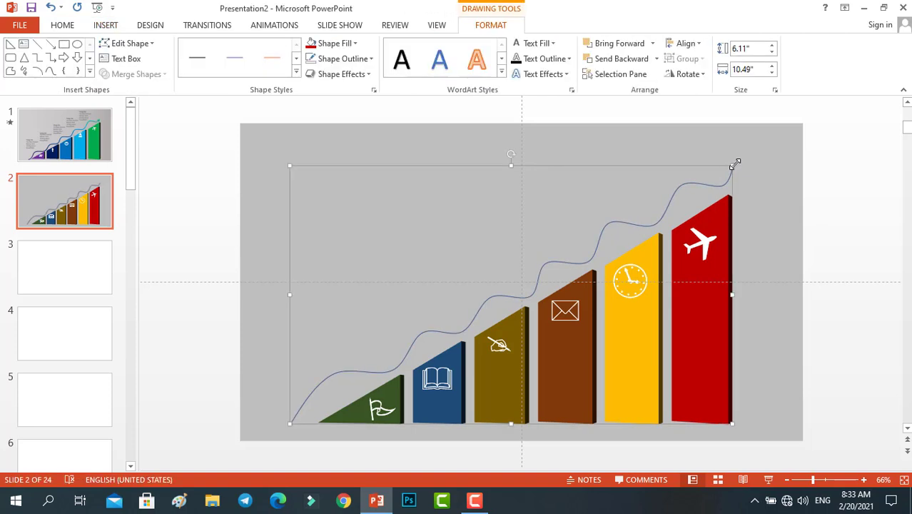
Reselect the curve and open its Format Shape settings
{"action": "left_click", "coordinate": [765, 178]}
{"action": "left_click", "coordinate": [722, 184]}
{"action": "right_click", "coordinate": [722, 183]}
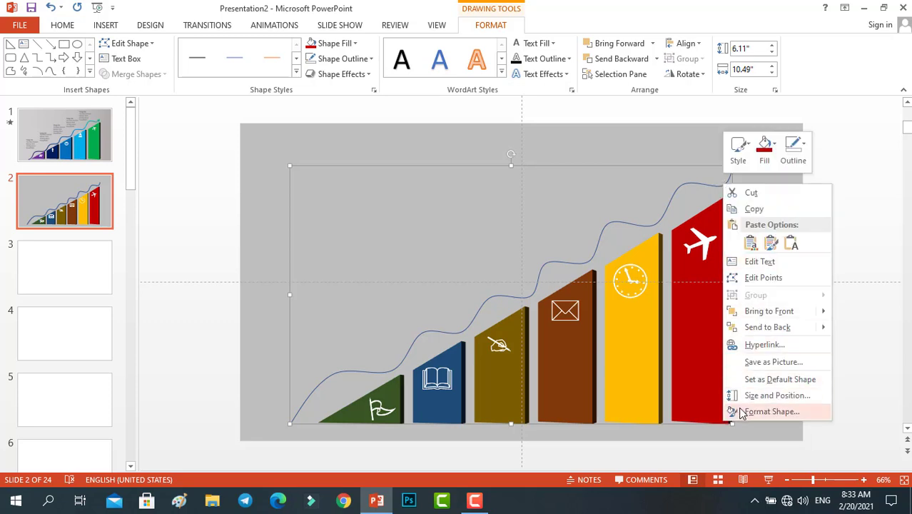
{"action": "left_click", "coordinate": [771, 411]}
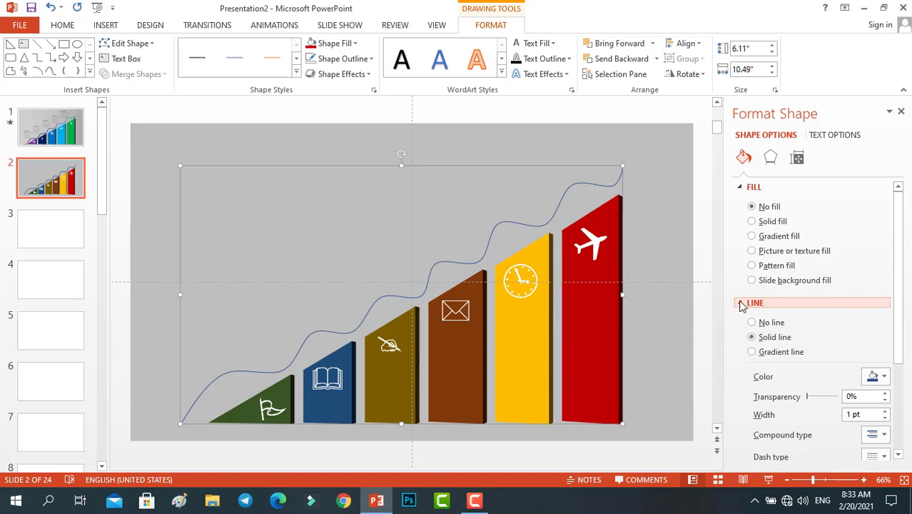
Add an arrowhead to the end of the curved line in the Line settings
{"action": "left_click", "coordinate": [742, 304]}
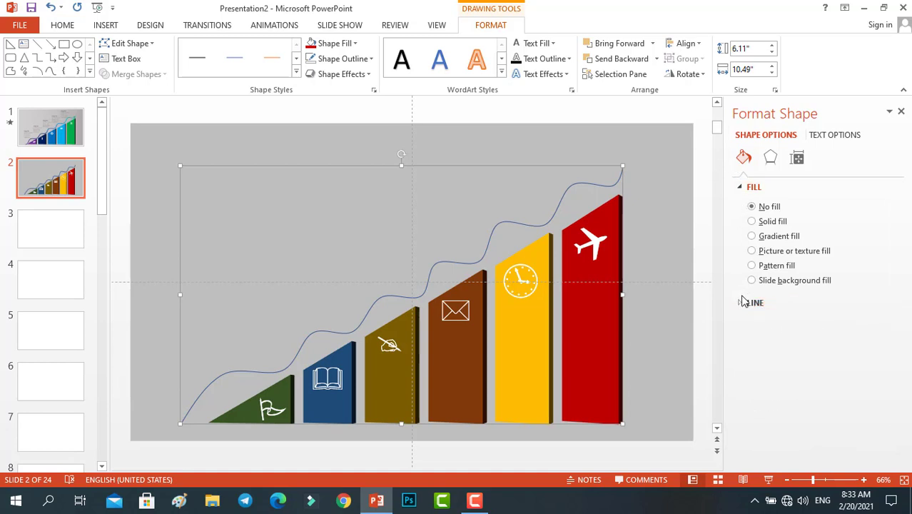
{"action": "left_click", "coordinate": [742, 303]}
{"action": "scroll", "coordinate": [810, 351], "scroll_direction": "down", "scroll_amount": 2}
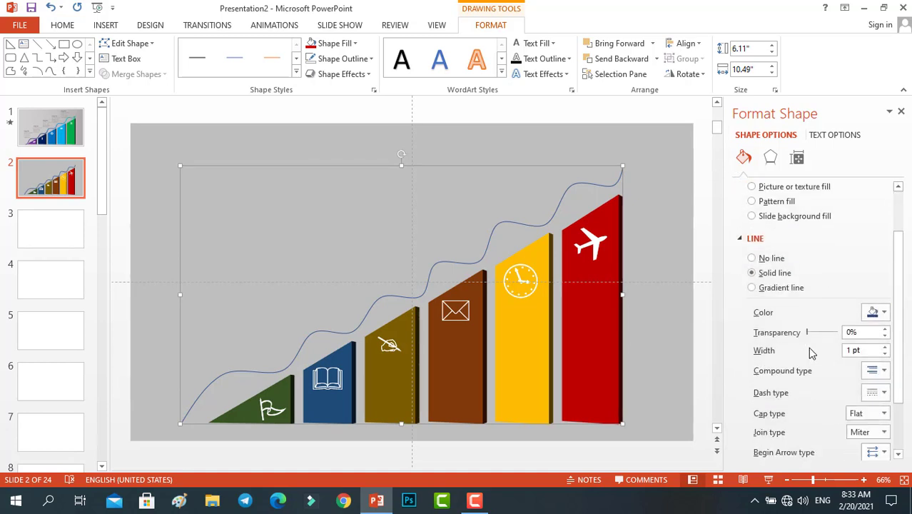
{"action": "scroll", "coordinate": [846, 386], "scroll_direction": "down", "scroll_amount": 1}
{"action": "scroll", "coordinate": [849, 383], "scroll_direction": "down", "scroll_amount": 1}
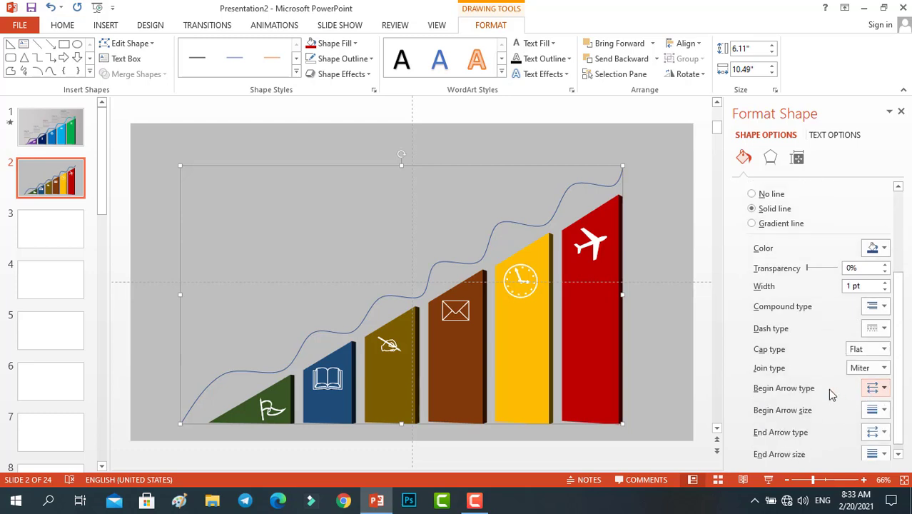
{"action": "scroll", "coordinate": [885, 390], "scroll_direction": "down", "scroll_amount": 1}
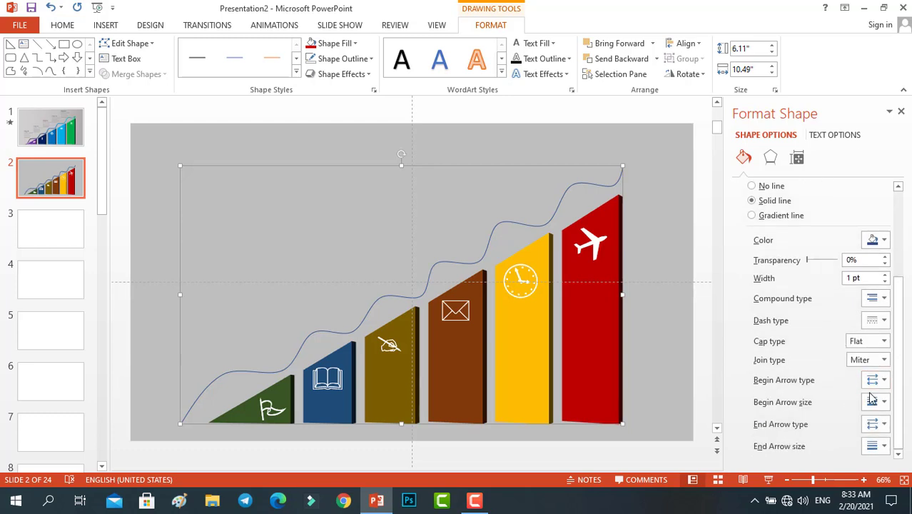
{"action": "left_click", "coordinate": [885, 382]}
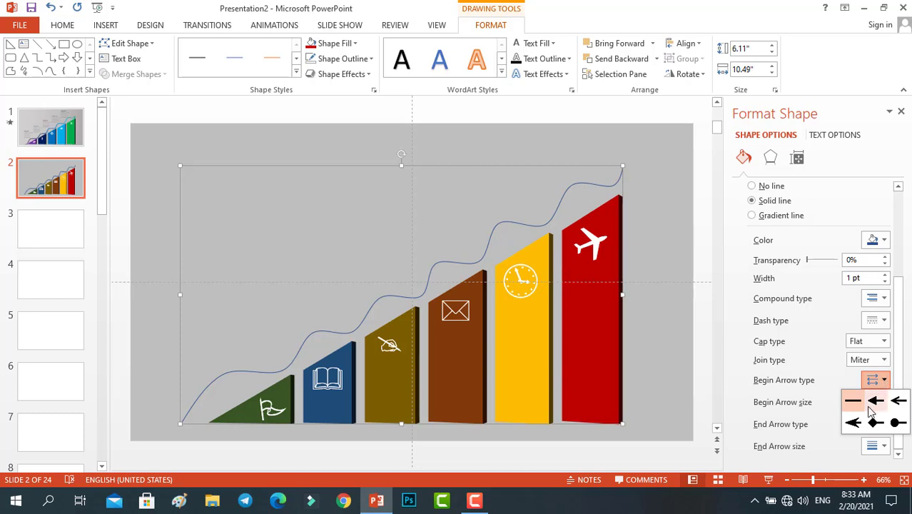
{"action": "left_click", "coordinate": [886, 381]}
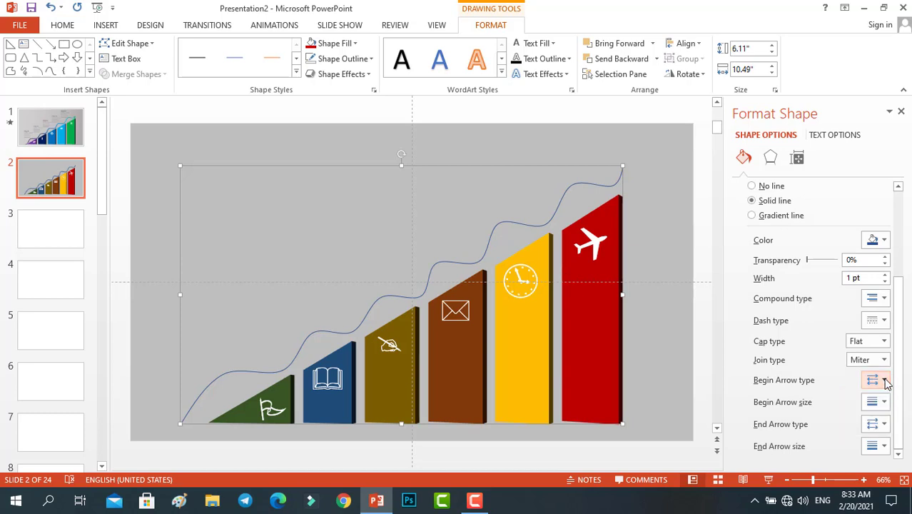
{"action": "left_click", "coordinate": [884, 424]}
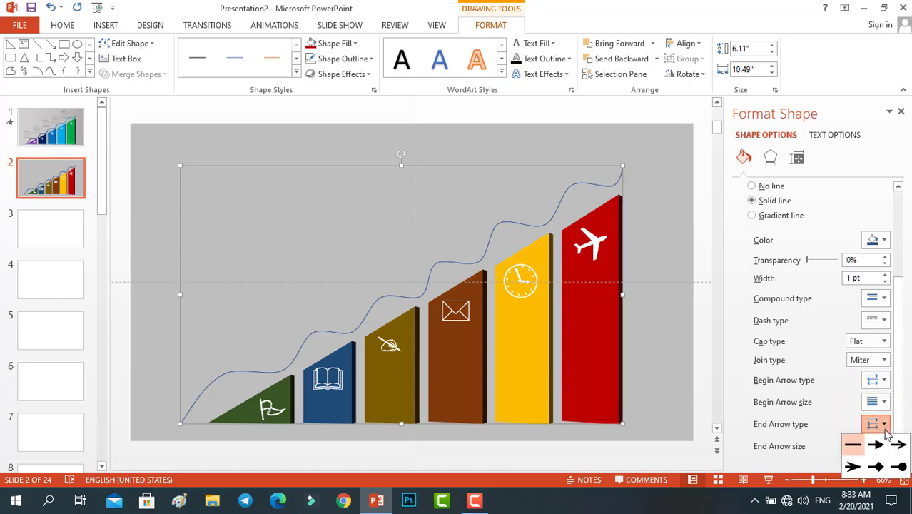
{"action": "left_click", "coordinate": [853, 469]}
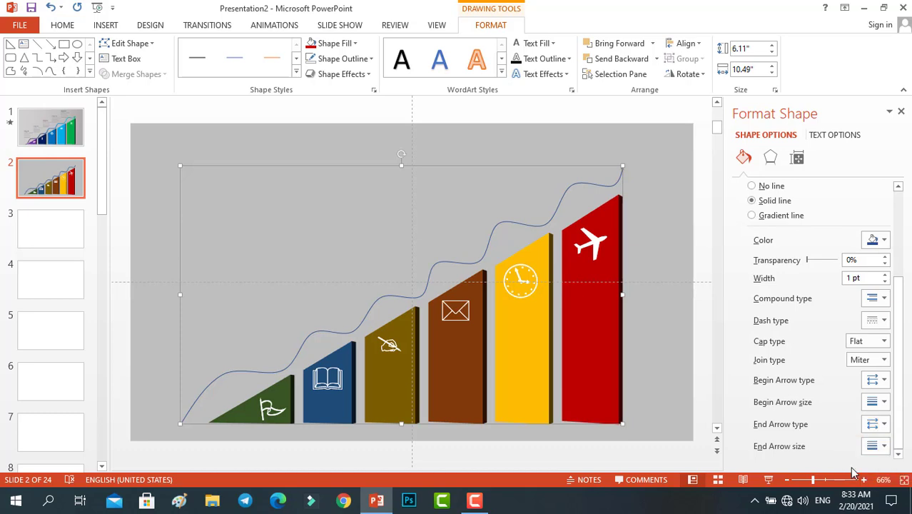
Set the curve's outline weight to 6 pt and deselect to preview it
{"action": "left_click", "coordinate": [360, 60]}
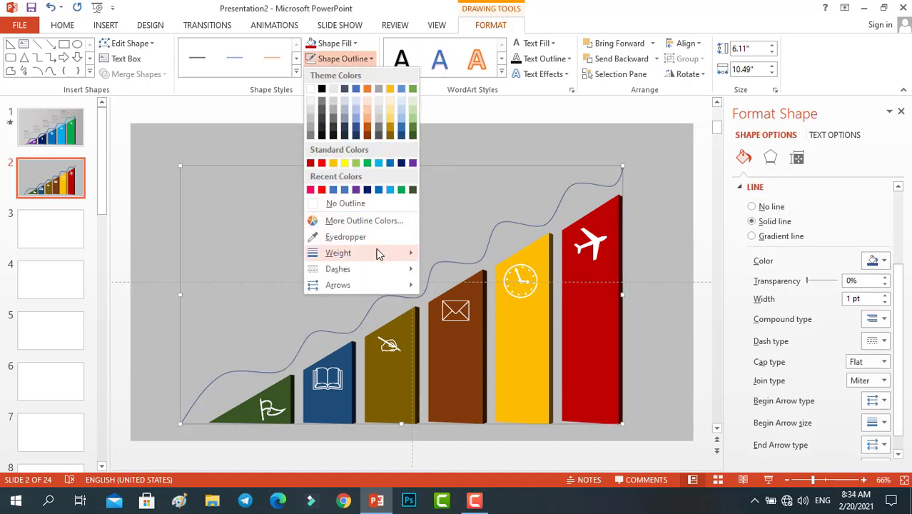
{"action": "mouse_move", "coordinate": [377, 253]}
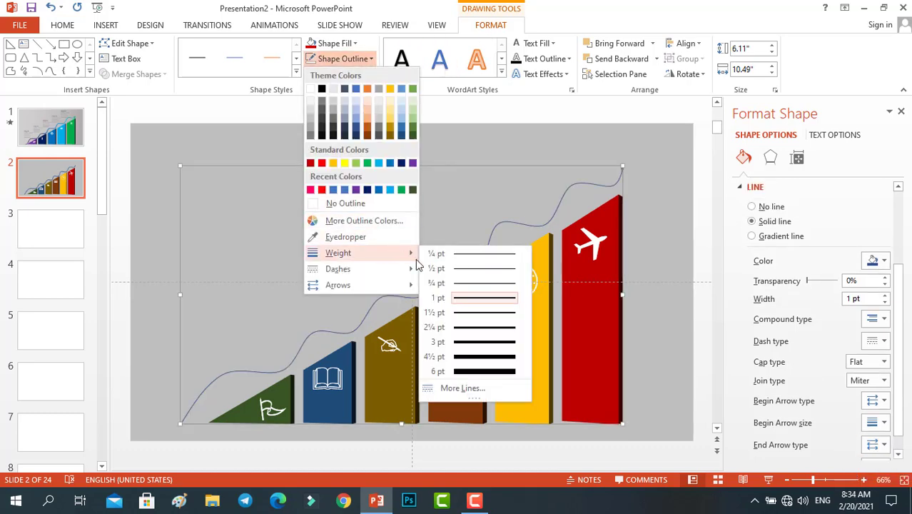
{"action": "left_click", "coordinate": [461, 372]}
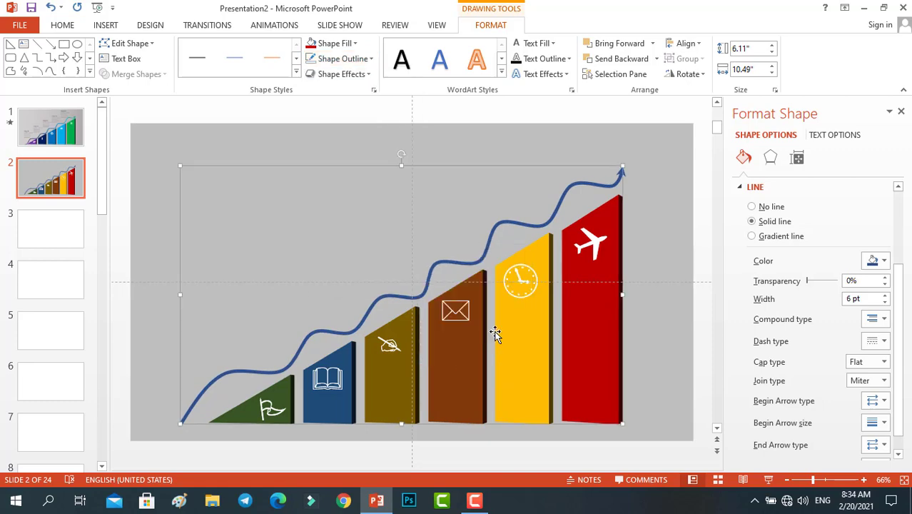
{"action": "left_click", "coordinate": [648, 199]}
Reselect the curve, review its arrowhead options without changes, and deselect
{"action": "left_click", "coordinate": [617, 174]}
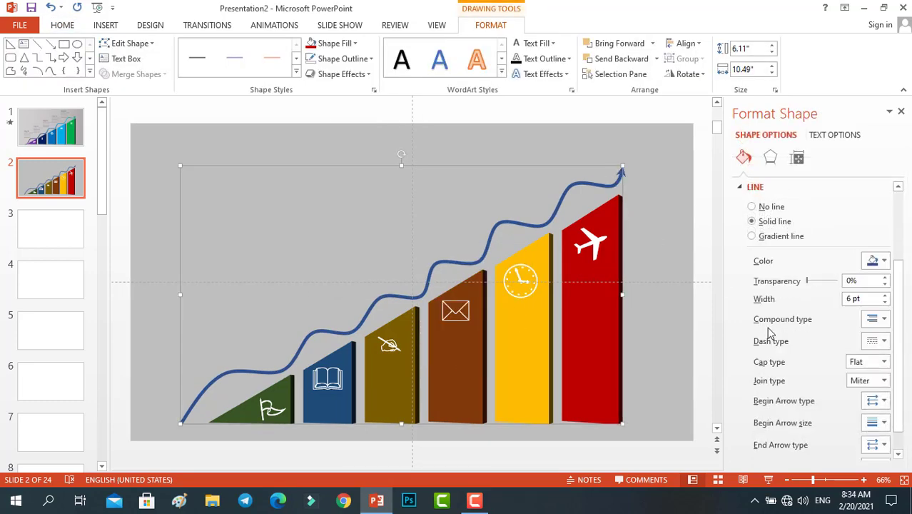
{"action": "left_click", "coordinate": [885, 402]}
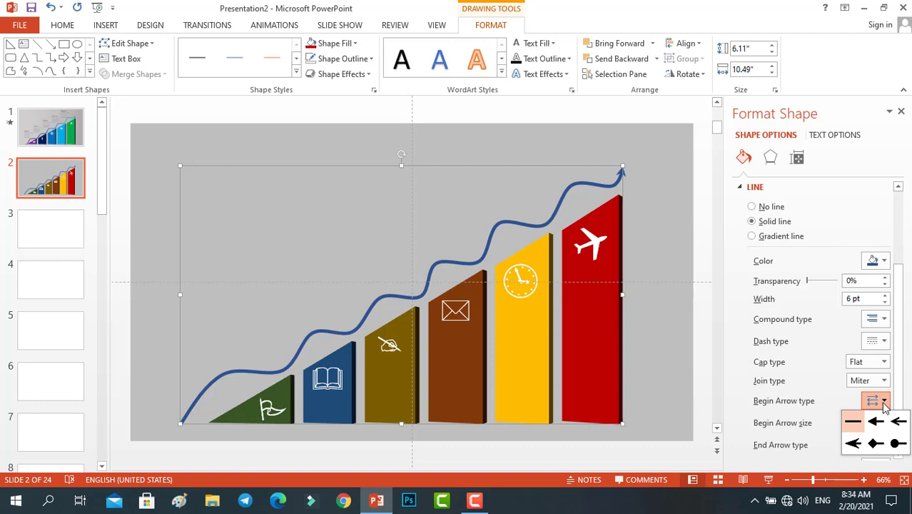
{"action": "left_click", "coordinate": [885, 402]}
{"action": "left_click", "coordinate": [884, 424]}
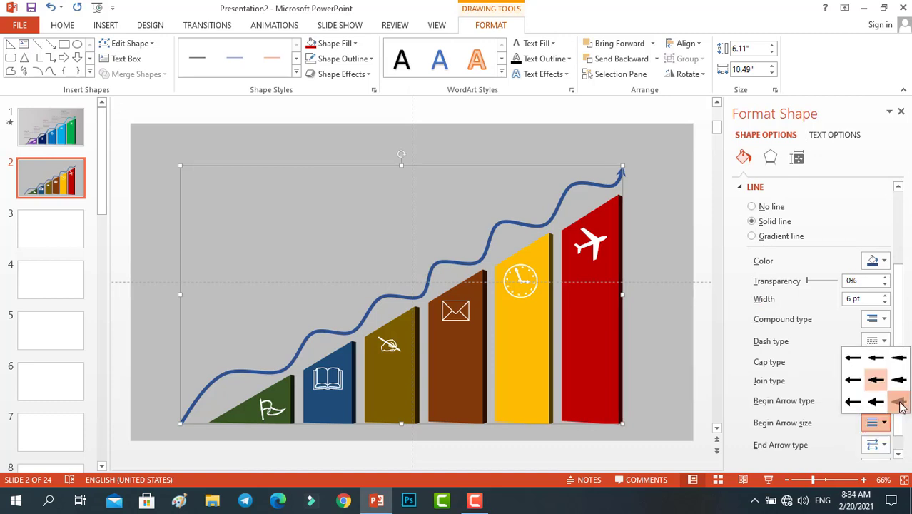
{"action": "left_click", "coordinate": [900, 404]}
{"action": "left_click", "coordinate": [682, 340]}
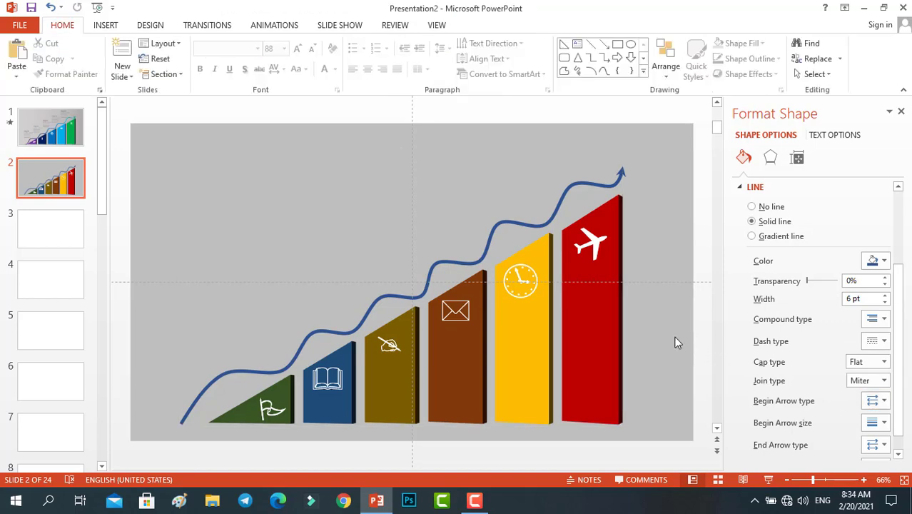
Reselect the curved arrow and open Format Shape with its Line section expanded
{"action": "left_click", "coordinate": [612, 178]}
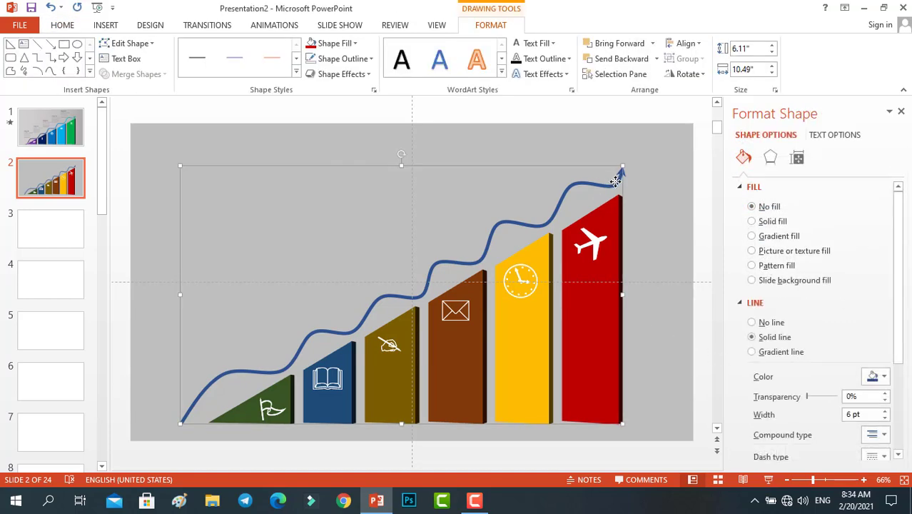
{"action": "left_click", "coordinate": [649, 194]}
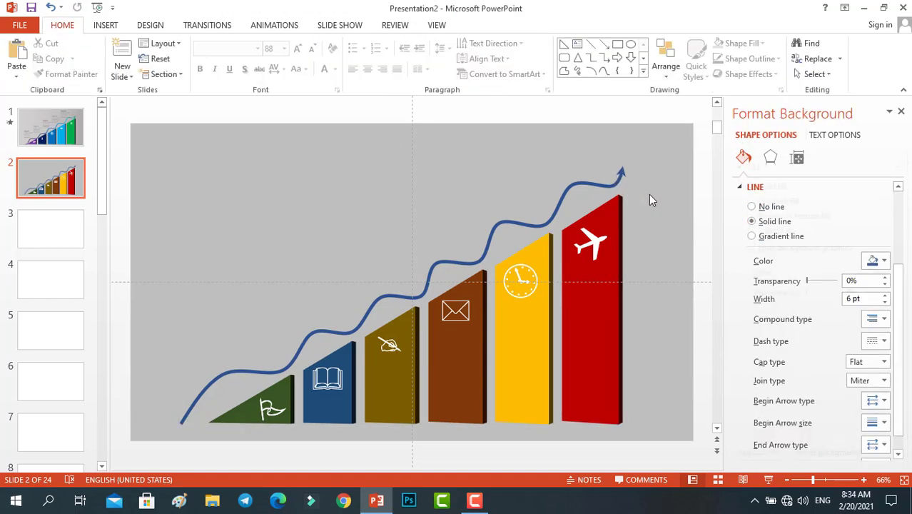
{"action": "left_click", "coordinate": [598, 185]}
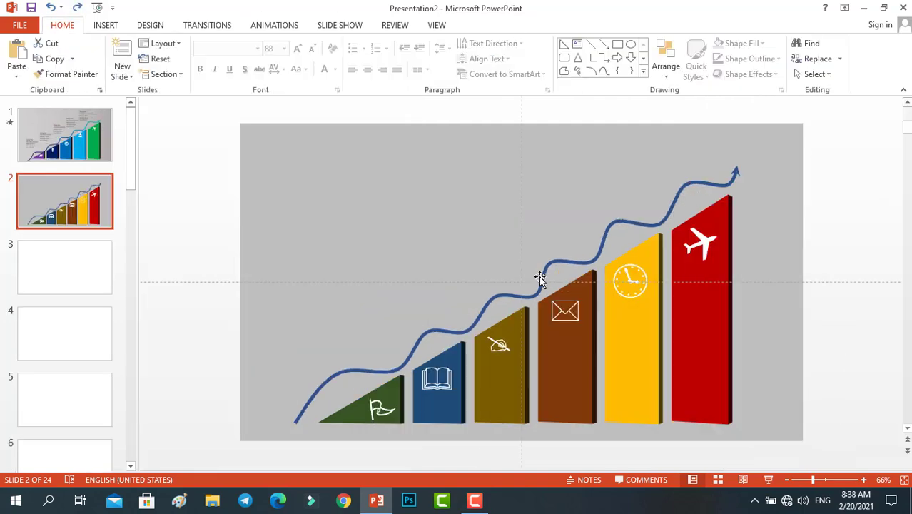
{"action": "left_click", "coordinate": [540, 279]}
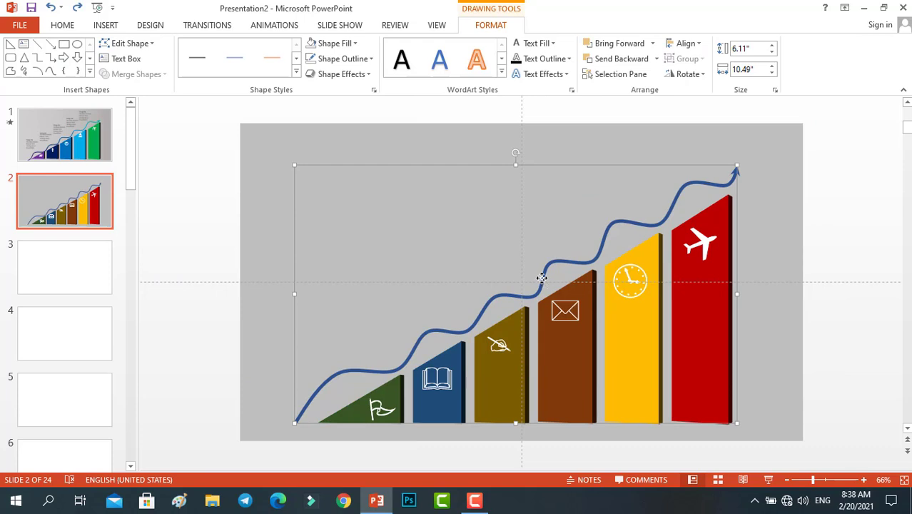
{"action": "right_click", "coordinate": [541, 278]}
{"action": "left_click", "coordinate": [565, 265]}
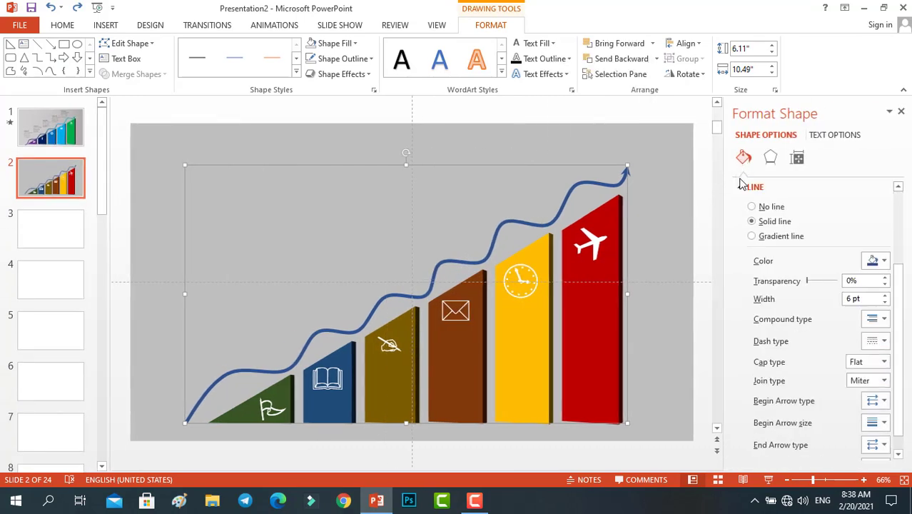
{"action": "left_click", "coordinate": [740, 187]}
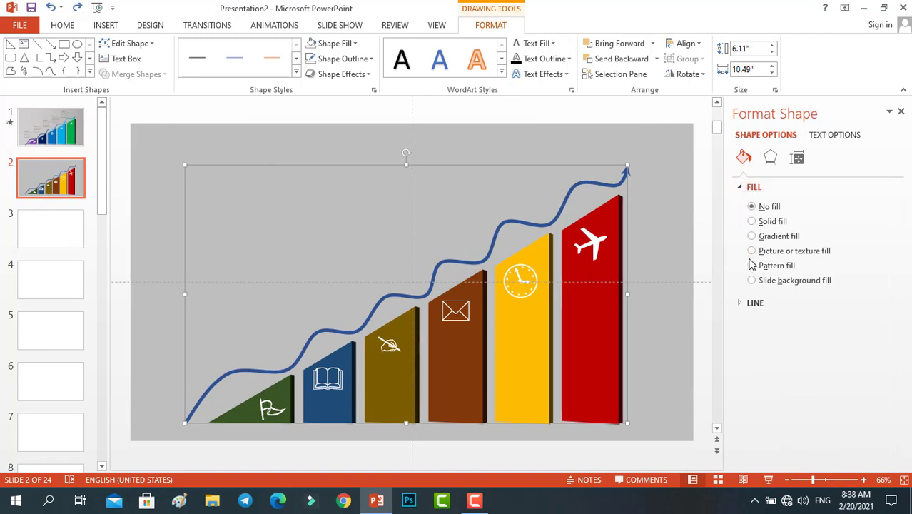
{"action": "left_click", "coordinate": [740, 305]}
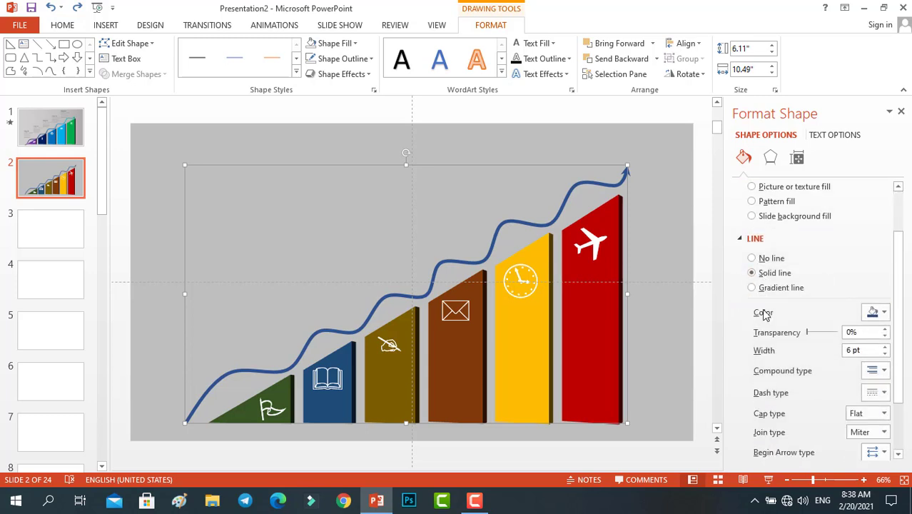
Switch the arrow to a gradient line and eyedrop red from the red bar for the first stop
{"action": "left_click", "coordinate": [752, 289]}
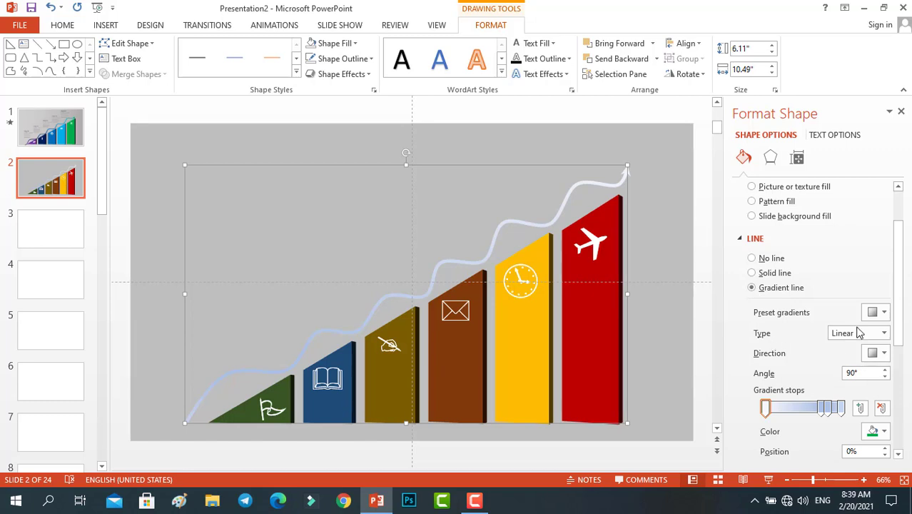
{"action": "left_click_drag", "start_coordinate": [898, 300], "coordinate": [901, 345]}
{"action": "scroll", "coordinate": [901, 345], "scroll_direction": "down", "scroll_amount": 2}
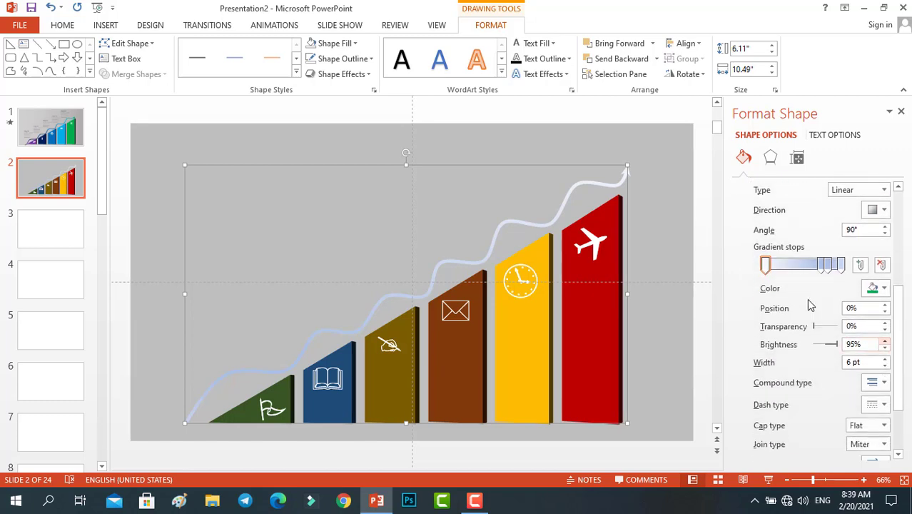
{"action": "left_click", "coordinate": [767, 266]}
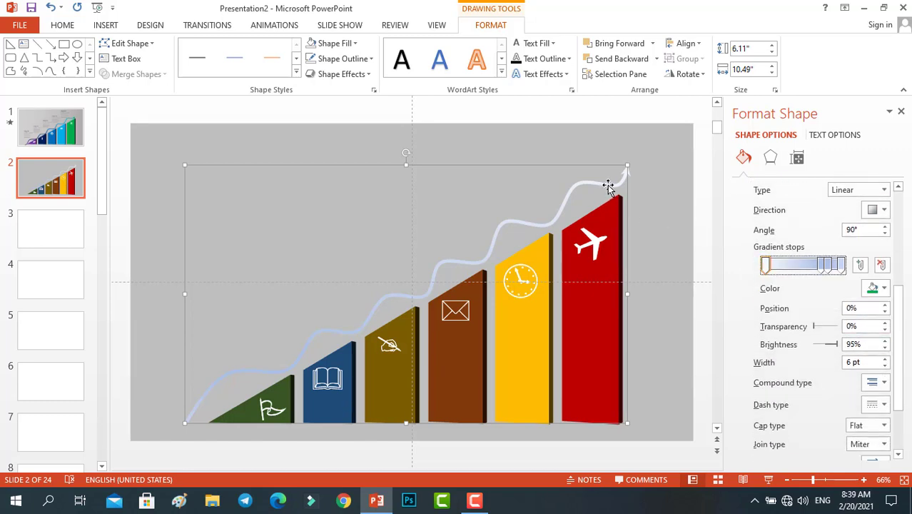
{"action": "left_click", "coordinate": [884, 288]}
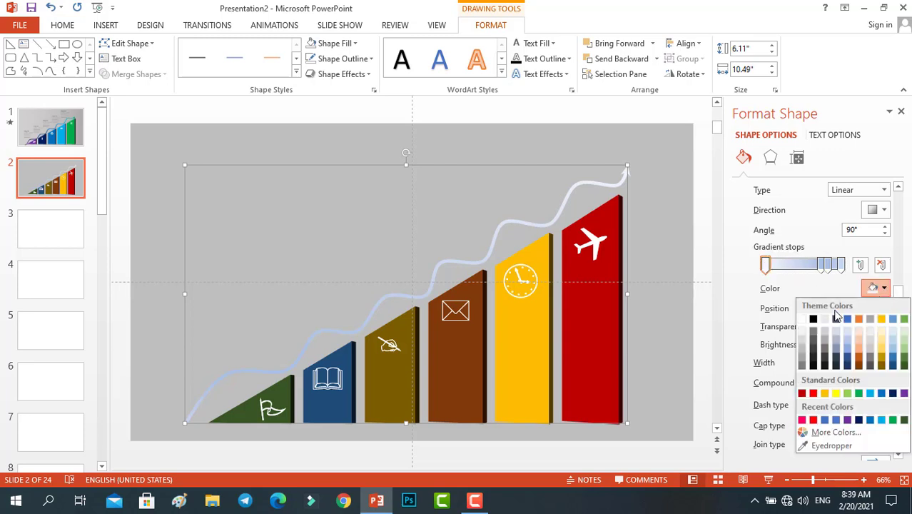
{"action": "left_click", "coordinate": [817, 447]}
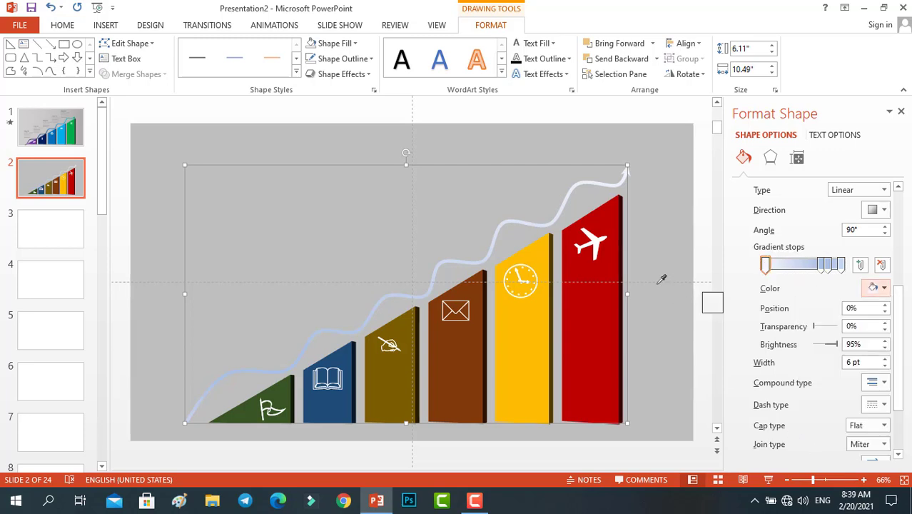
{"action": "left_click", "coordinate": [616, 207]}
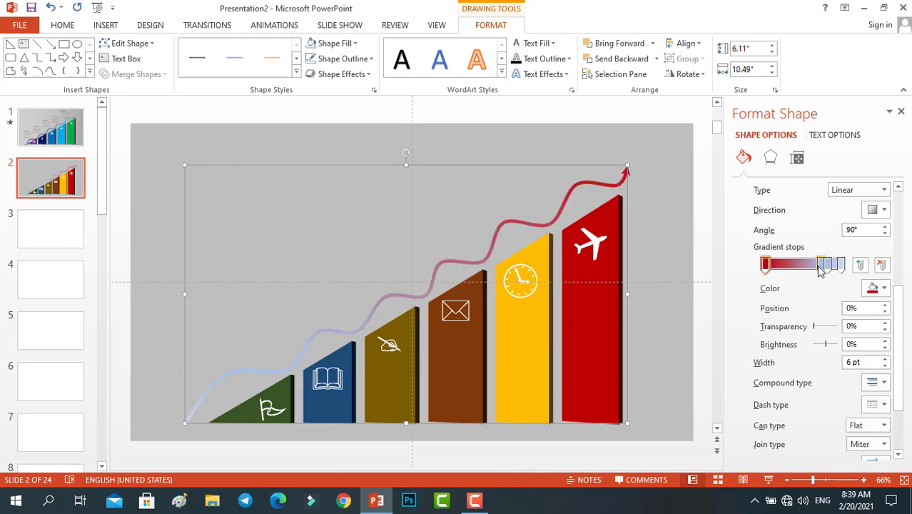
Slide the second stop left, eyedrop yellow from the clock bar, and adjust the next stop
{"action": "left_click_drag", "start_coordinate": [821, 265], "coordinate": [783, 265]}
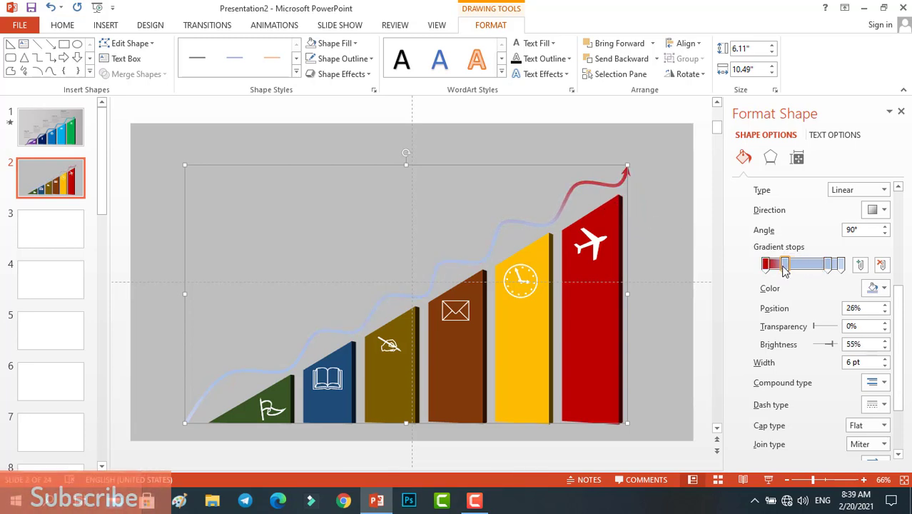
{"action": "left_click", "coordinate": [883, 288]}
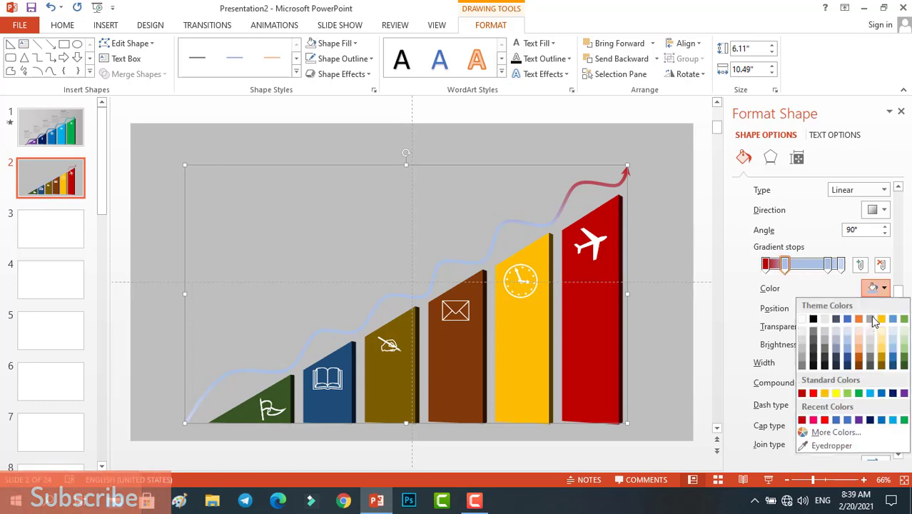
{"action": "left_click", "coordinate": [820, 445]}
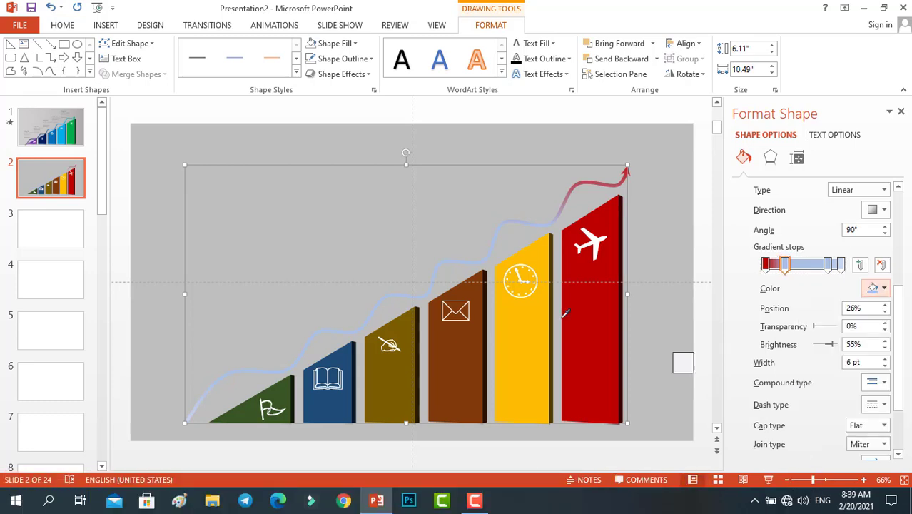
{"action": "left_click", "coordinate": [534, 253]}
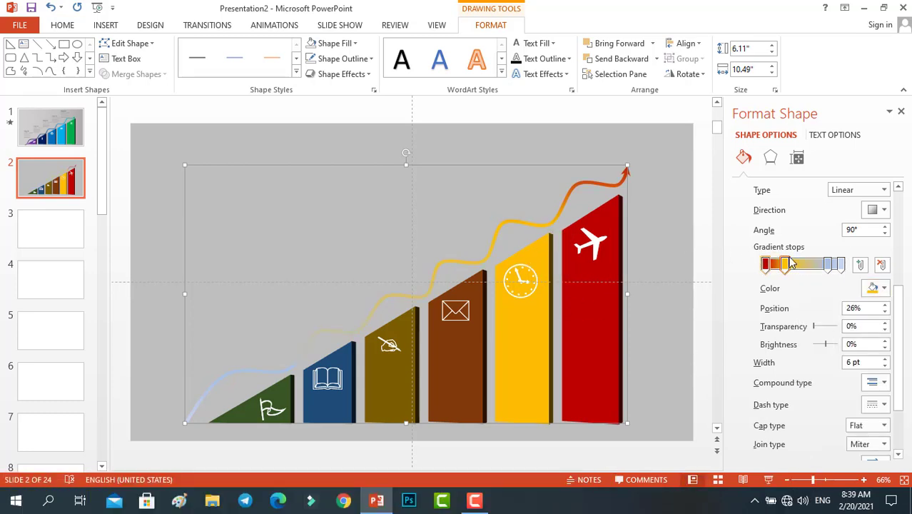
{"action": "left_click_drag", "start_coordinate": [826, 265], "coordinate": [781, 267]}
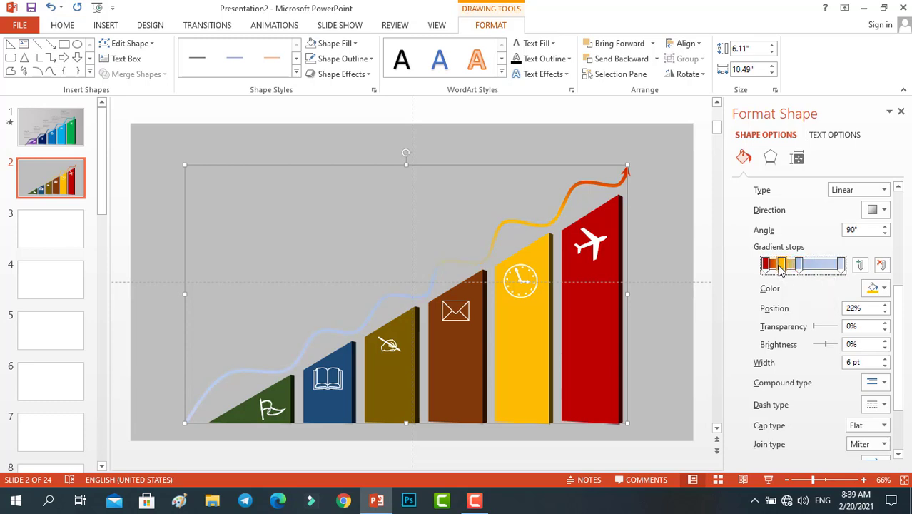
{"action": "left_click", "coordinate": [797, 266]}
{"action": "left_click", "coordinate": [879, 288]}
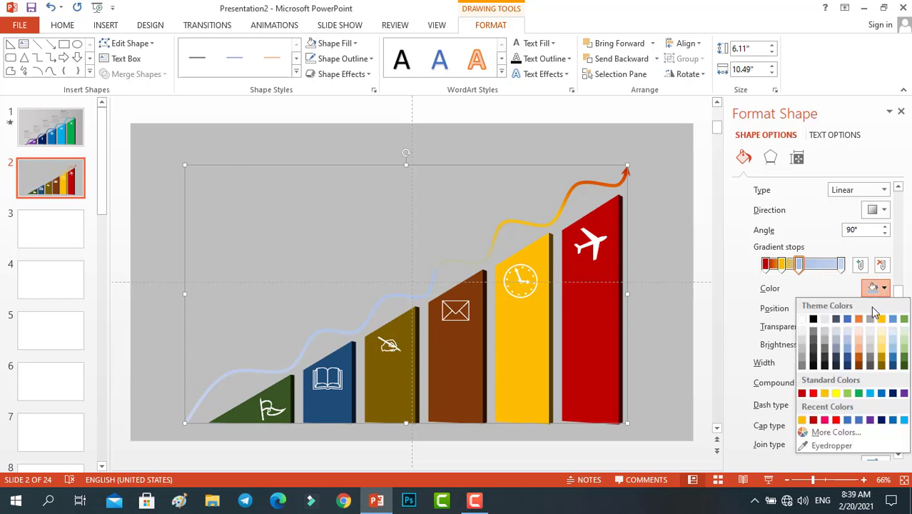
Move the last gradient stop to 63% and colour it with the brown envelope bar's shade
{"action": "left_click", "coordinate": [822, 445]}
{"action": "left_click", "coordinate": [460, 292]}
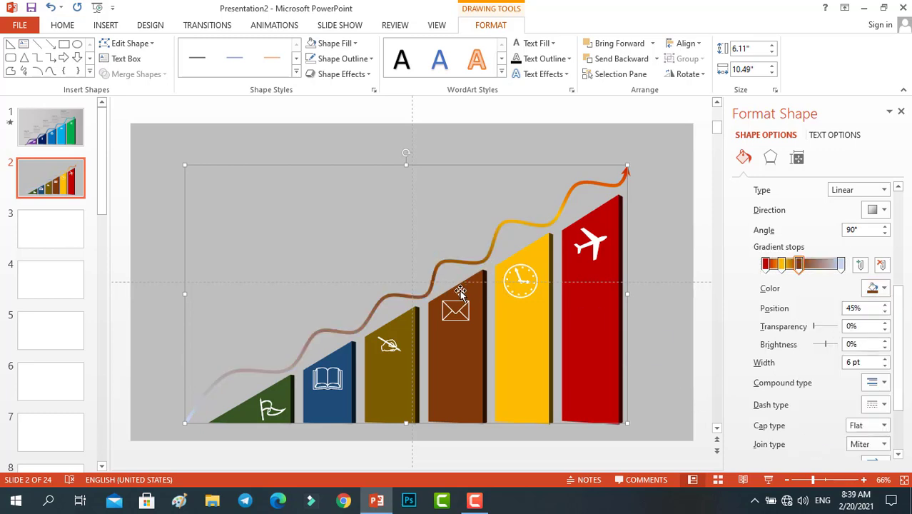
{"action": "left_click", "coordinate": [837, 266]}
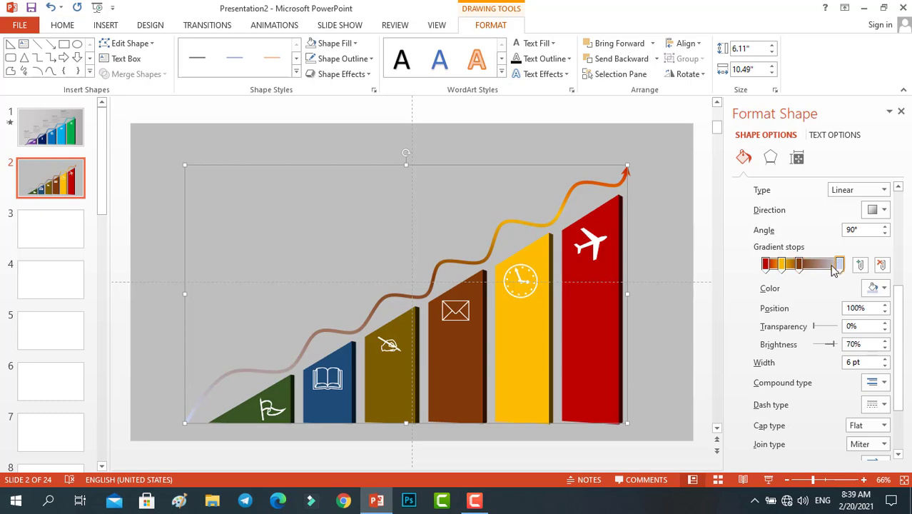
{"action": "left_click_drag", "start_coordinate": [837, 267], "coordinate": [813, 268]}
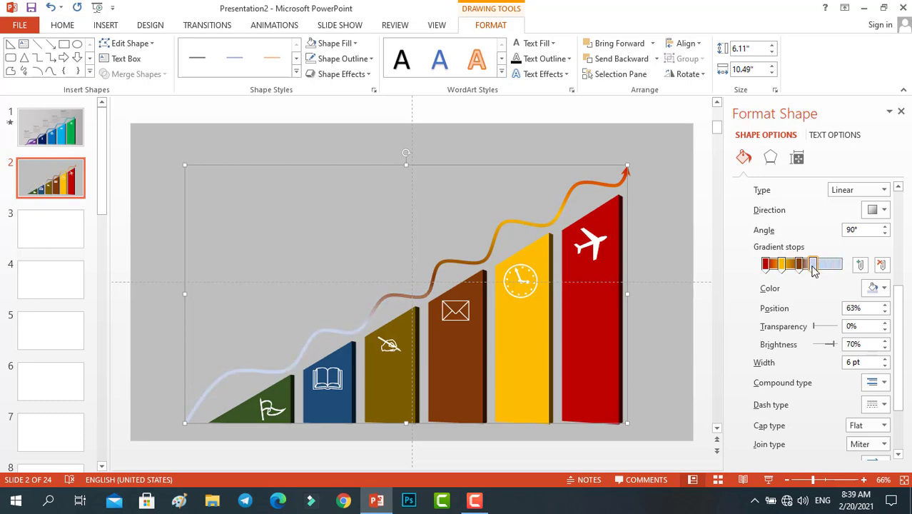
{"action": "left_click", "coordinate": [799, 265]}
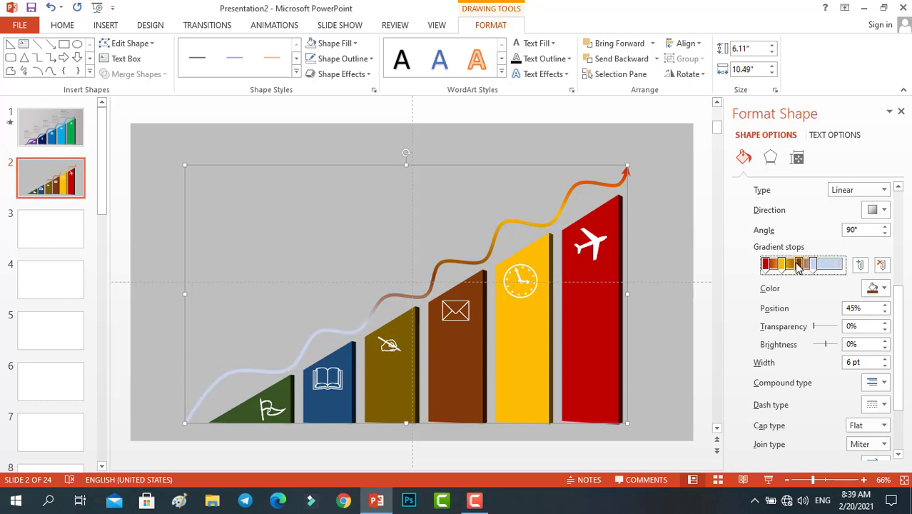
{"action": "left_click", "coordinate": [813, 266]}
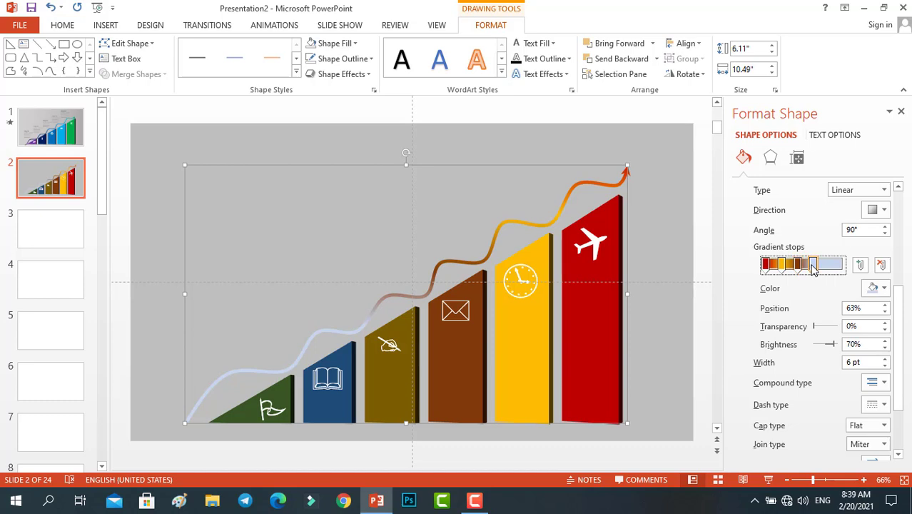
{"action": "left_click", "coordinate": [884, 288]}
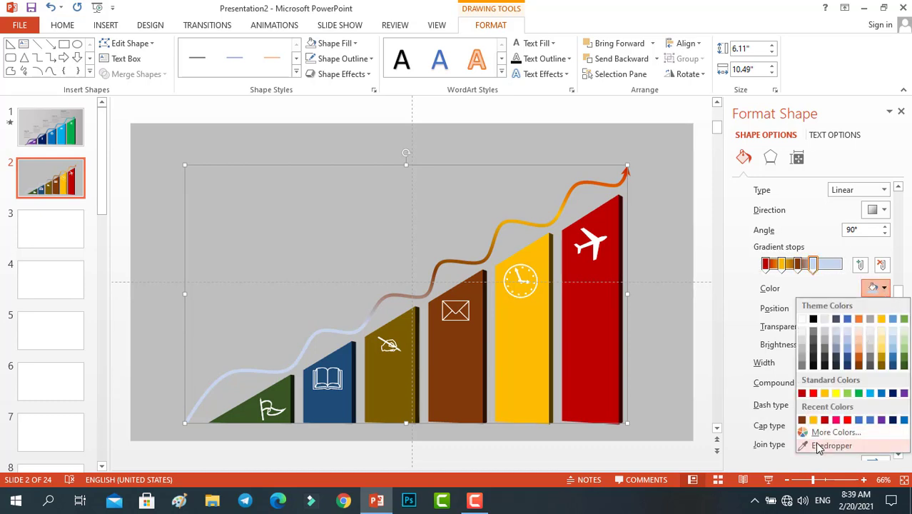
{"action": "left_click", "coordinate": [819, 443]}
{"action": "left_click", "coordinate": [466, 285]}
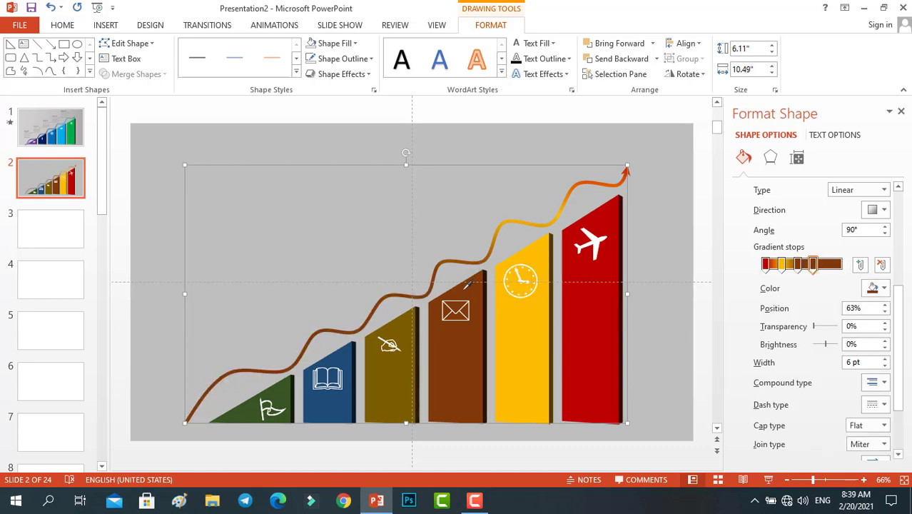
Add a gradient stop, give it the olive bar's colour, and position it at 40%
{"action": "left_click", "coordinate": [860, 264]}
{"action": "mouse_move", "coordinate": [805, 265]}
{"action": "left_mouse_down"}
{"action": "mouse_move", "coordinate": [826, 265]}
{"action": "mouse_move", "coordinate": [781, 265]}
{"action": "left_mouse_up"}
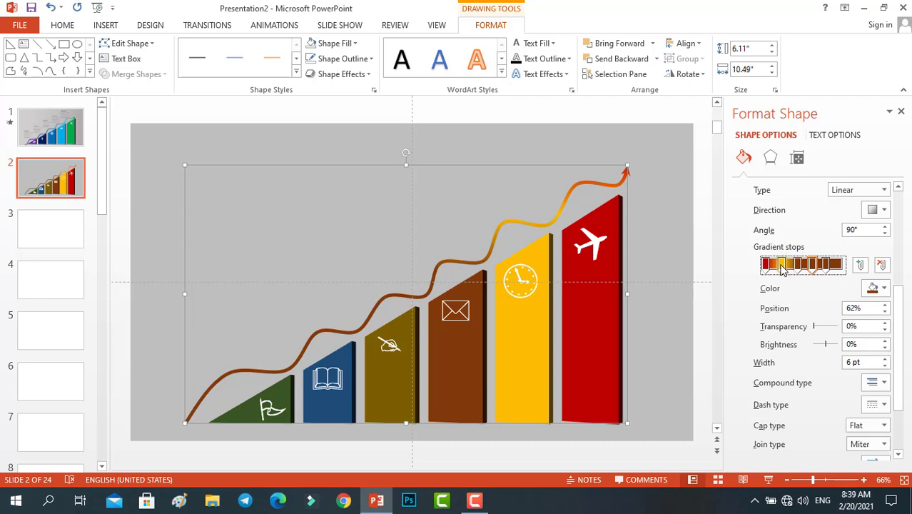
{"action": "left_click_drag", "start_coordinate": [780, 267], "coordinate": [786, 267]}
{"action": "left_click", "coordinate": [826, 265]}
{"action": "left_click", "coordinate": [885, 288]}
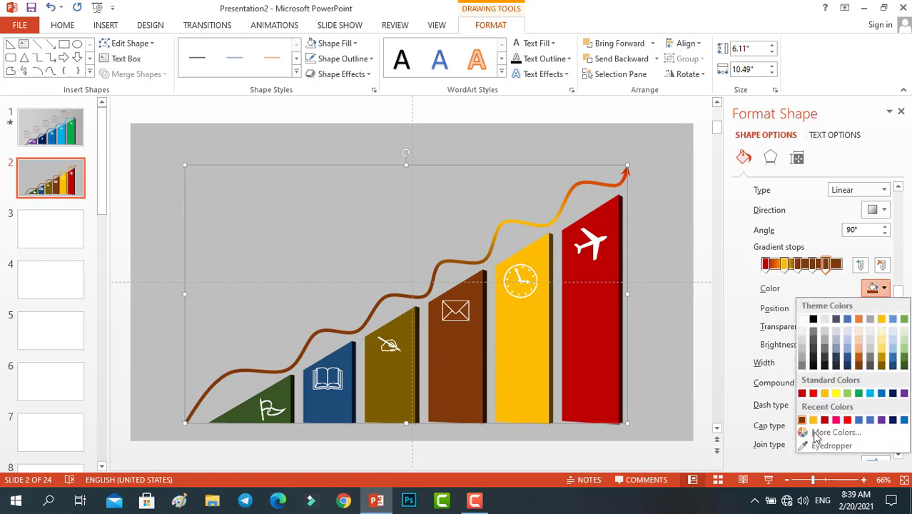
{"action": "left_click", "coordinate": [690, 401]}
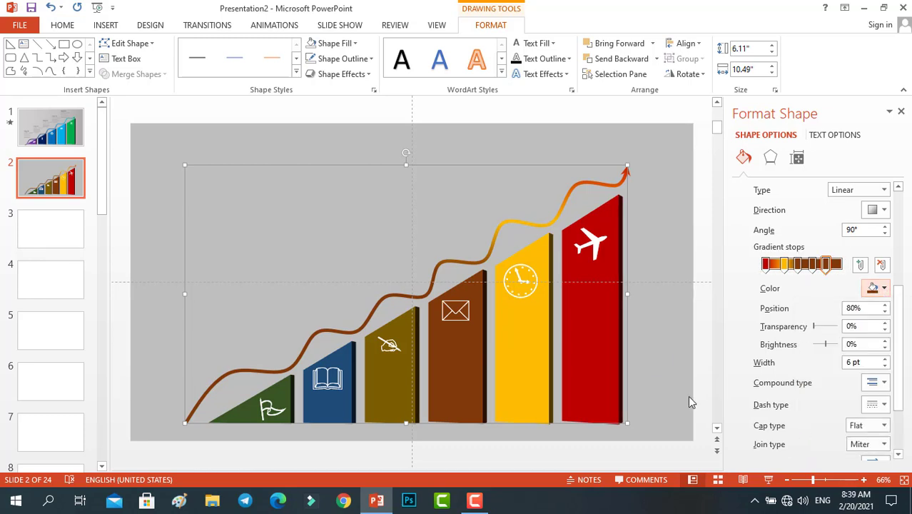
{"action": "left_click", "coordinate": [401, 329]}
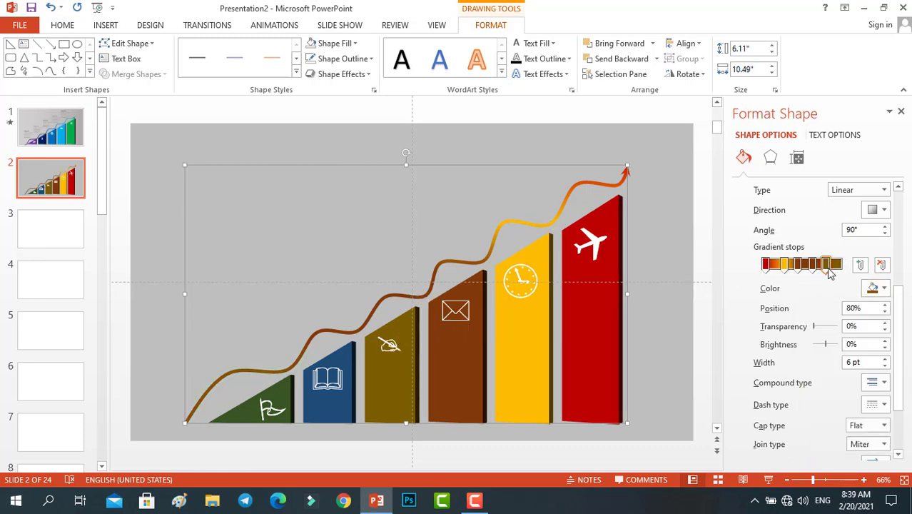
{"action": "left_click_drag", "start_coordinate": [785, 271], "coordinate": [794, 269]}
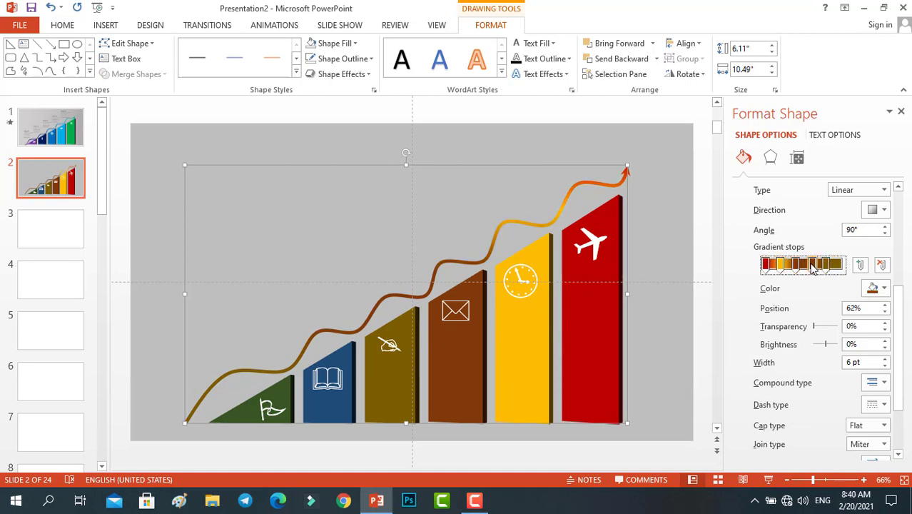
Add a stop near 93% and give it the blue book bar's colour
{"action": "left_click", "coordinate": [859, 264]}
{"action": "mouse_move", "coordinate": [823, 266]}
{"action": "left_mouse_down"}
{"action": "mouse_move", "coordinate": [838, 266]}
{"action": "mouse_move", "coordinate": [783, 265]}
{"action": "mouse_move", "coordinate": [821, 266]}
{"action": "left_mouse_up"}
{"action": "left_click", "coordinate": [834, 267]}
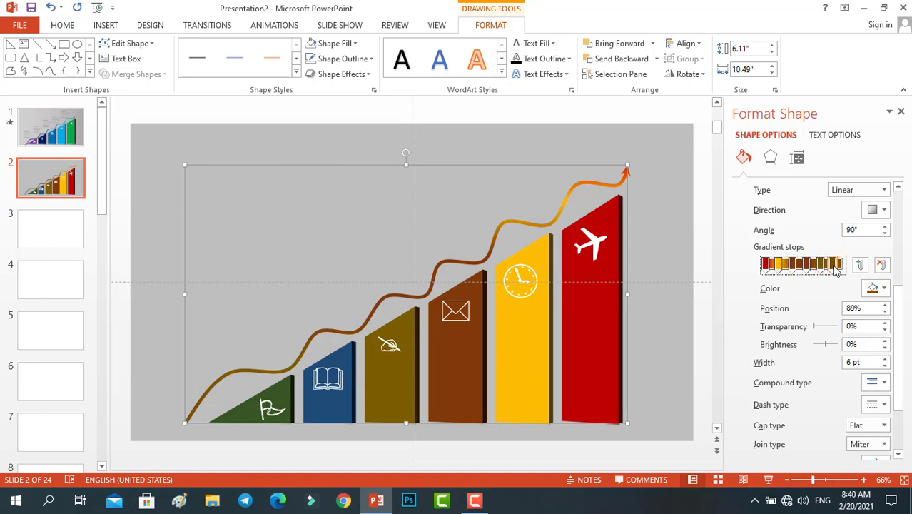
{"action": "left_click", "coordinate": [885, 293]}
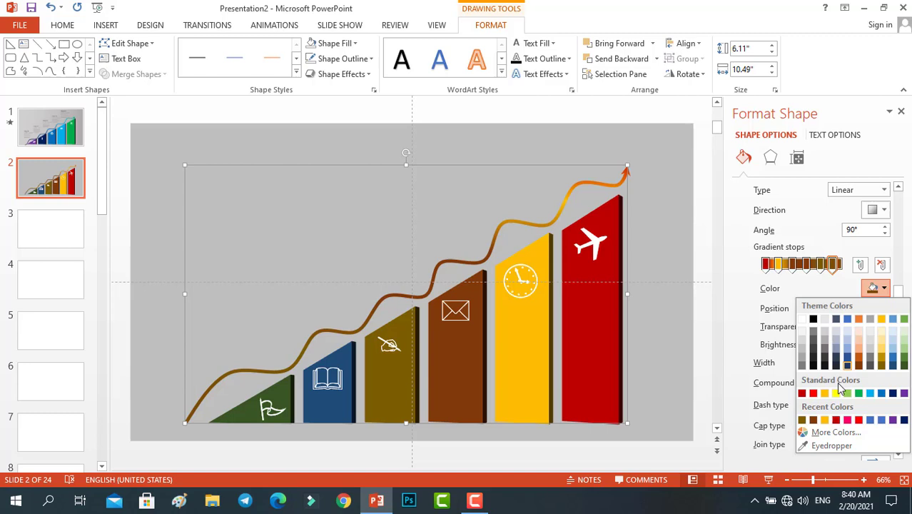
{"action": "left_click", "coordinate": [821, 442]}
{"action": "left_click", "coordinate": [348, 354]}
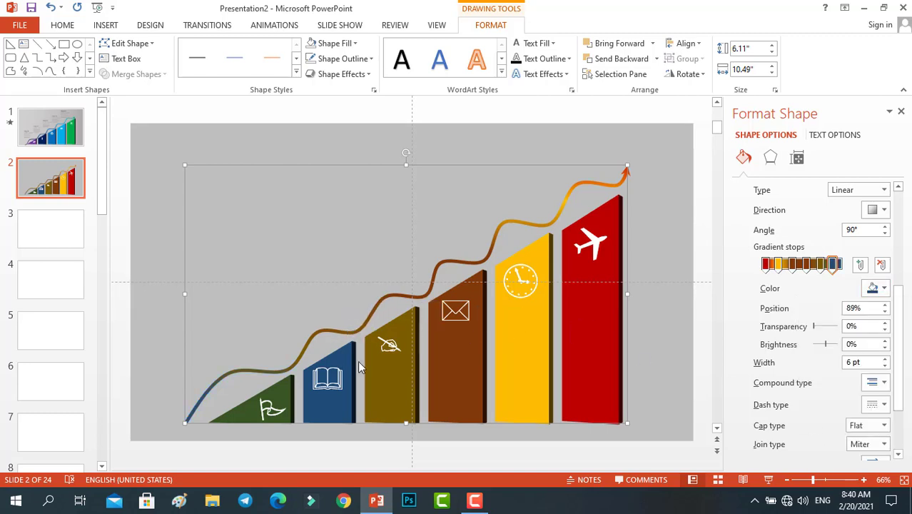
Add a final stop at 100%, colour the 88% stop green from the triangle, and close the pane
{"action": "left_click", "coordinate": [860, 265]}
{"action": "left_click_drag", "start_coordinate": [828, 265], "coordinate": [844, 267]}
{"action": "left_click", "coordinate": [832, 265]}
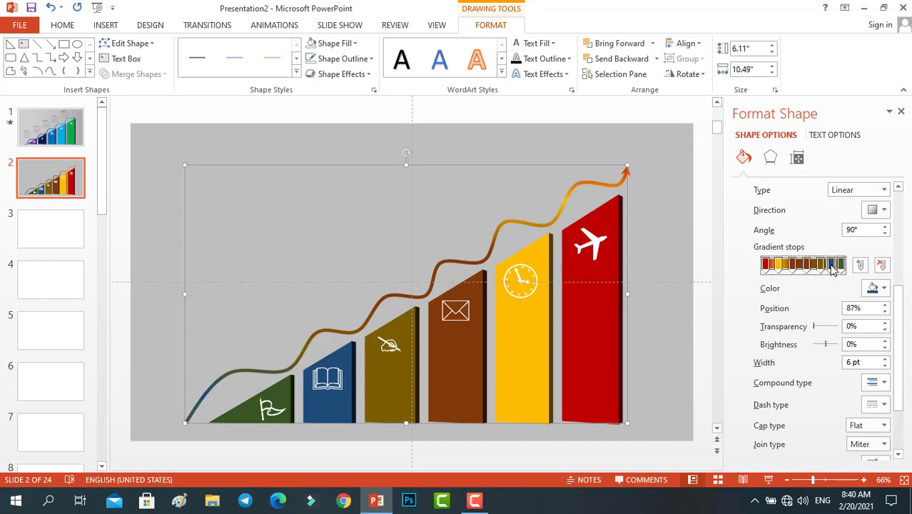
{"action": "left_click", "coordinate": [886, 293]}
{"action": "left_click", "coordinate": [834, 444]}
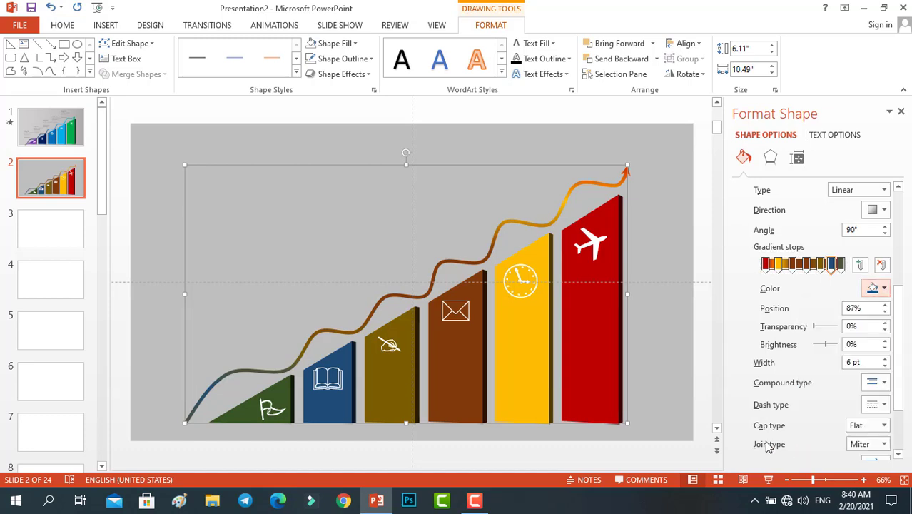
{"action": "left_click", "coordinate": [259, 394]}
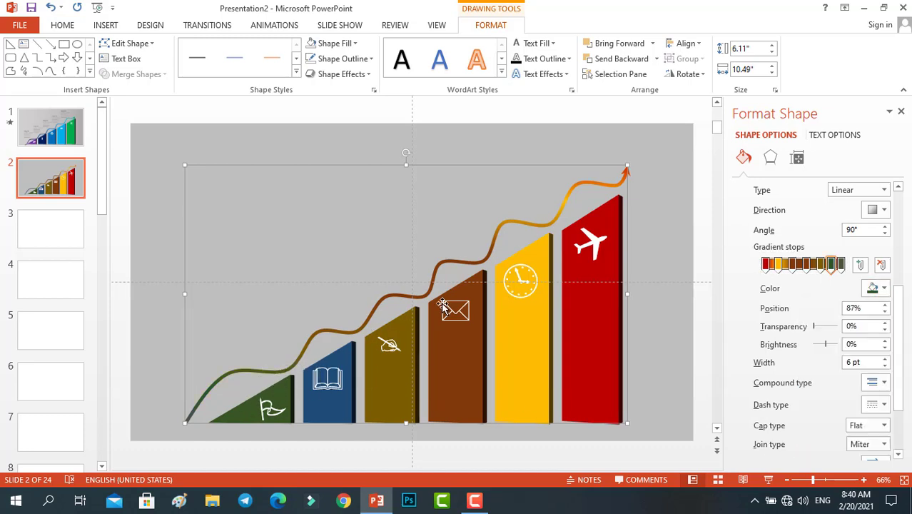
{"action": "left_click", "coordinate": [900, 111]}
Use Edit Points to reshape the arrow's first bend above the green triangle, then view slide 1
{"action": "left_click", "coordinate": [660, 132]}
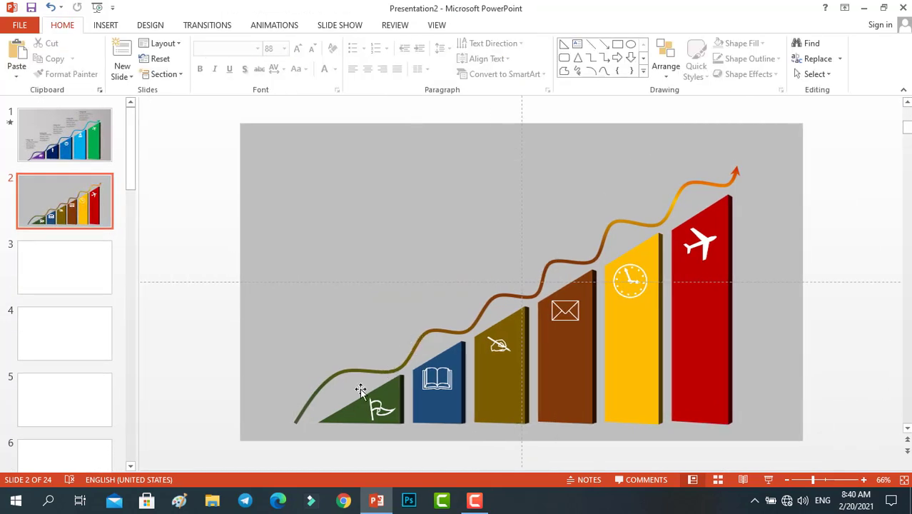
{"action": "left_click", "coordinate": [313, 402]}
{"action": "right_click", "coordinate": [312, 402]}
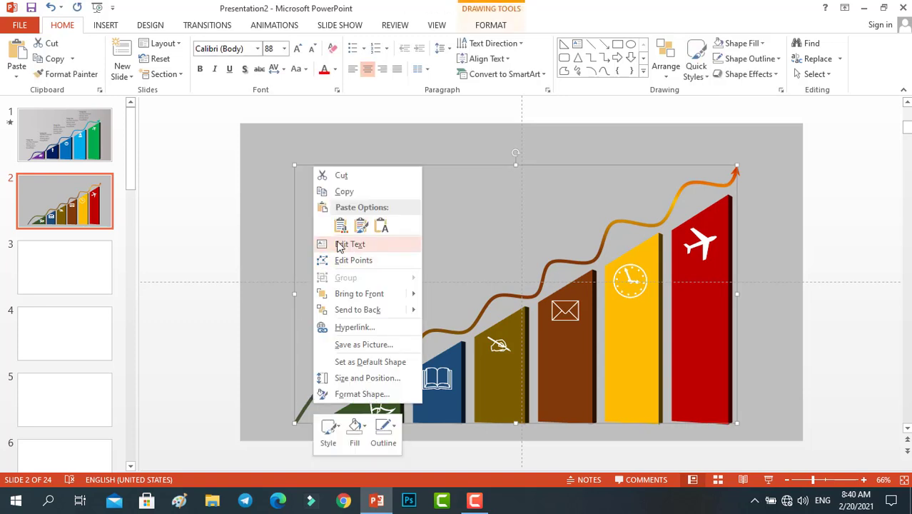
{"action": "left_click", "coordinate": [346, 260]}
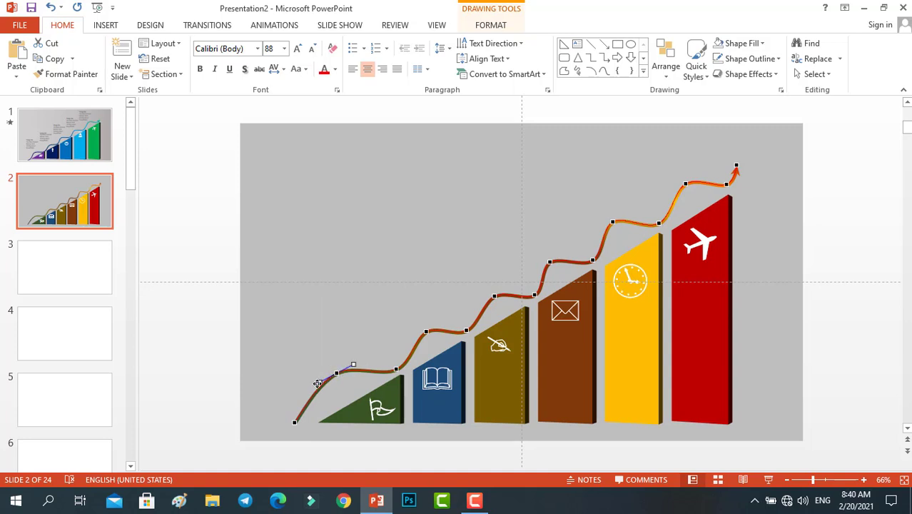
{"action": "left_click_drag", "start_coordinate": [319, 384], "coordinate": [323, 388]}
{"action": "left_click_drag", "start_coordinate": [295, 423], "coordinate": [336, 380]}
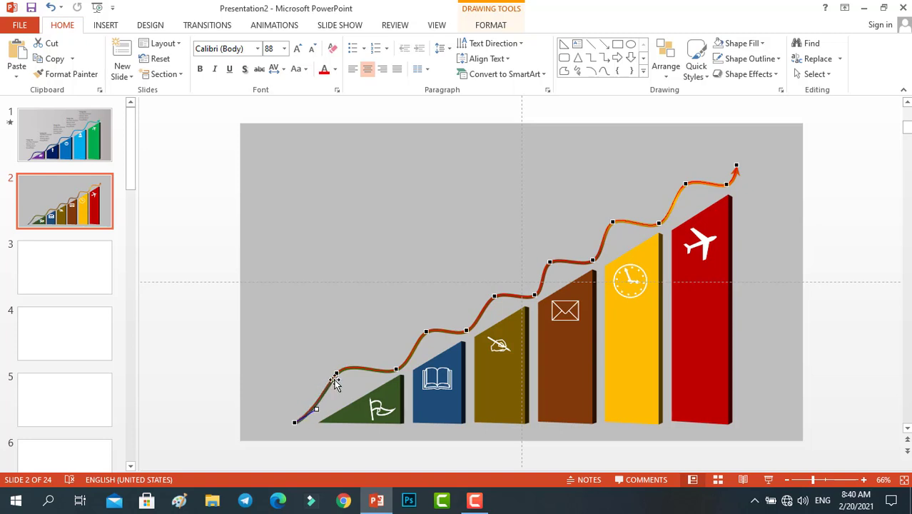
{"action": "left_click", "coordinate": [332, 349]}
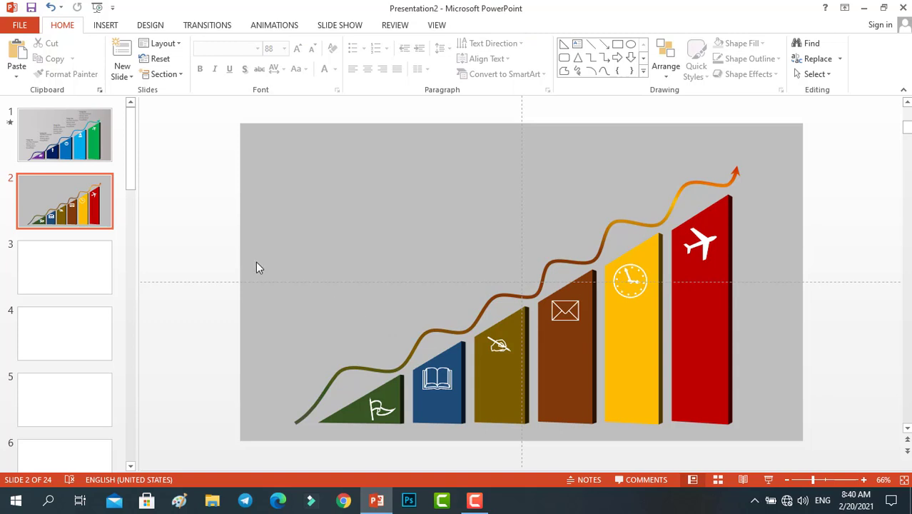
{"action": "key", "text": "Page_Up"}
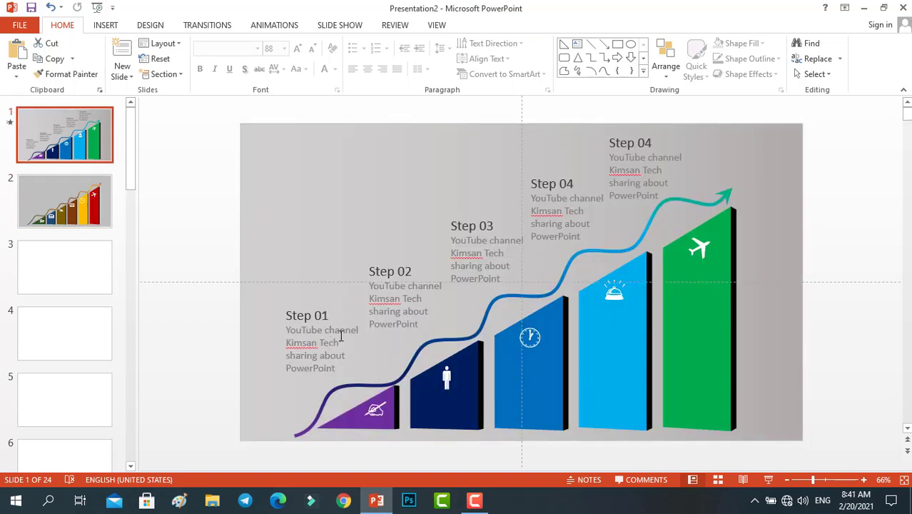
On slide 2, paste the Step 01 label into a text box and position it above the green triangle
{"action": "left_click", "coordinate": [92, 192]}
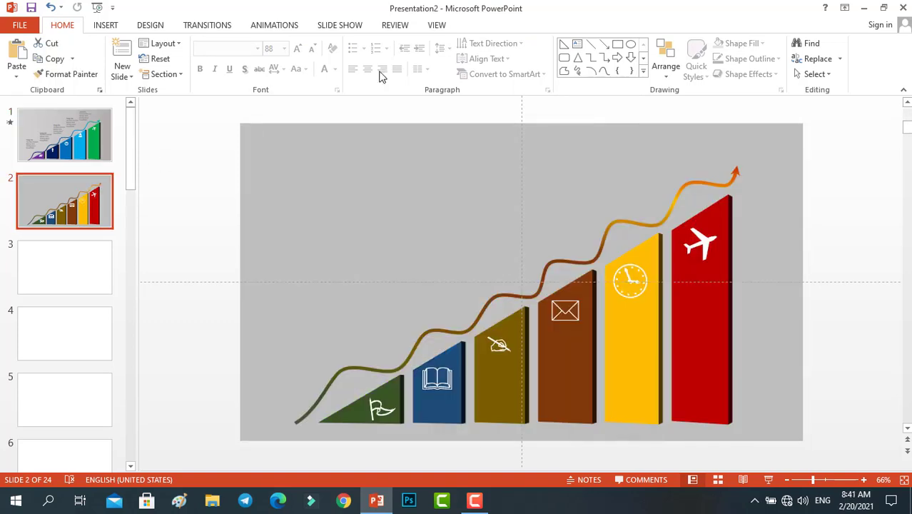
{"action": "left_click", "coordinate": [580, 45]}
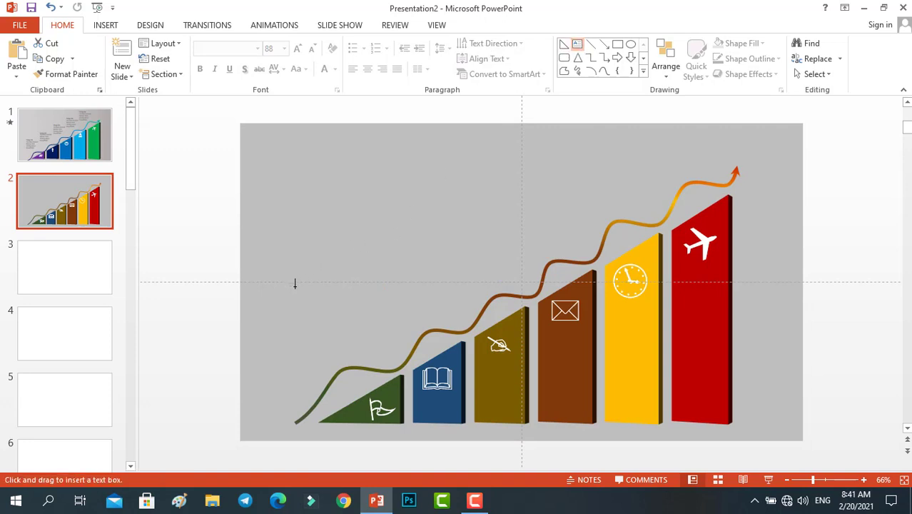
{"action": "left_click", "coordinate": [294, 283]}
{"action": "type", "text": "Step 01 YouTube channel Kimsan Tech Sharing about PowerPoint"}
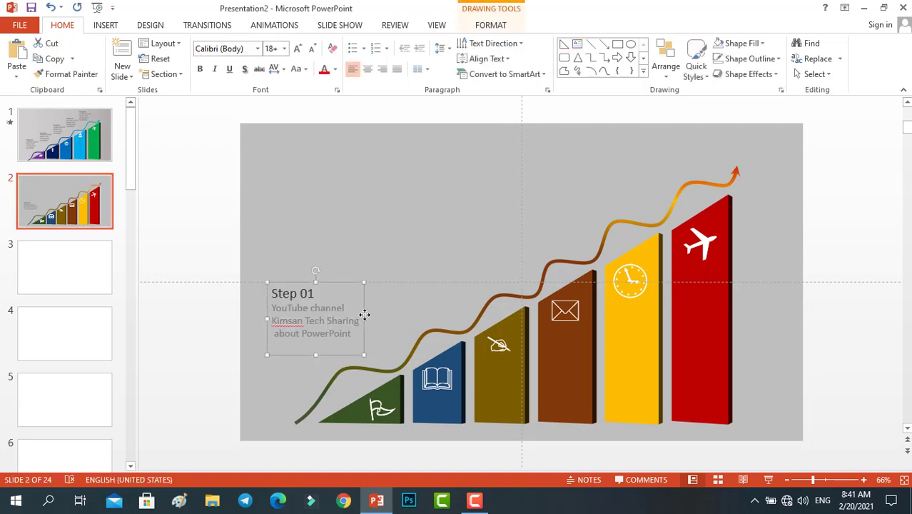
{"action": "left_click_drag", "start_coordinate": [364, 314], "coordinate": [354, 334]}
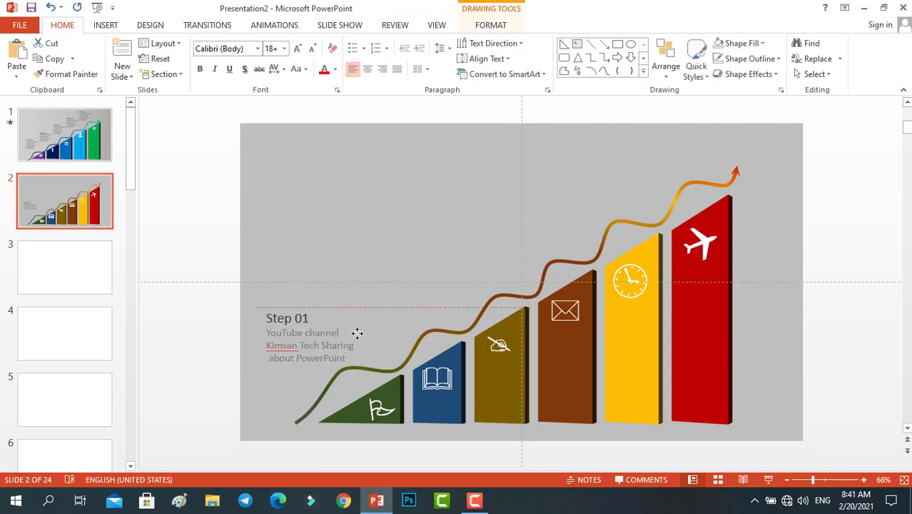
{"action": "left_click", "coordinate": [280, 349]}
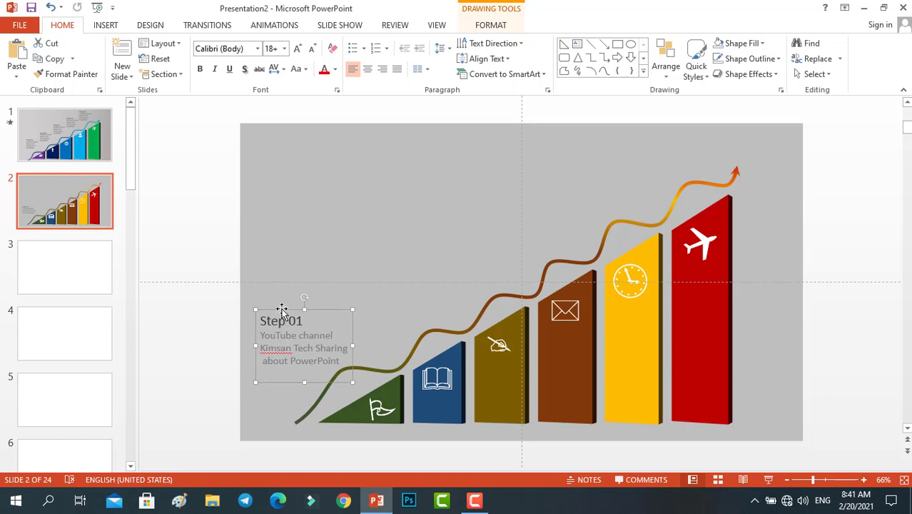
{"action": "left_click_drag", "start_coordinate": [282, 309], "coordinate": [259, 319]}
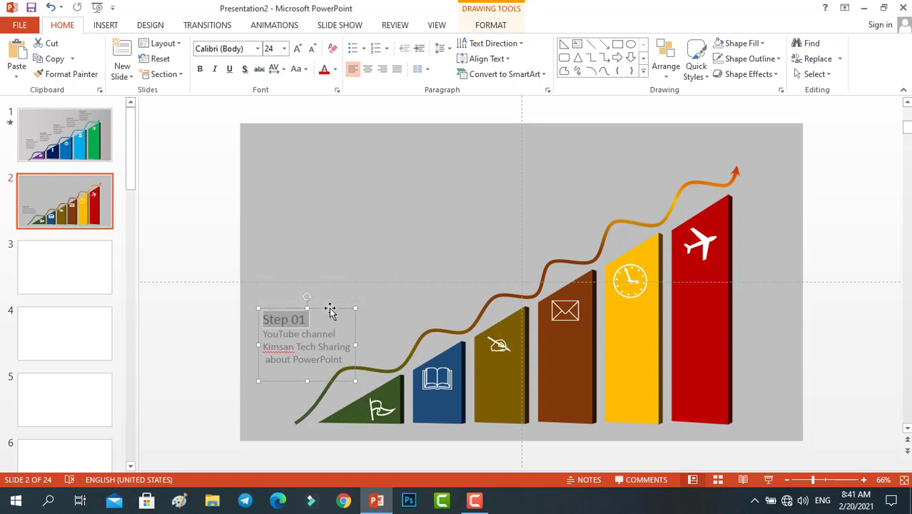
{"action": "left_click_drag", "start_coordinate": [329, 311], "coordinate": [329, 309]}
{"action": "left_click", "coordinate": [271, 362]}
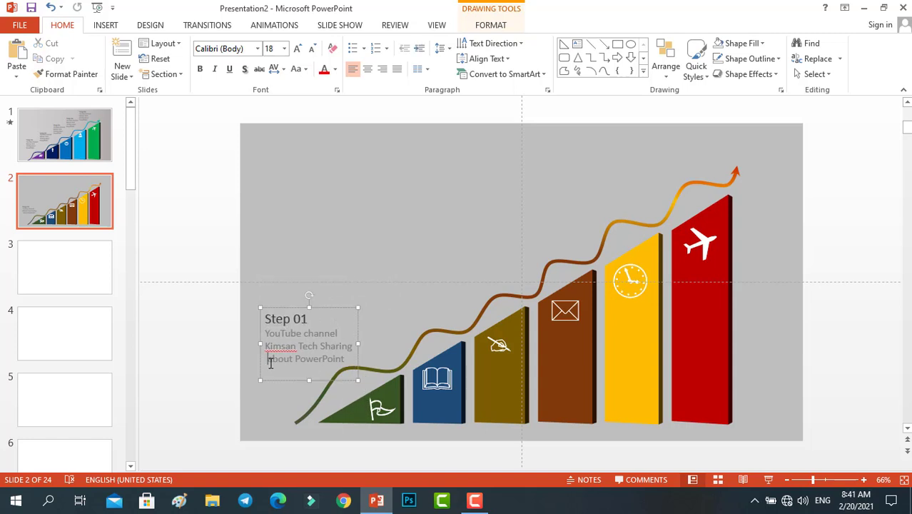
{"action": "key", "text": "Delete"}
{"action": "left_click_drag", "start_coordinate": [326, 310], "coordinate": [423, 266]}
Duplicate the label as Step 02 and continue through Step 06, adjusting the Step 06 label's position
{"action": "key", "text": "ctrl+d"}
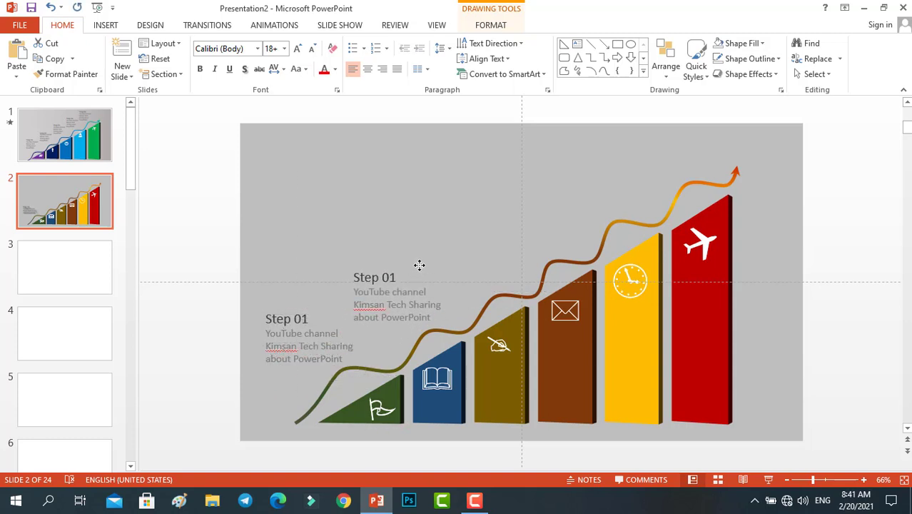
{"action": "left_click", "coordinate": [398, 279]}
{"action": "key", "text": "BackSpace"}
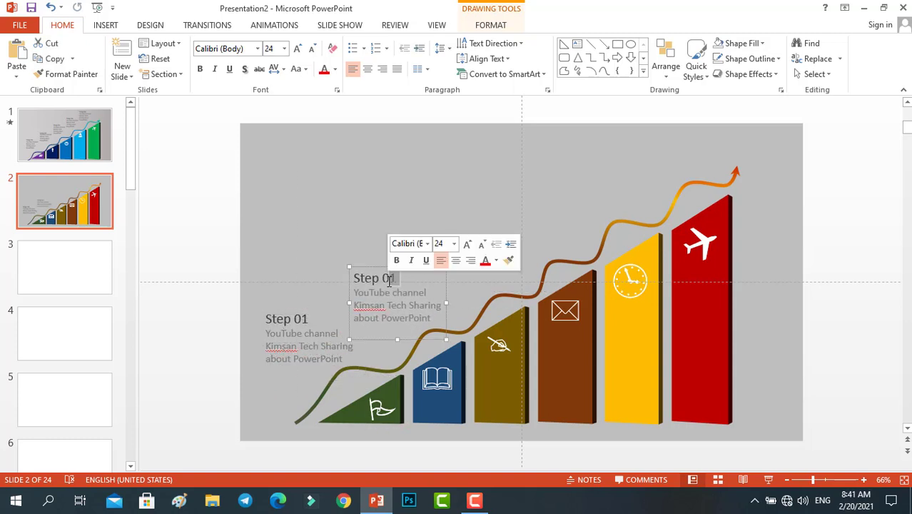
{"action": "type", "text": "2"}
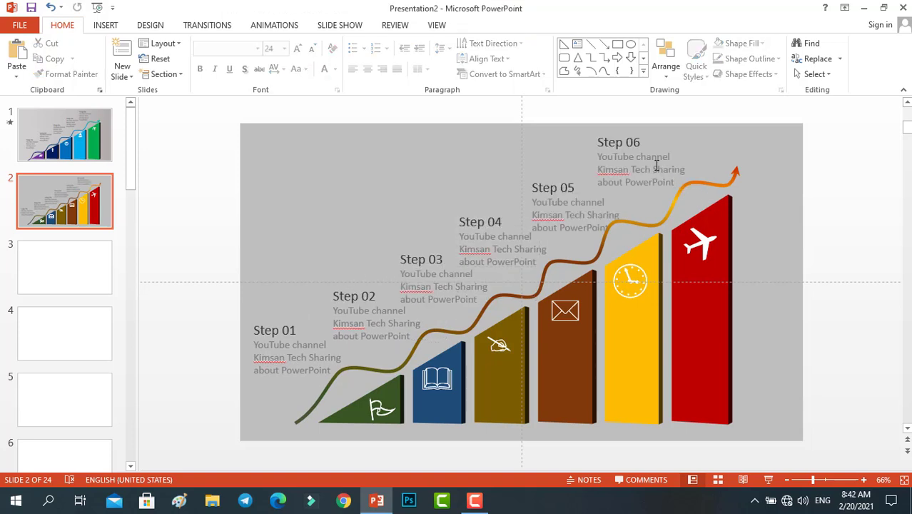
{"action": "left_click", "coordinate": [637, 181]}
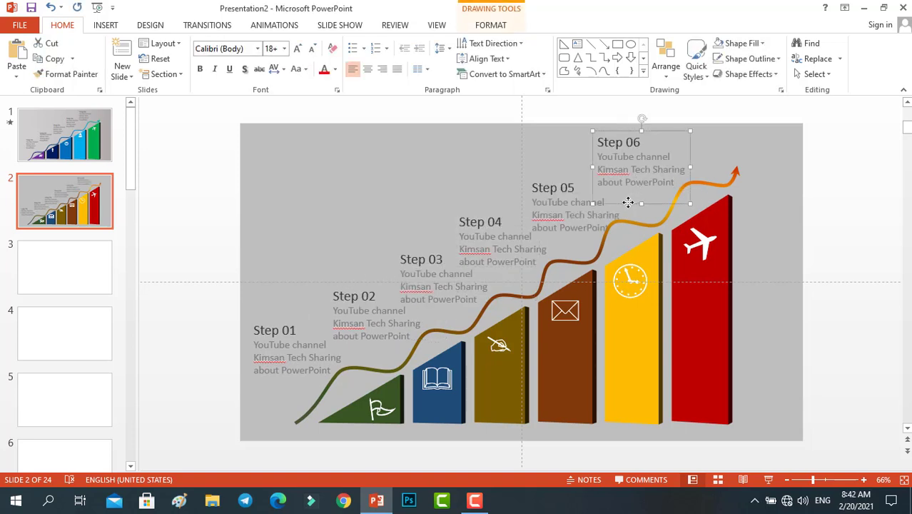
{"action": "left_click_drag", "start_coordinate": [631, 202], "coordinate": [625, 204]}
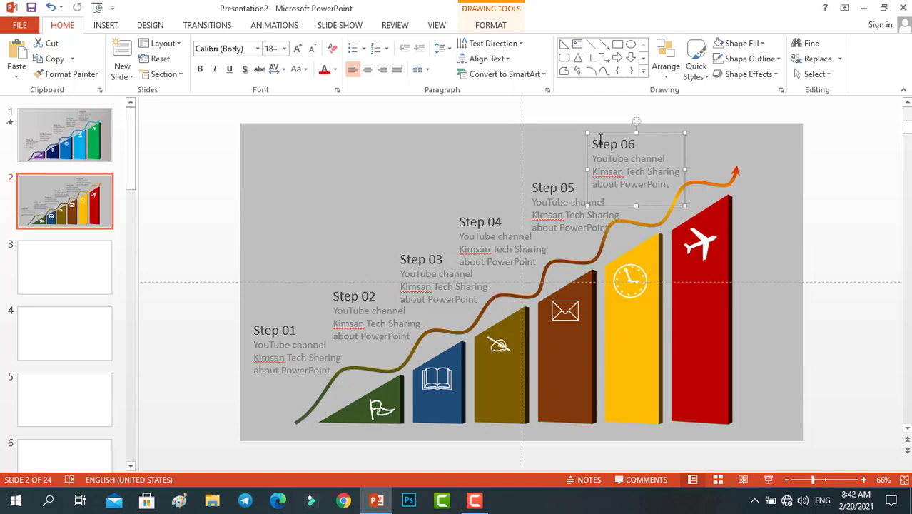
{"action": "left_click", "coordinate": [504, 155]}
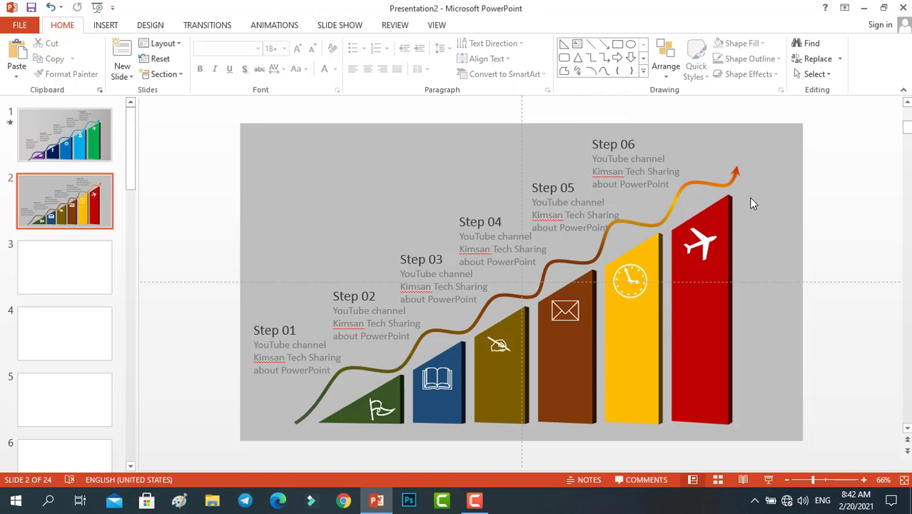
{"action": "left_click", "coordinate": [394, 392]}
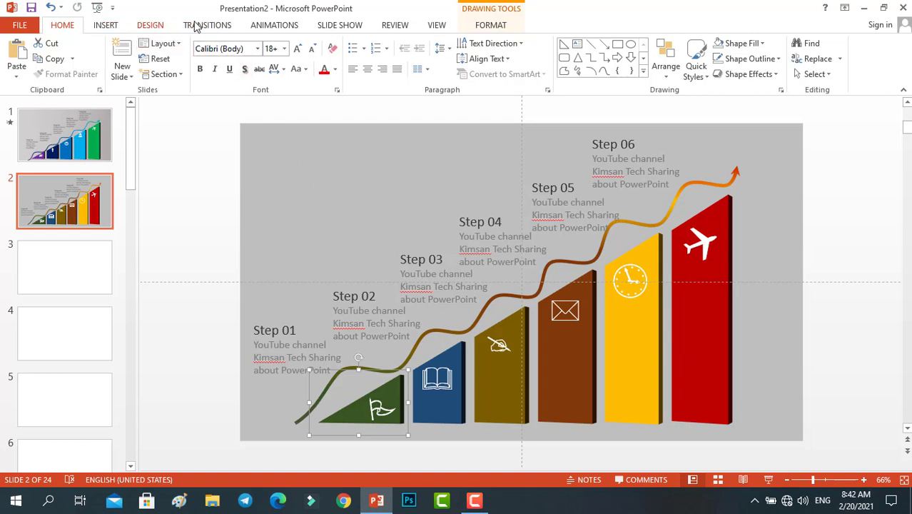
Give the green triangle a Wipe entrance animation coming from the bottom
{"action": "left_click", "coordinate": [278, 27]}
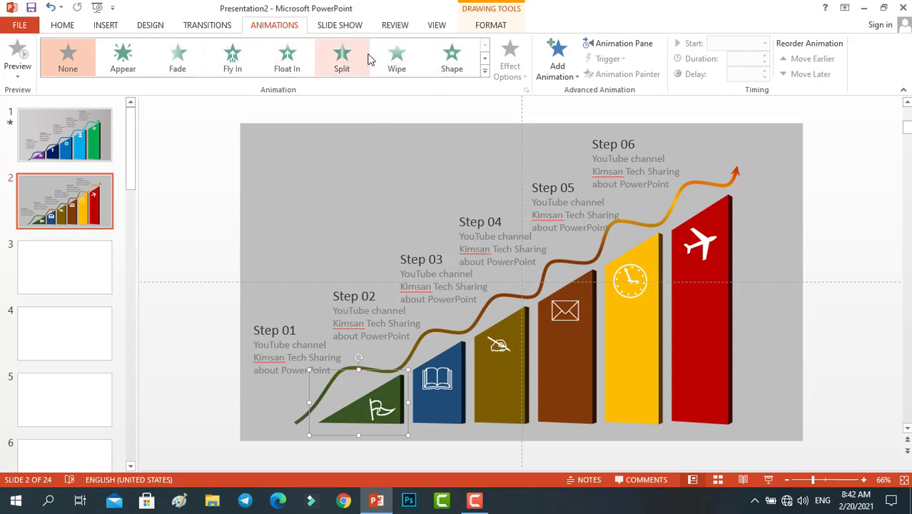
{"action": "left_click", "coordinate": [397, 57]}
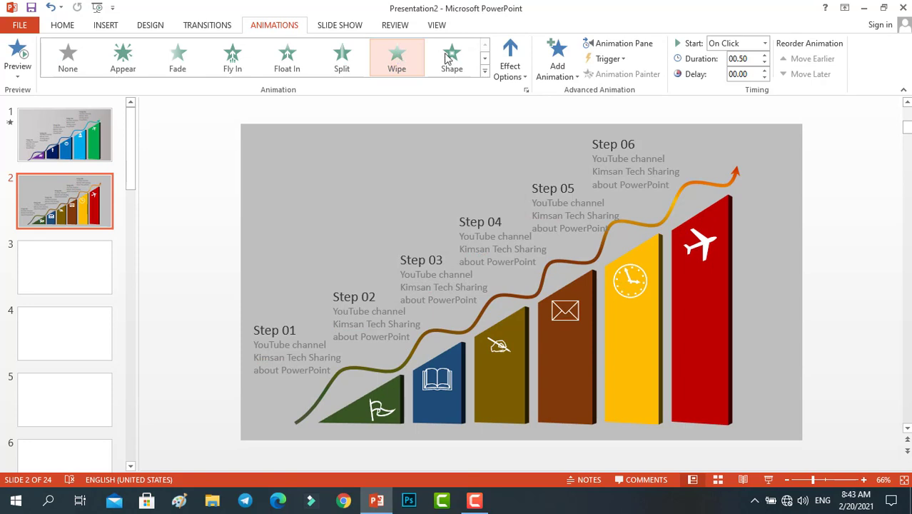
{"action": "left_click", "coordinate": [517, 78]}
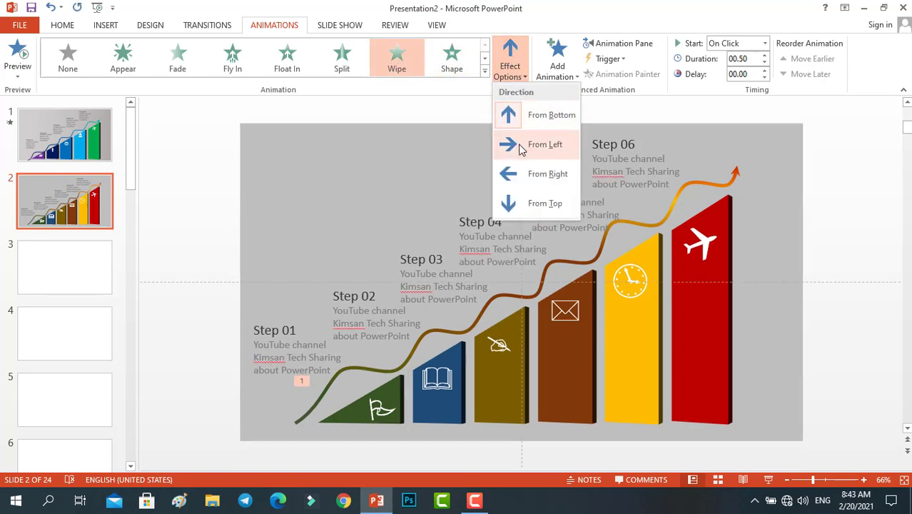
{"action": "left_click", "coordinate": [533, 115]}
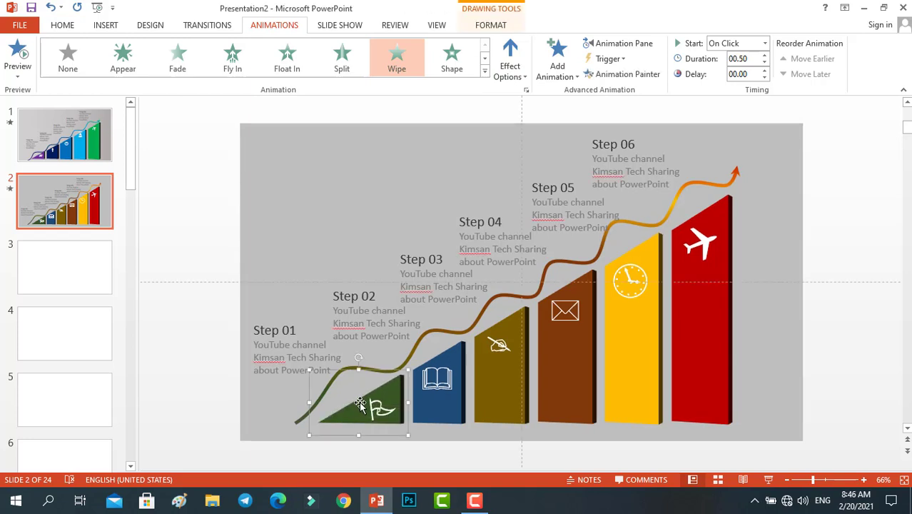
Copy the Wipe animation with Animation Painter onto the blue book, olive and red airplane bars
{"action": "left_click", "coordinate": [603, 74]}
{"action": "left_click", "coordinate": [440, 352]}
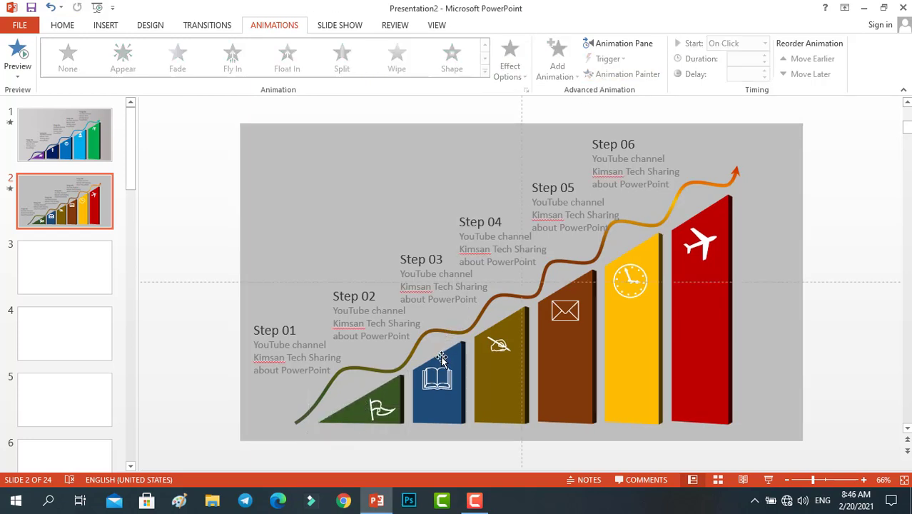
{"action": "left_click", "coordinate": [364, 410]}
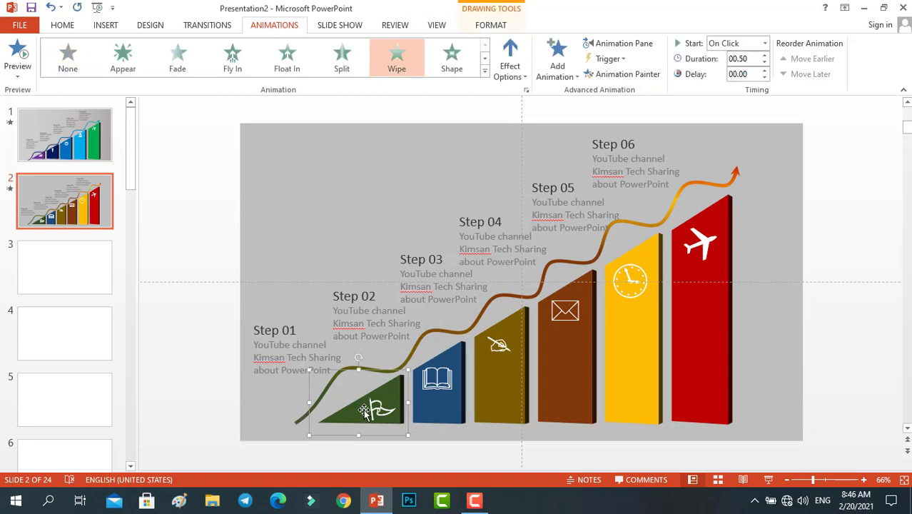
{"action": "left_click", "coordinate": [615, 74]}
{"action": "left_click", "coordinate": [438, 410]}
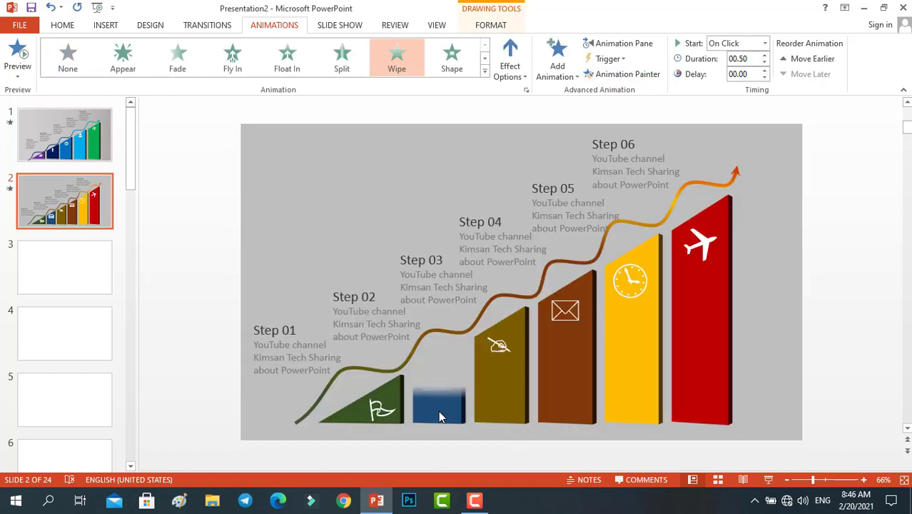
{"action": "left_click", "coordinate": [620, 79]}
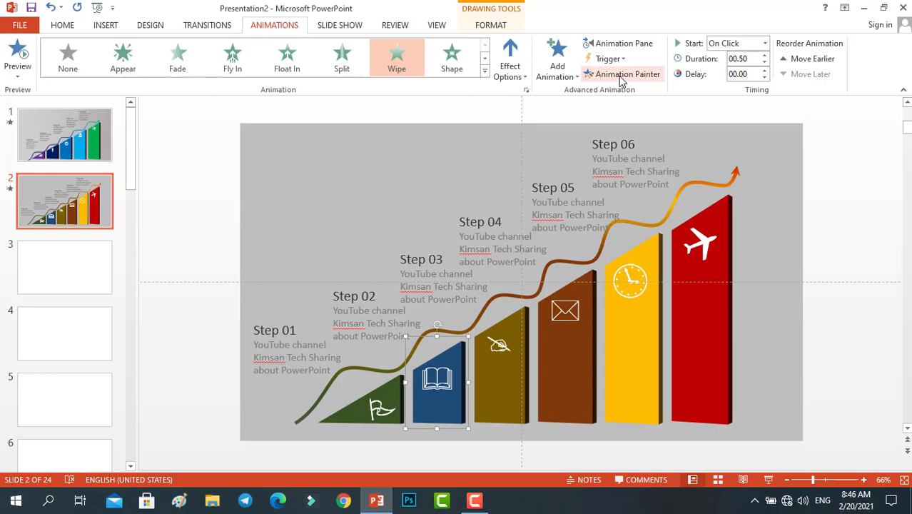
{"action": "left_click", "coordinate": [489, 371]}
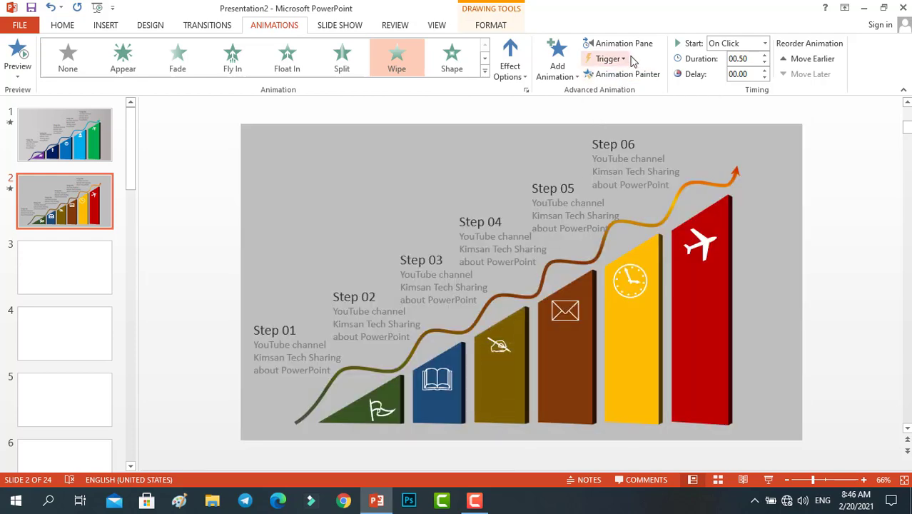
{"action": "left_click", "coordinate": [622, 75]}
{"action": "left_click", "coordinate": [687, 276]}
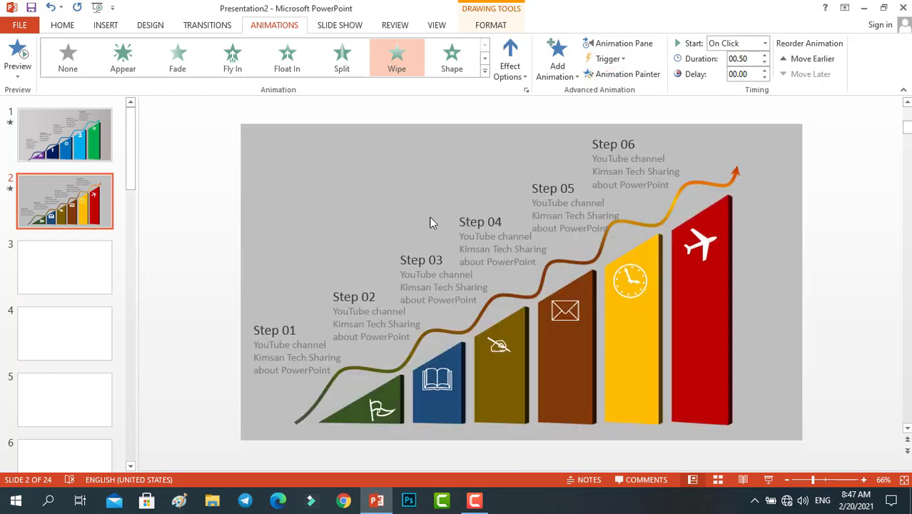
{"action": "left_click", "coordinate": [64, 135]}
On slide 2, give the curved arrow a Wipe entrance starting After Previous, and preview it
{"action": "left_click", "coordinate": [717, 341]}
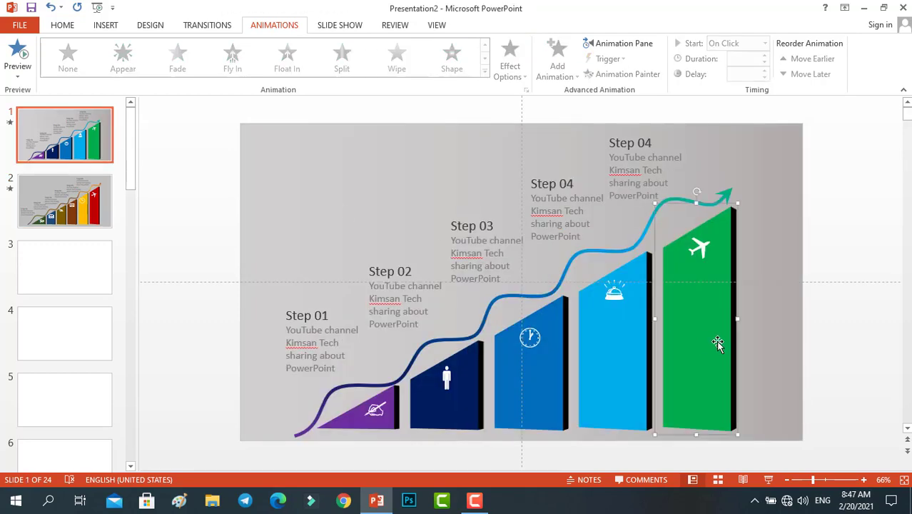
{"action": "left_click", "coordinate": [64, 201]}
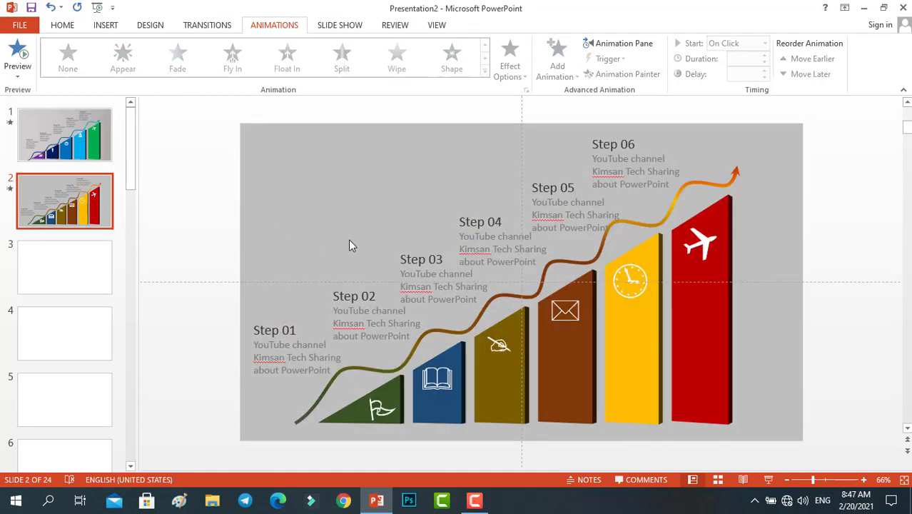
{"action": "left_click", "coordinate": [694, 332]}
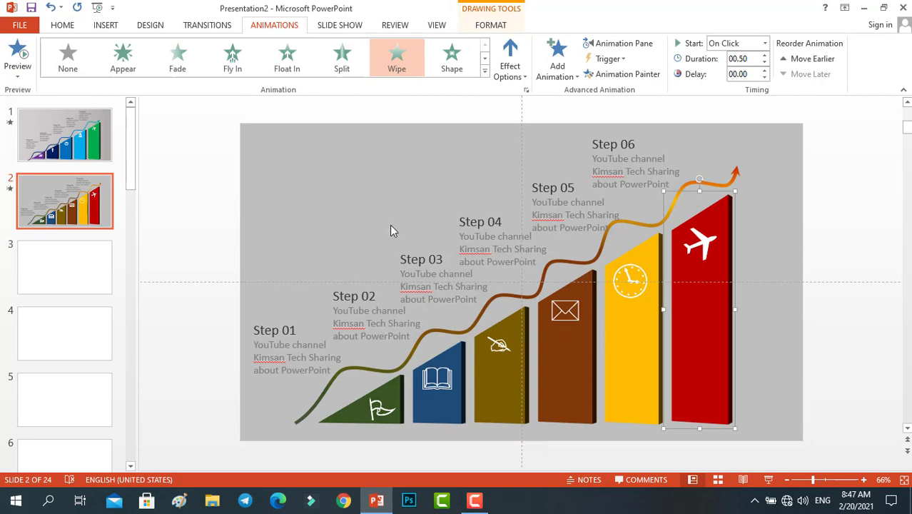
{"action": "left_click", "coordinate": [505, 298]}
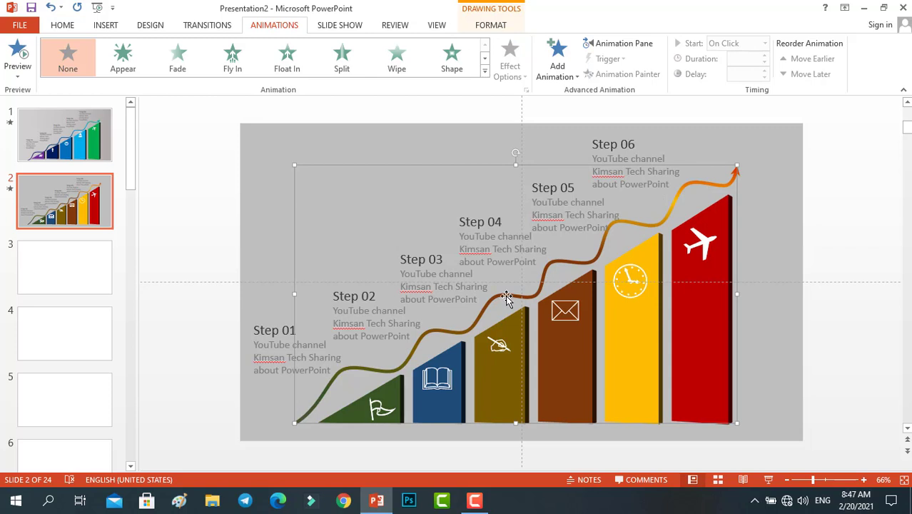
{"action": "left_click", "coordinate": [397, 57]}
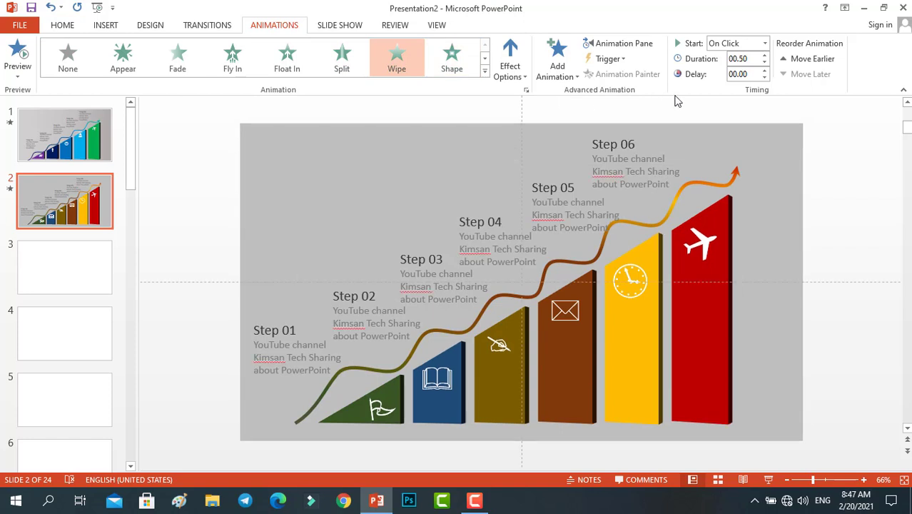
{"action": "left_click", "coordinate": [764, 42]}
{"action": "left_click", "coordinate": [744, 88]}
{"action": "left_click", "coordinate": [19, 50]}
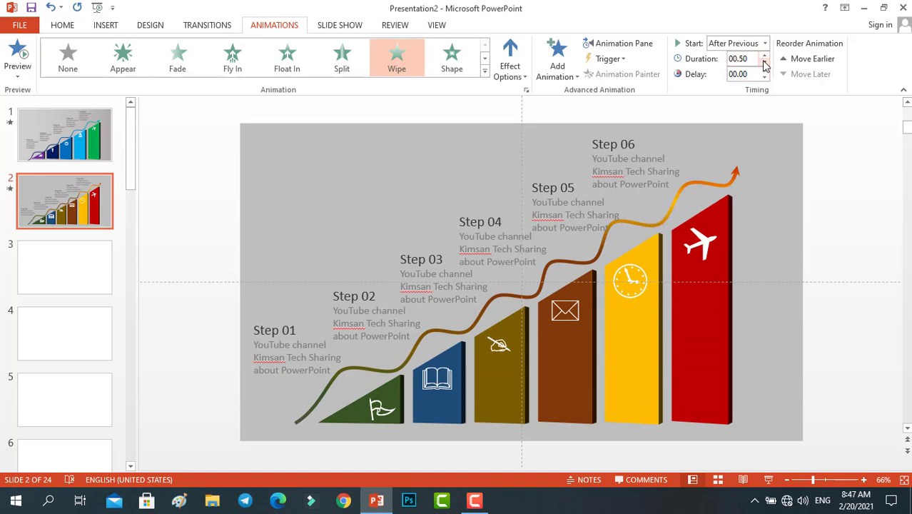
Set the arrow animation's duration to 01.00 seconds and replay the slide preview
{"action": "left_click", "coordinate": [711, 181]}
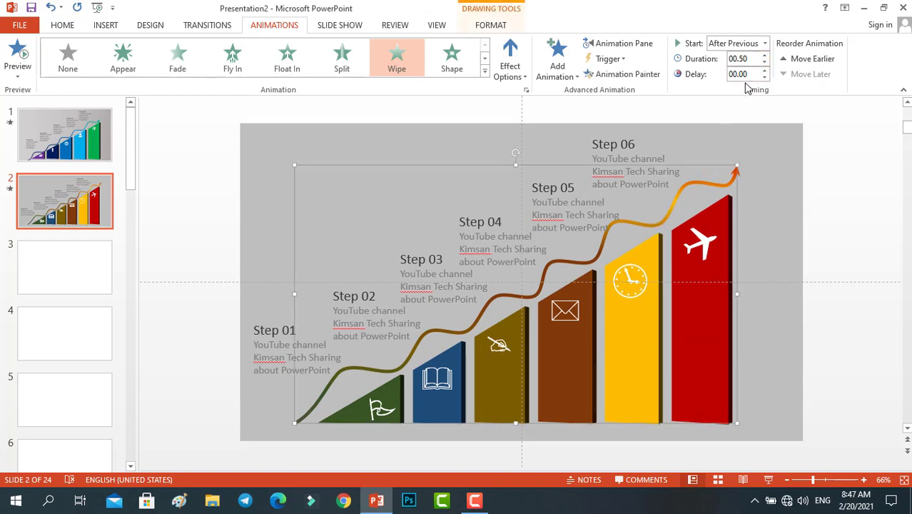
{"action": "left_click", "coordinate": [763, 55]}
{"action": "left_click", "coordinate": [25, 66]}
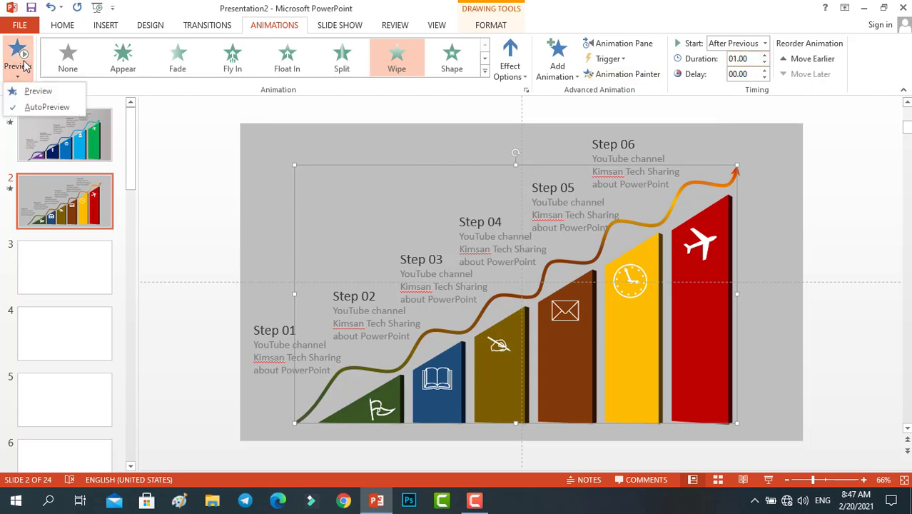
{"action": "left_click", "coordinate": [21, 58]}
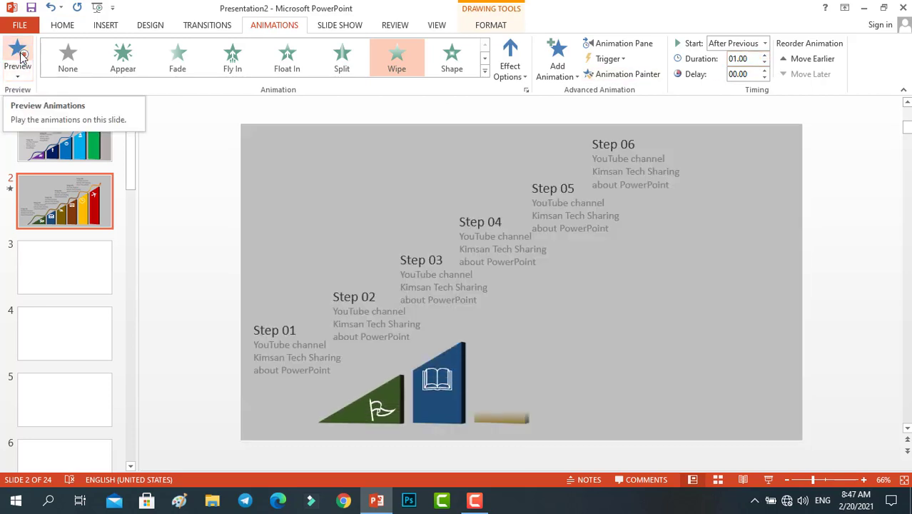
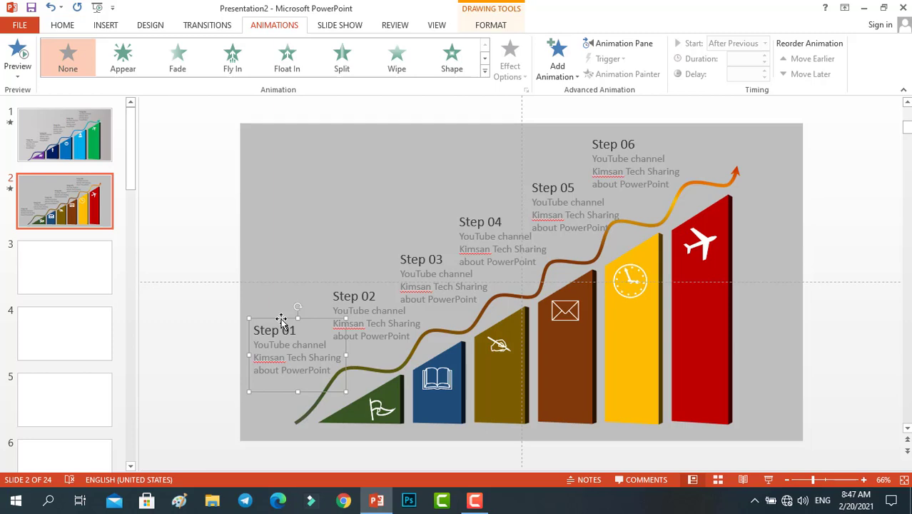
Preview slide 1's animations
{"action": "left_click", "coordinate": [100, 150]}
{"action": "left_click", "coordinate": [24, 67]}
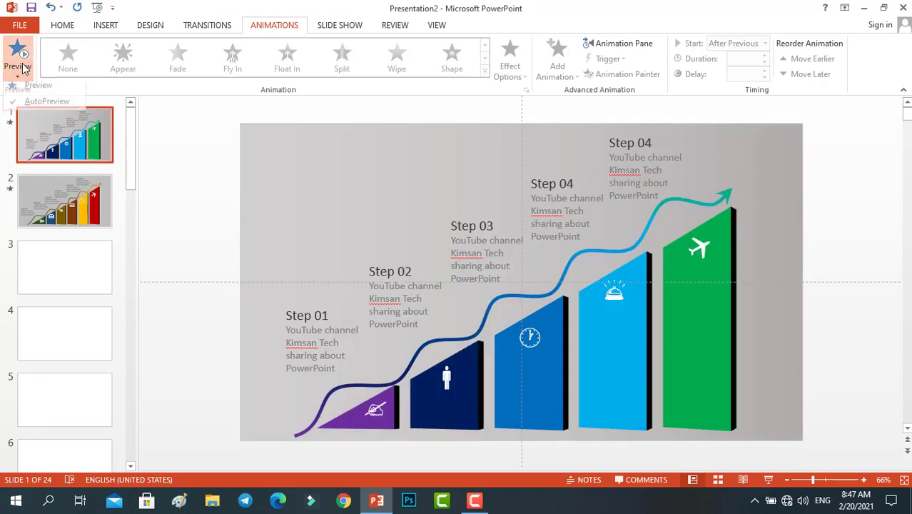
{"action": "left_click", "coordinate": [23, 62]}
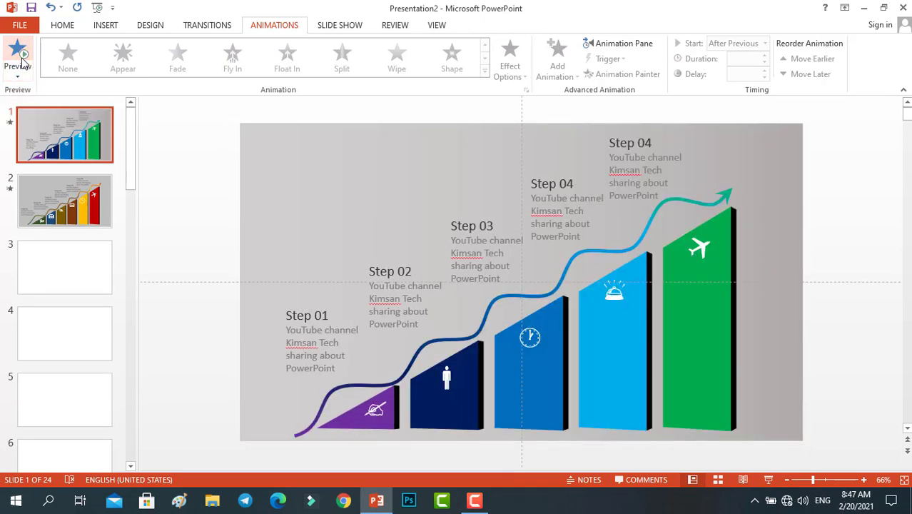
On slide 2, give the Step 01 text box a Stretch entrance effect and preview it
{"action": "left_click", "coordinate": [108, 213]}
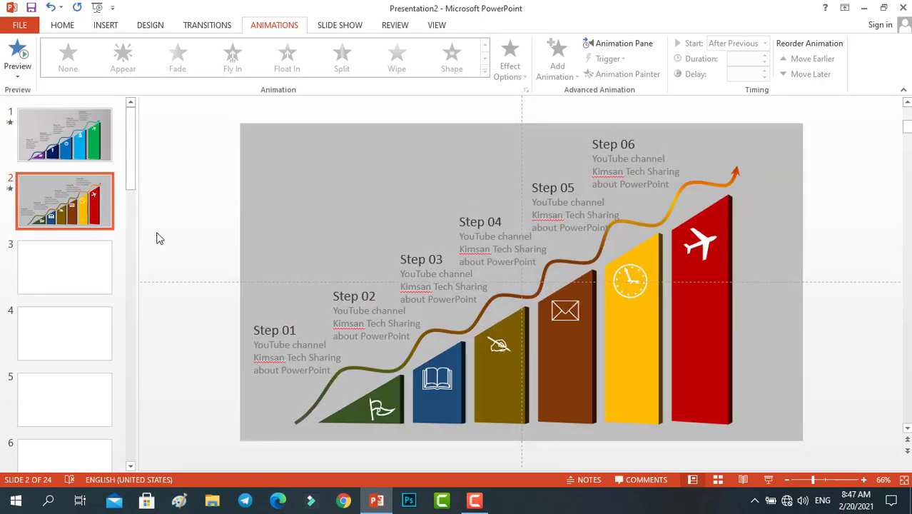
{"action": "left_click", "coordinate": [287, 323]}
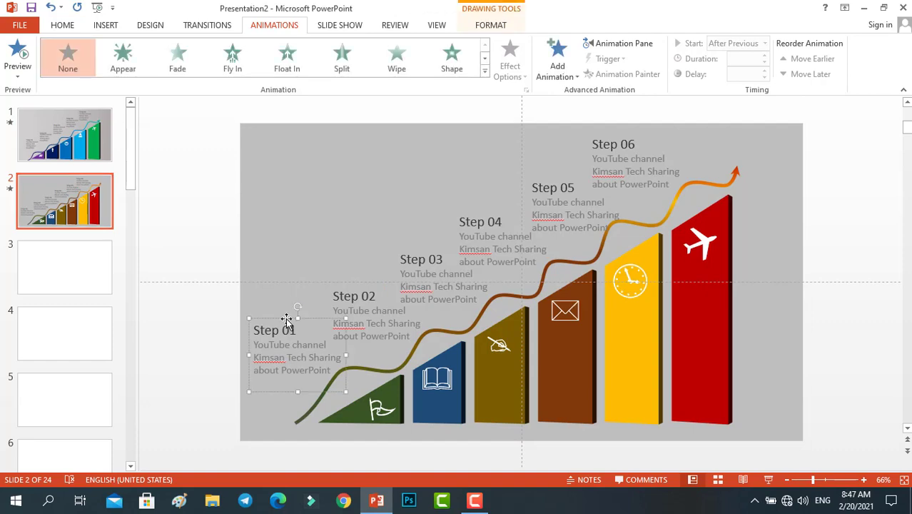
{"action": "left_click", "coordinate": [573, 78]}
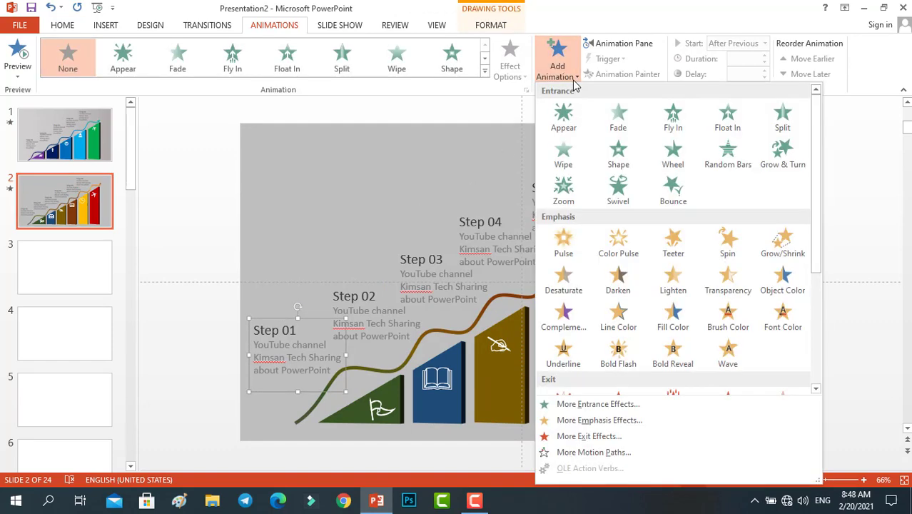
{"action": "left_click", "coordinate": [561, 405]}
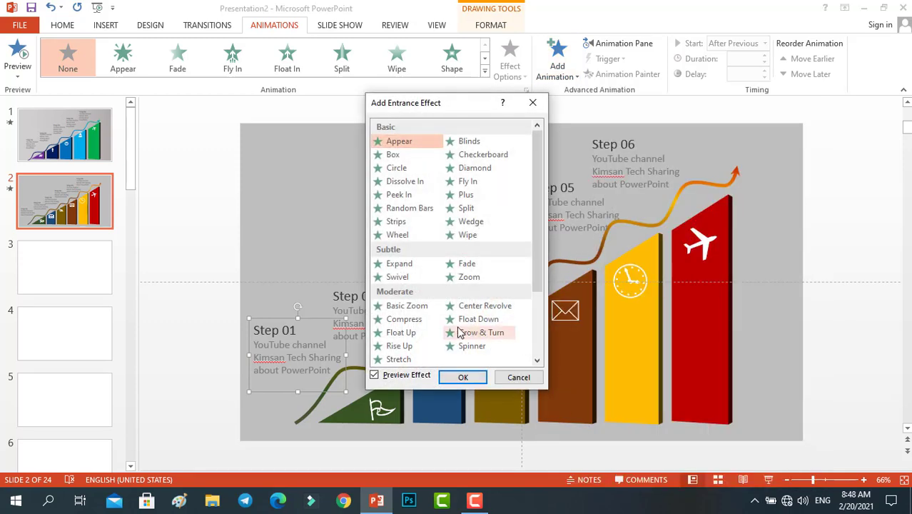
{"action": "left_click", "coordinate": [399, 360]}
{"action": "left_click", "coordinate": [462, 377]}
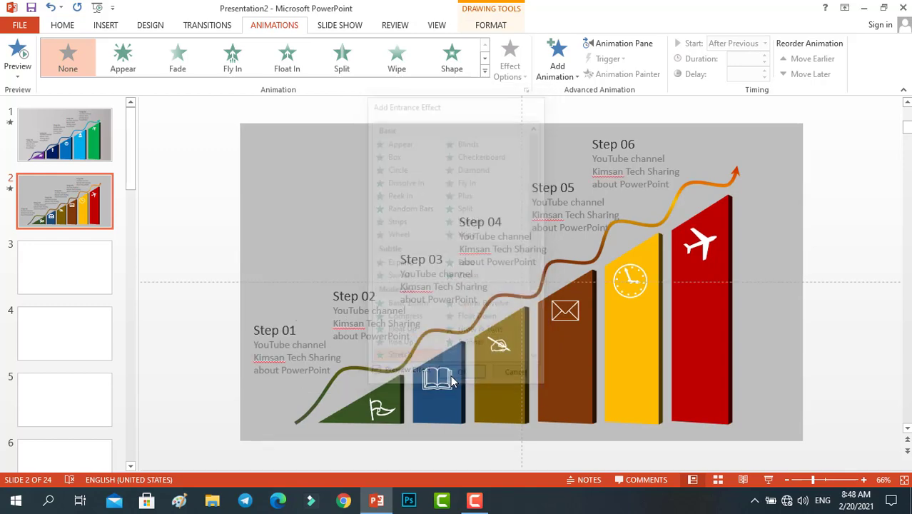
{"action": "left_click", "coordinate": [21, 54]}
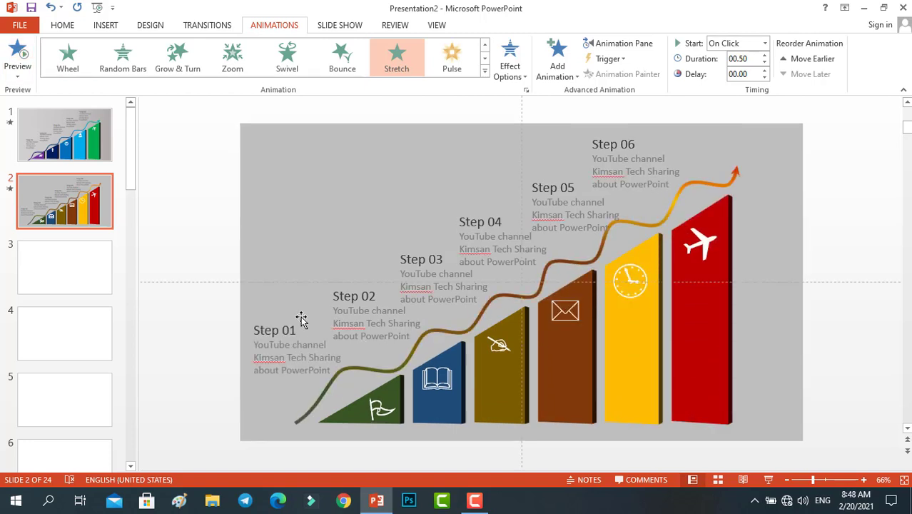
Use Animation Painter to copy Step 01's Stretch entrance onto the Step 02 and Step 03 text boxes
{"action": "left_click", "coordinate": [301, 319]}
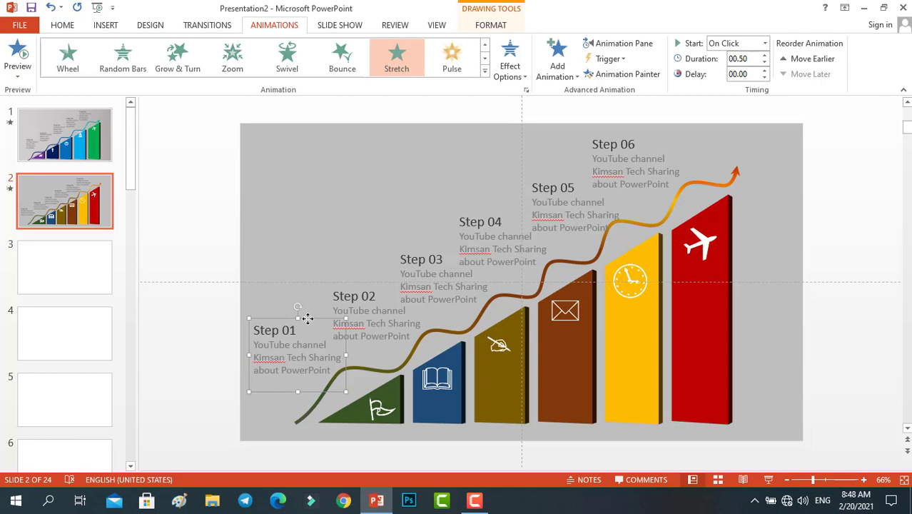
{"action": "left_click", "coordinate": [617, 74]}
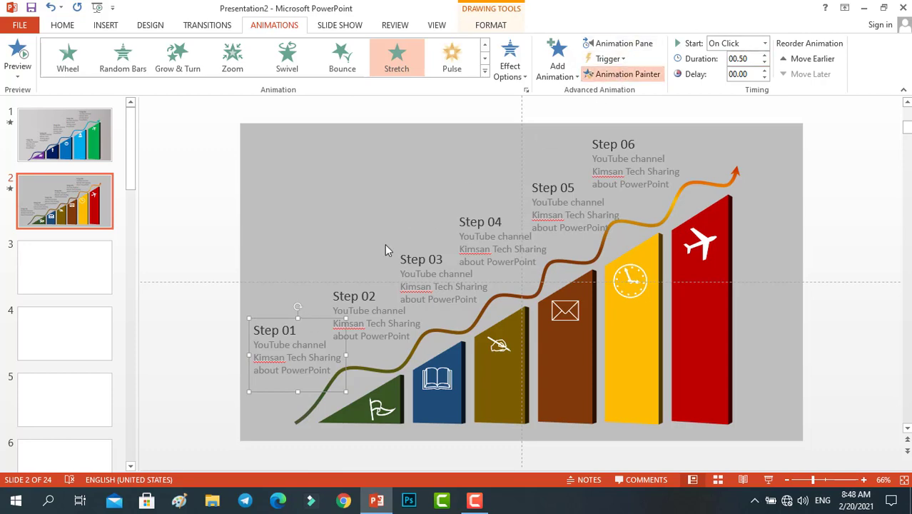
{"action": "left_click", "coordinate": [354, 302]}
{"action": "left_click", "coordinate": [594, 74]}
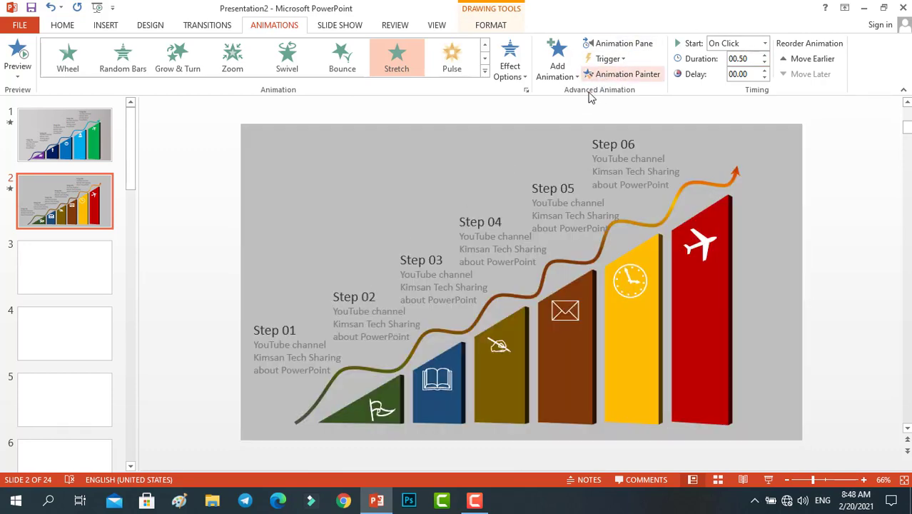
{"action": "left_click", "coordinate": [421, 258]}
{"action": "left_click", "coordinate": [265, 330]}
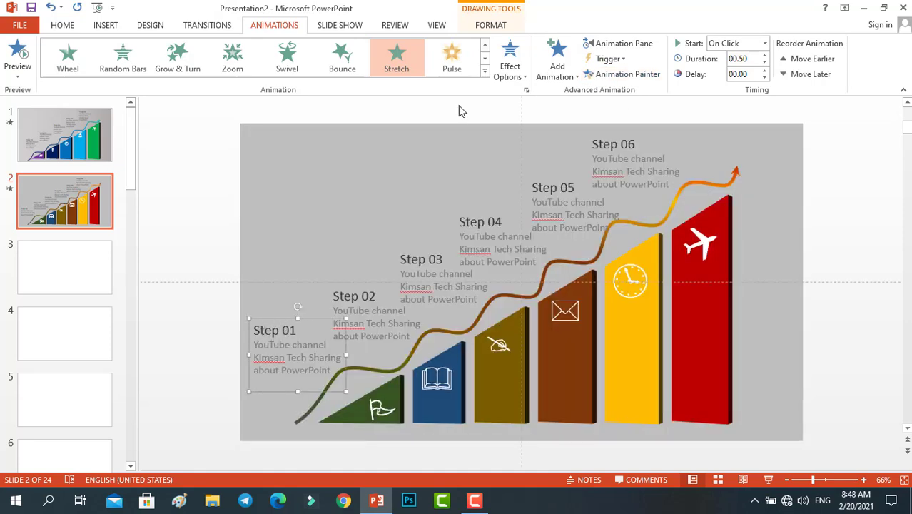
{"action": "left_click", "coordinate": [524, 77]}
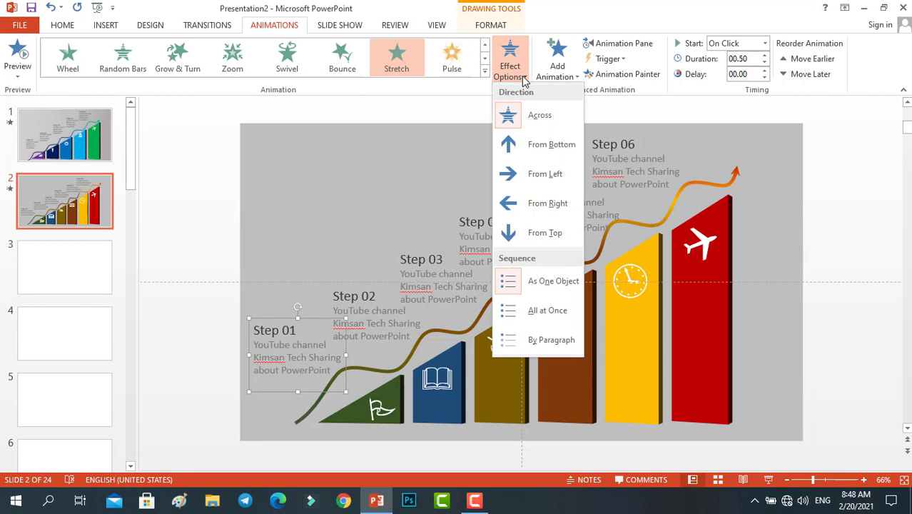
Set the Stretch direction to From Bottom for the Step 01, Step 02 and Step 03 text boxes
{"action": "left_click", "coordinate": [537, 145]}
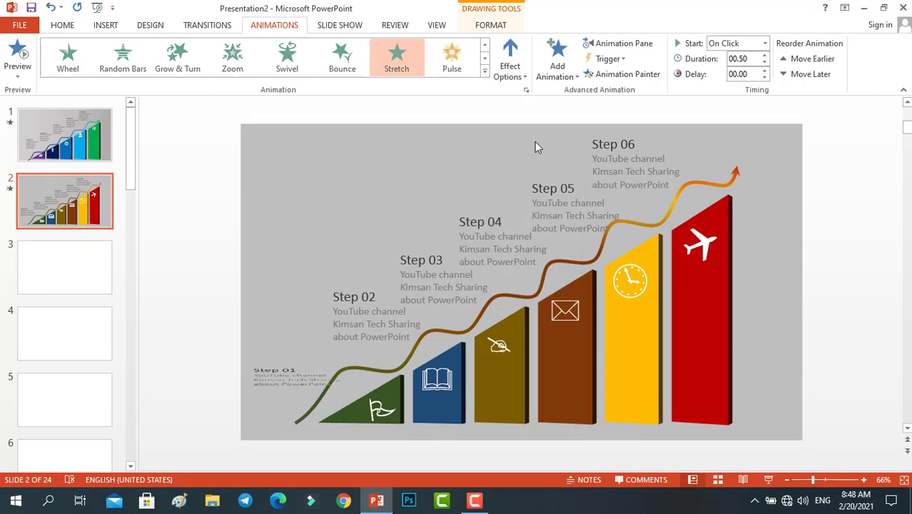
{"action": "left_click", "coordinate": [356, 292]}
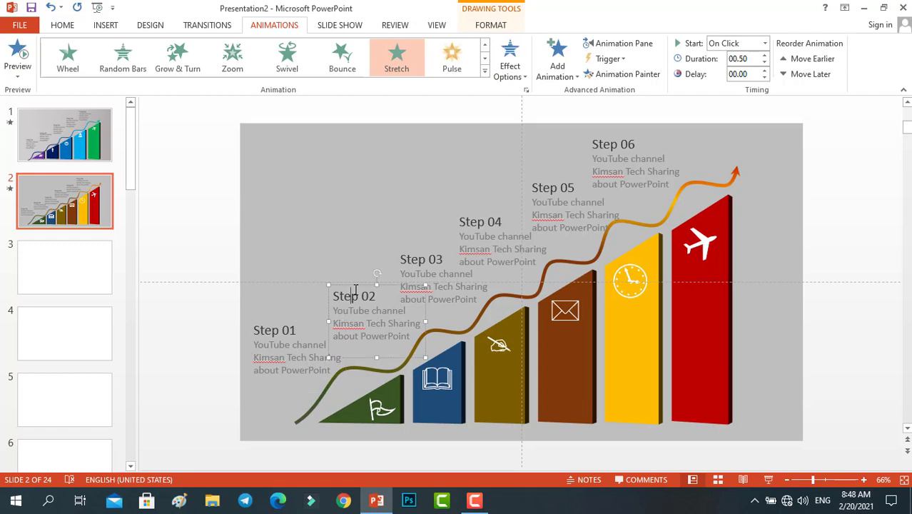
{"action": "left_click", "coordinate": [512, 70]}
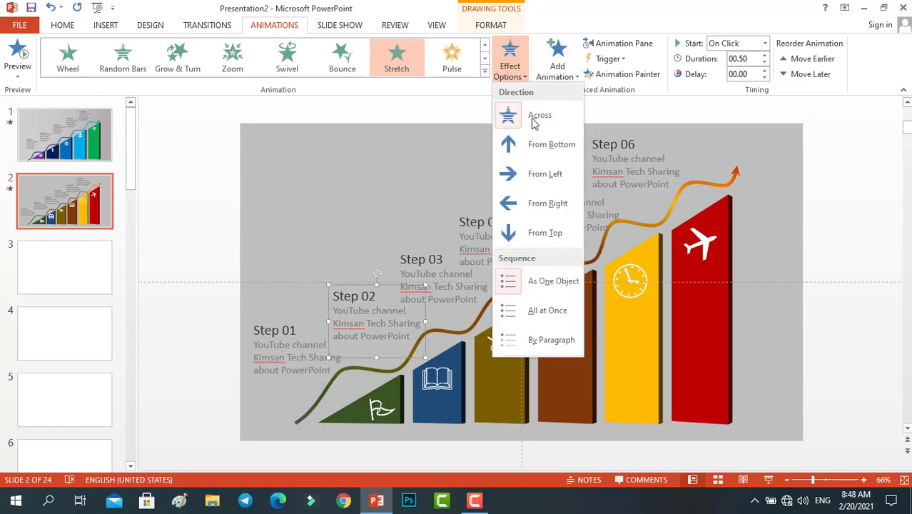
{"action": "left_click", "coordinate": [538, 144]}
{"action": "left_click", "coordinate": [437, 257]}
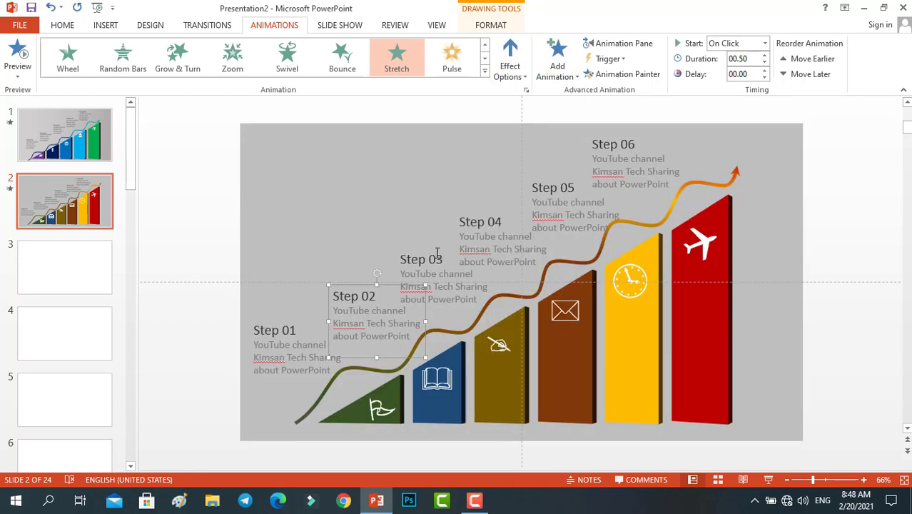
{"action": "left_click", "coordinate": [511, 69]}
{"action": "left_click", "coordinate": [535, 143]}
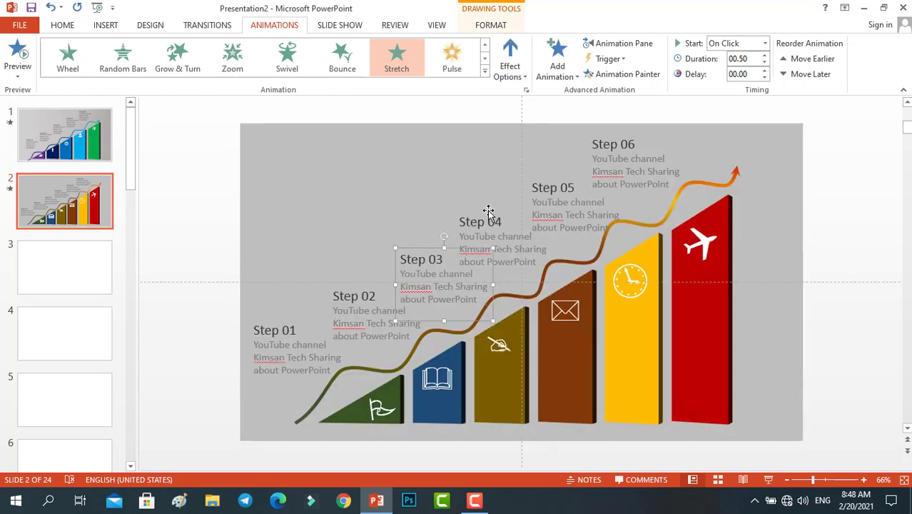
Set the Stretch direction to From Bottom for the Step 04, Step 05 and Step 06 text boxes
{"action": "left_click", "coordinate": [487, 210]}
{"action": "left_click", "coordinate": [521, 84]}
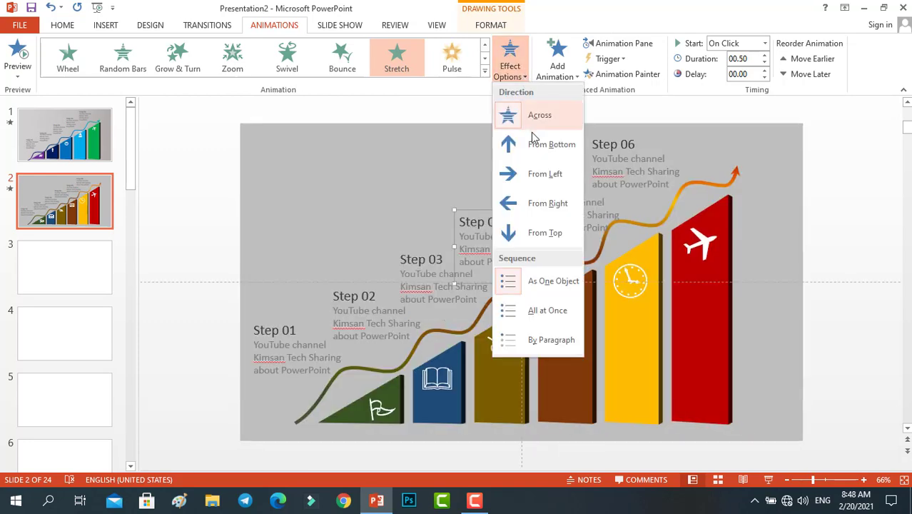
{"action": "left_click", "coordinate": [534, 146]}
{"action": "left_click", "coordinate": [548, 180]}
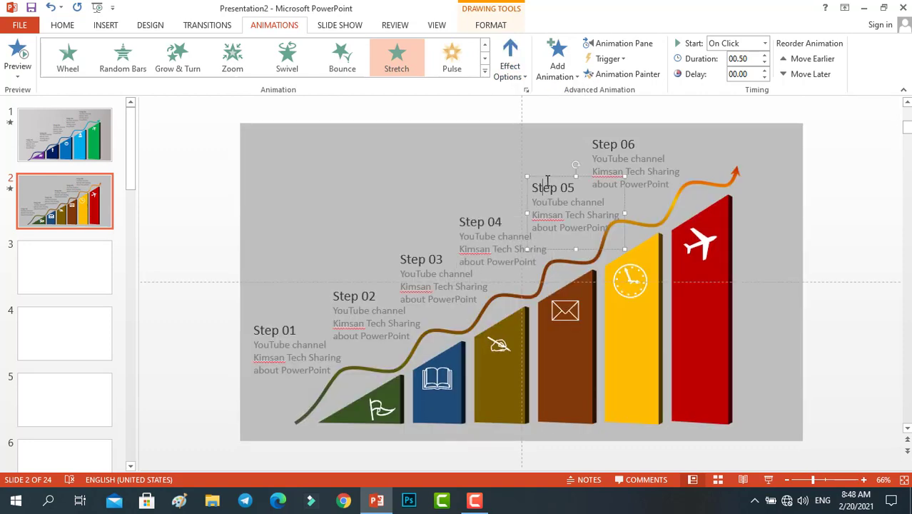
{"action": "left_click", "coordinate": [511, 71]}
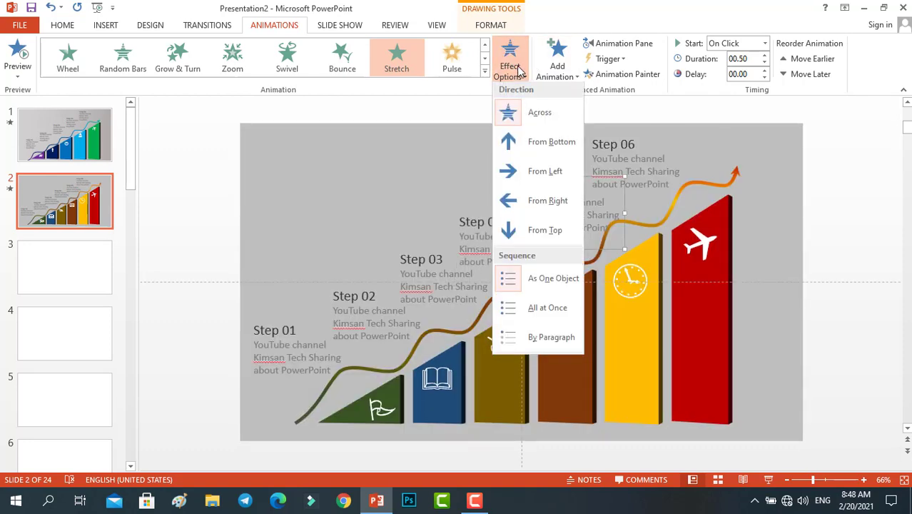
{"action": "left_click", "coordinate": [545, 145]}
{"action": "left_click", "coordinate": [608, 140]}
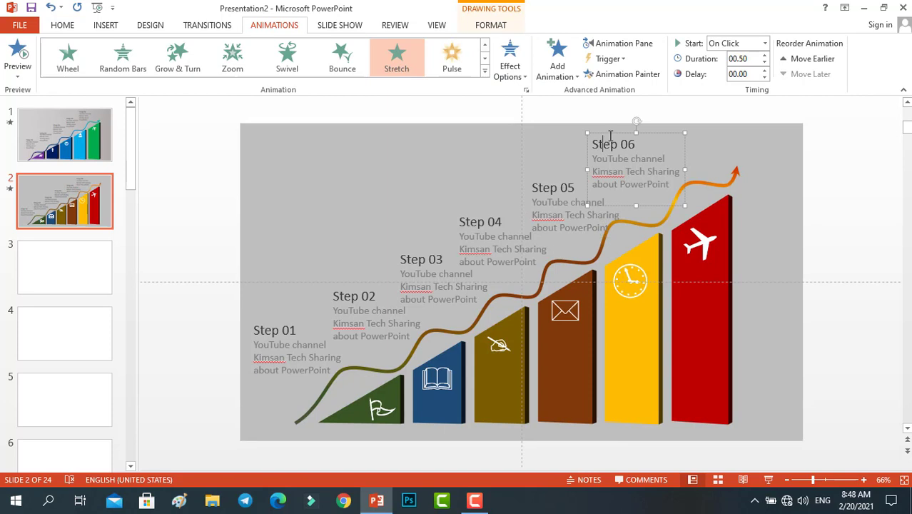
{"action": "left_click", "coordinate": [513, 71]}
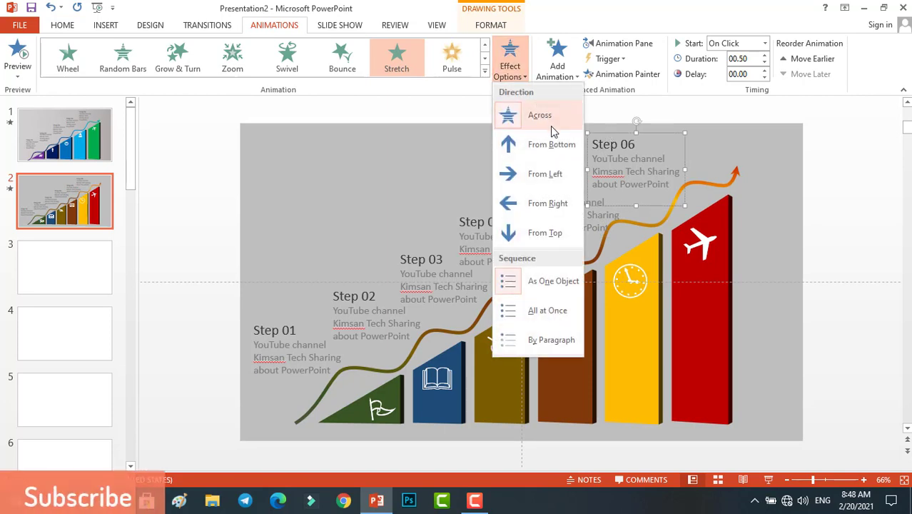
{"action": "left_click", "coordinate": [544, 145]}
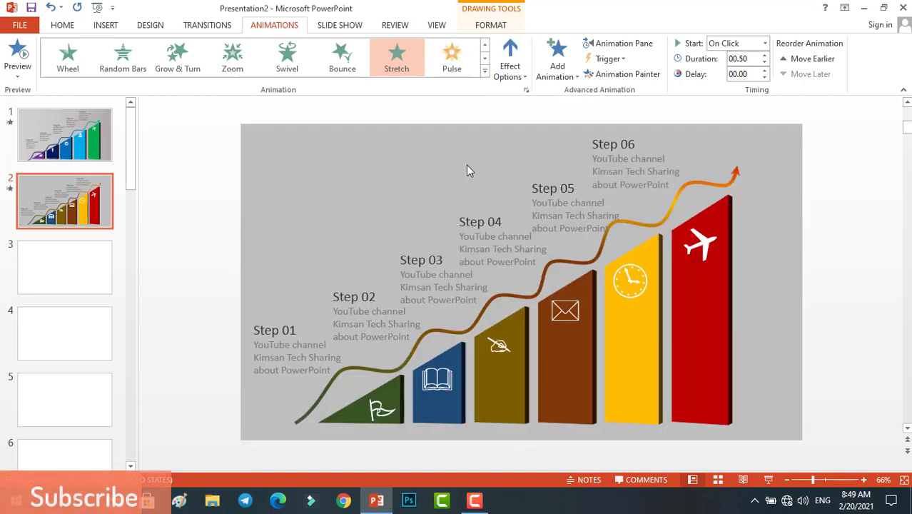
Preview the step animations, then nudge the Step 05 text box slightly up and left
{"action": "left_click", "coordinate": [17, 53]}
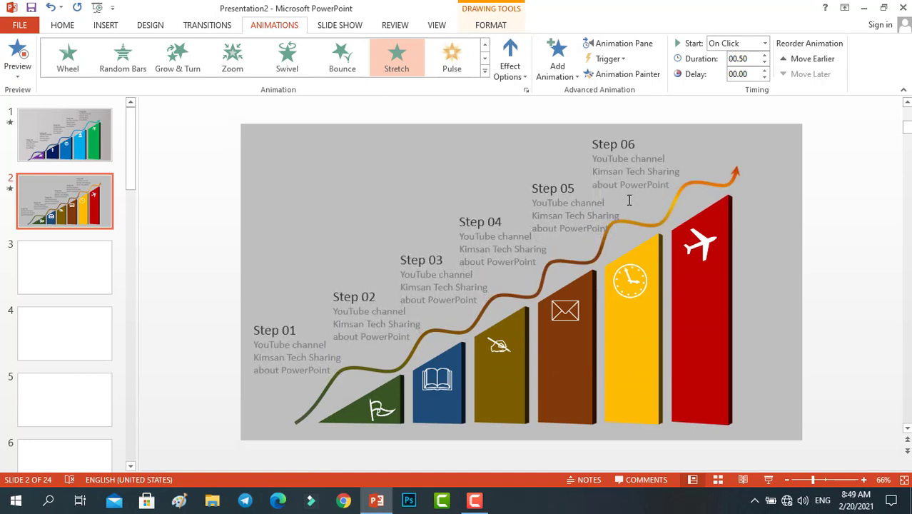
{"action": "left_click", "coordinate": [629, 201]}
{"action": "left_click", "coordinate": [545, 187]}
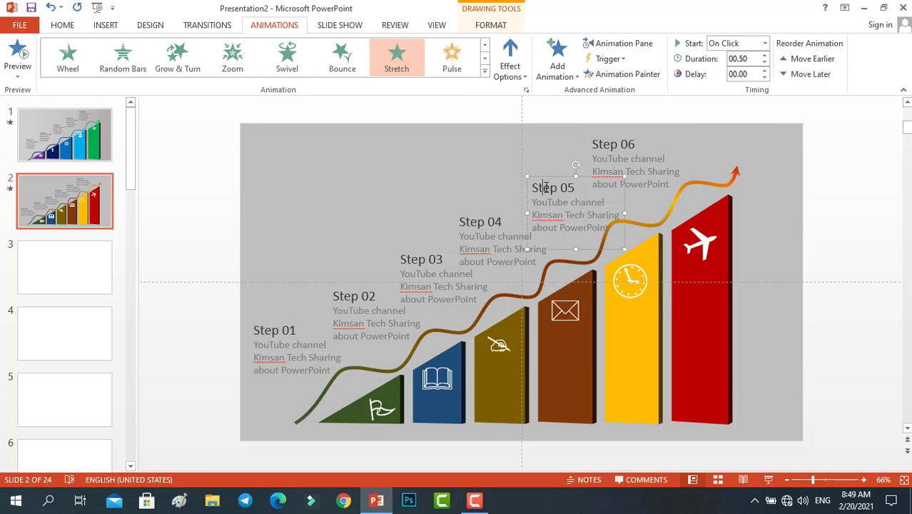
{"action": "left_click_drag", "start_coordinate": [546, 179], "coordinate": [537, 177]}
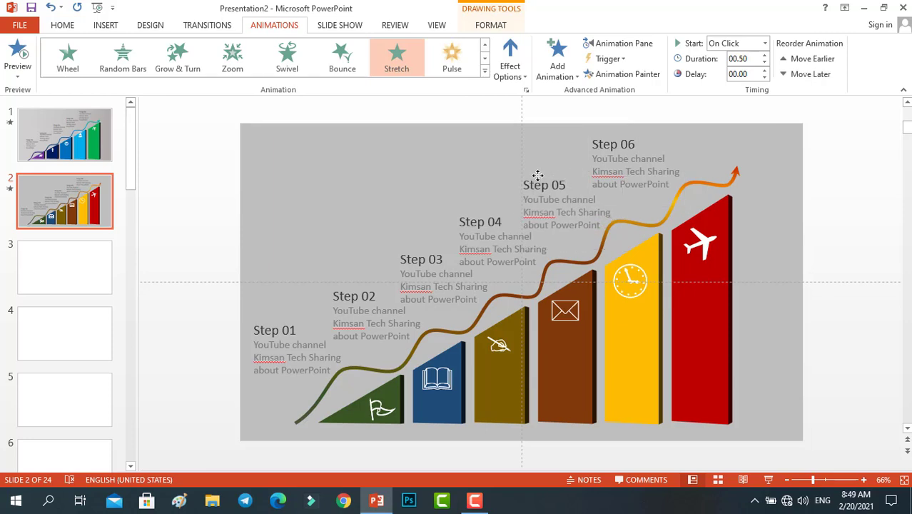
Select the Step 04 text box, then switch to slide 1
{"action": "left_click_drag", "start_coordinate": [477, 208], "coordinate": [476, 209]}
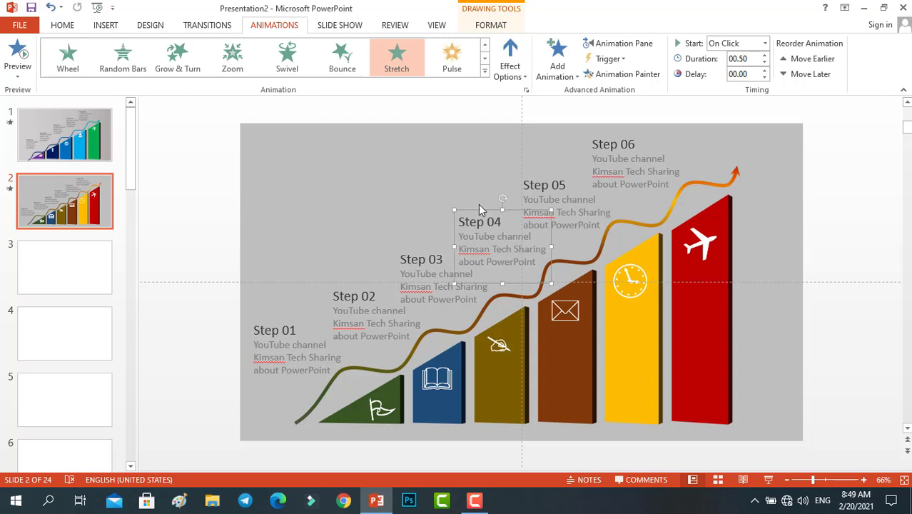
{"action": "left_click", "coordinate": [443, 191]}
{"action": "left_click", "coordinate": [93, 143]}
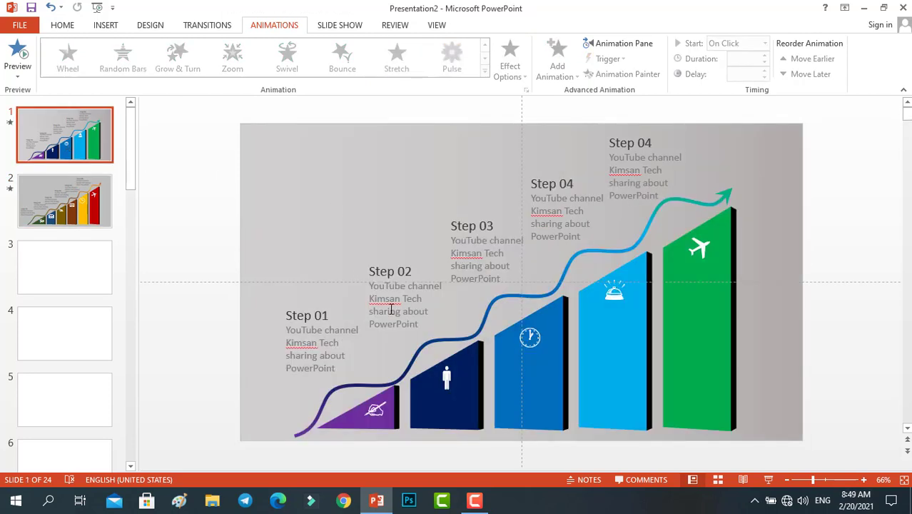
Play slide 1's animation preview, then return to the six-step slide 2
{"action": "left_click", "coordinate": [20, 51]}
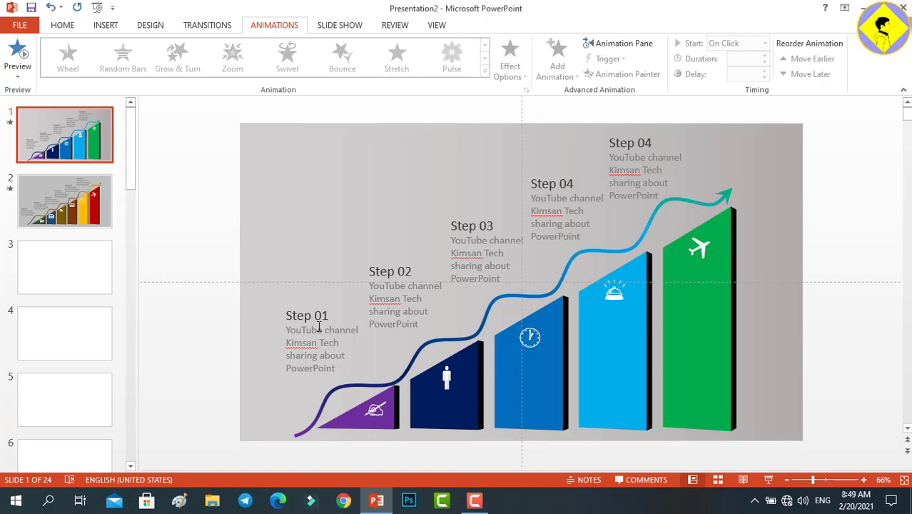
{"action": "left_click", "coordinate": [97, 205]}
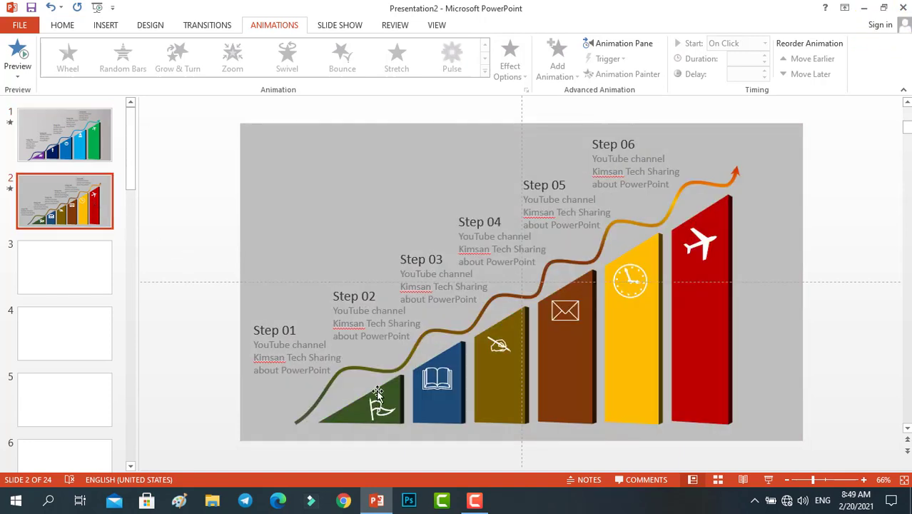
In the Animation Pane, move TextBox 47 below Group 39 and TextBox 48 below Group 40
{"action": "left_click", "coordinate": [598, 44]}
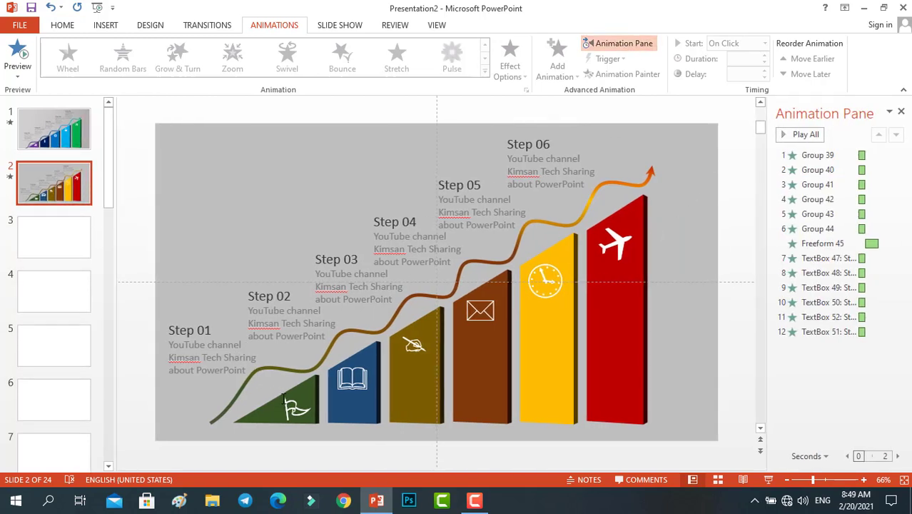
{"action": "left_click", "coordinate": [283, 398]}
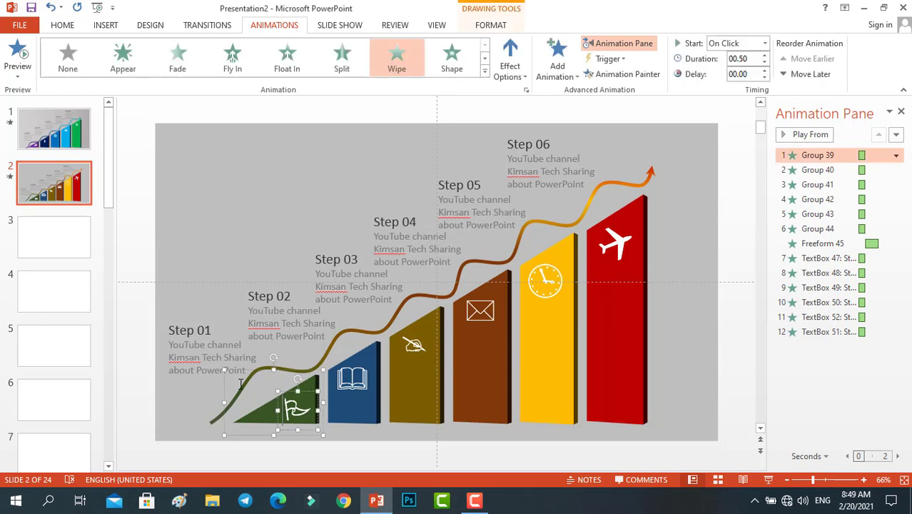
{"action": "left_click", "coordinate": [204, 348]}
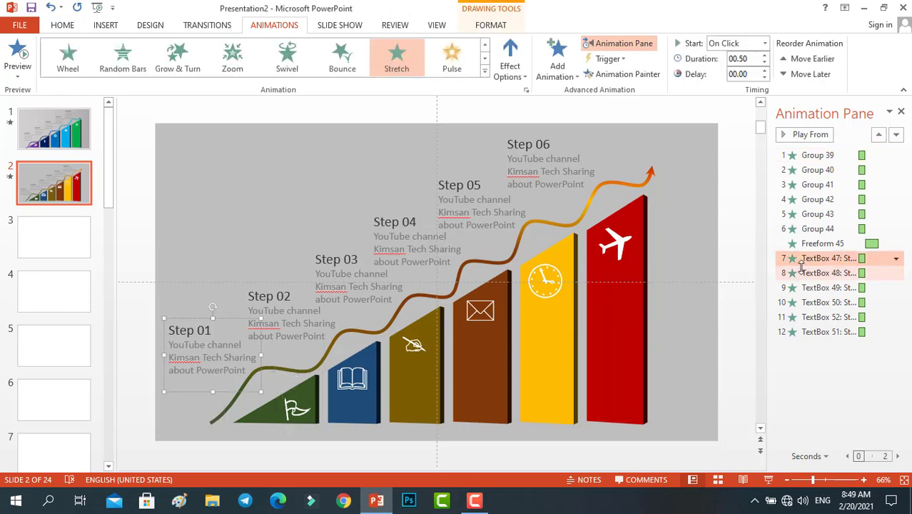
{"action": "left_click_drag", "start_coordinate": [814, 259], "coordinate": [826, 173]}
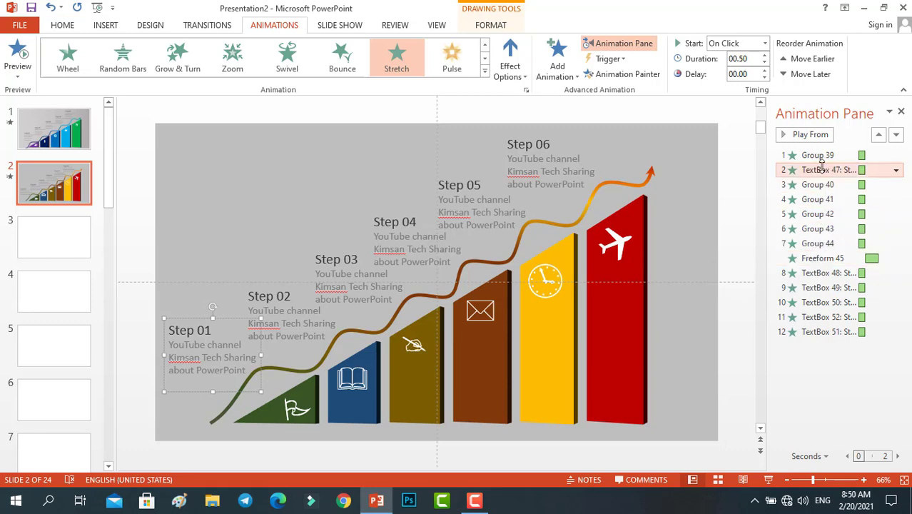
{"action": "left_click", "coordinate": [813, 273]}
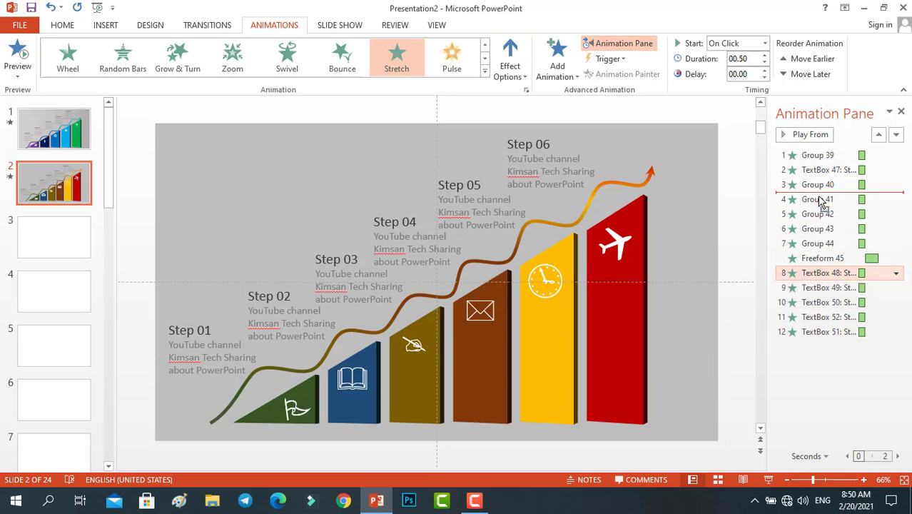
{"action": "left_click_drag", "start_coordinate": [815, 246], "coordinate": [820, 199]}
Move TextBoxes 49, 50, 52 and 51 below Groups 41–44, then preview the sequence
{"action": "left_click_drag", "start_coordinate": [813, 288], "coordinate": [821, 231]}
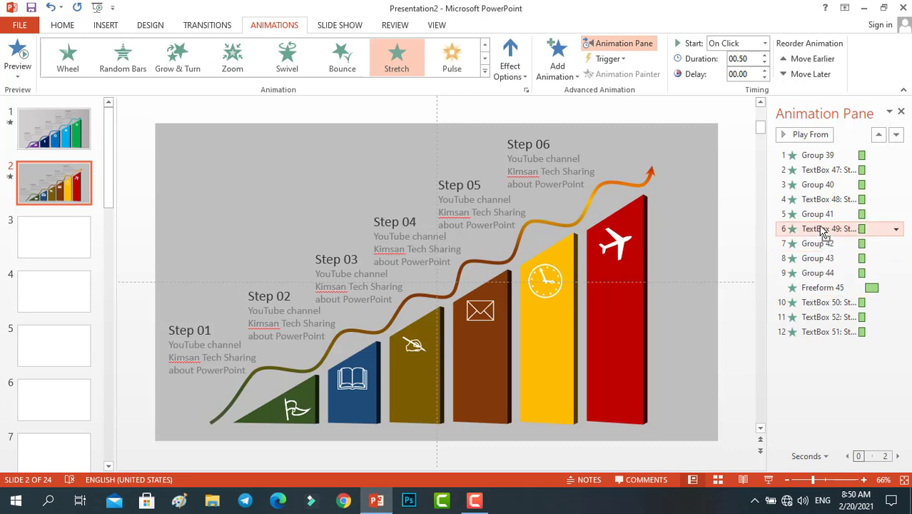
{"action": "left_click", "coordinate": [820, 303]}
{"action": "left_click_drag", "start_coordinate": [824, 298], "coordinate": [822, 252]}
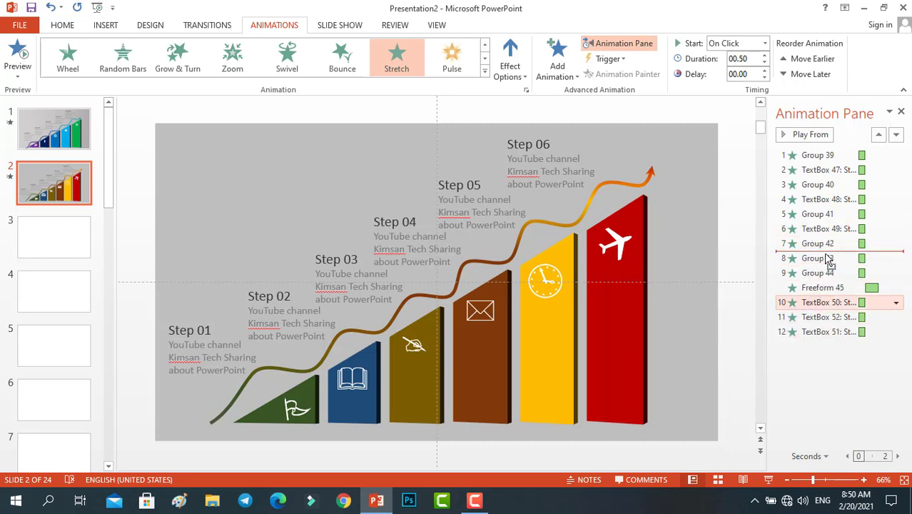
{"action": "left_click_drag", "start_coordinate": [814, 320], "coordinate": [826, 286]}
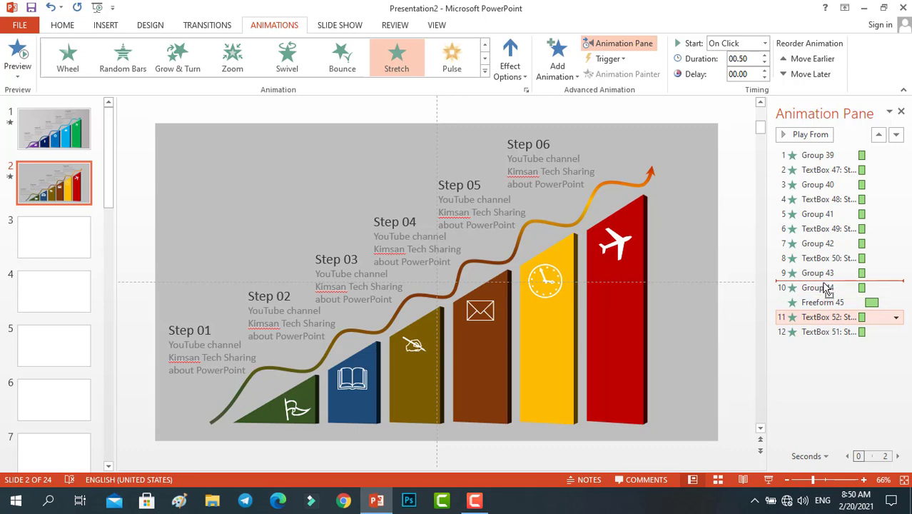
{"action": "left_click_drag", "start_coordinate": [814, 330], "coordinate": [819, 314]}
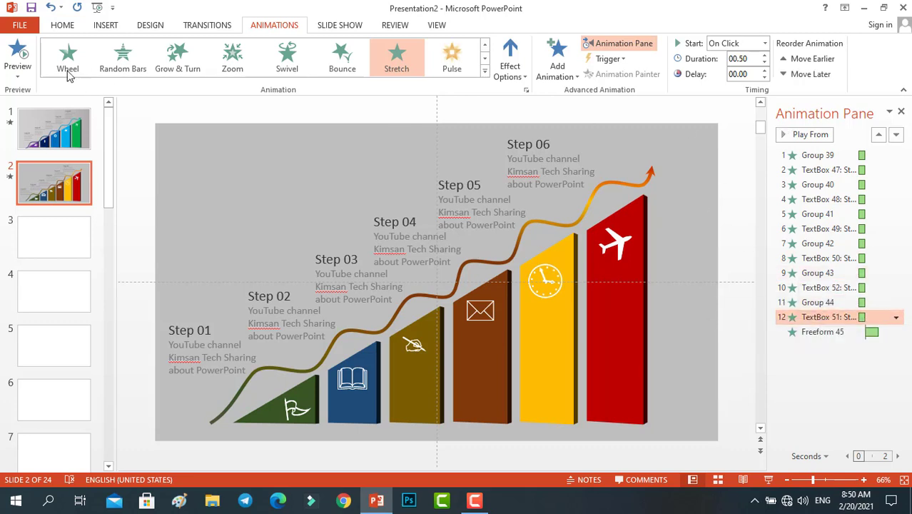
{"action": "left_click", "coordinate": [18, 51]}
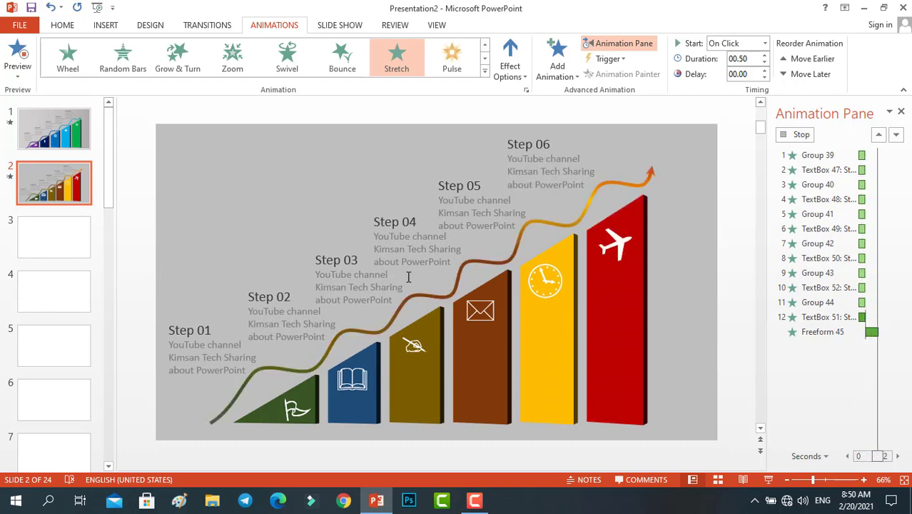
Close the Animation Pane and run a slide show to check the bar-then-label order
{"action": "left_click", "coordinate": [901, 112]}
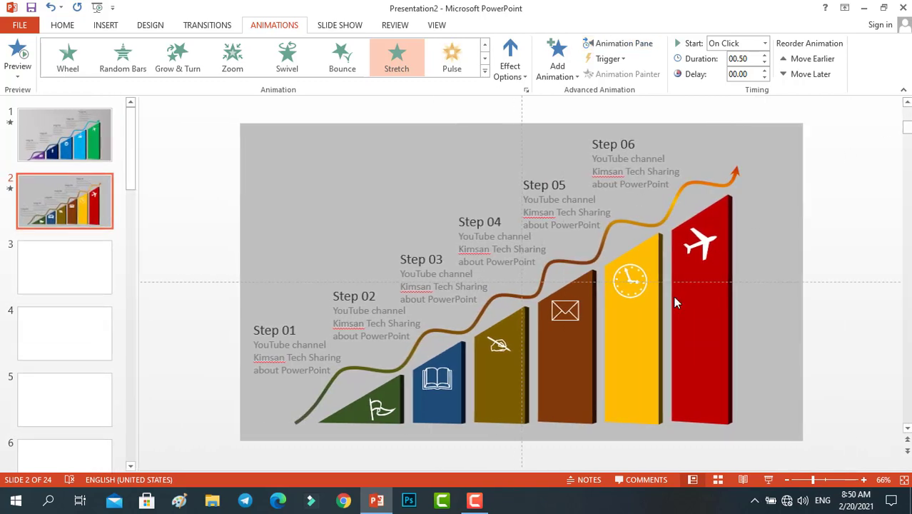
{"action": "left_click", "coordinate": [768, 479]}
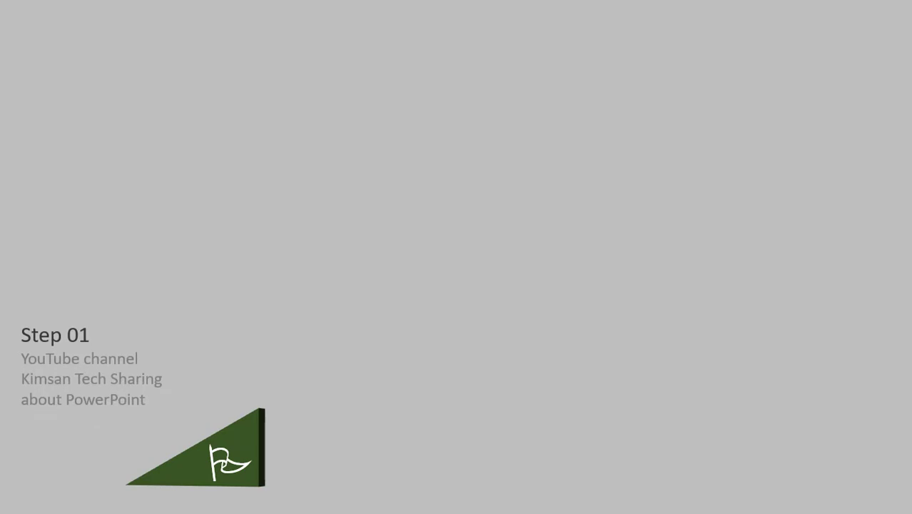
{"action": "key", "text": "Escape"}
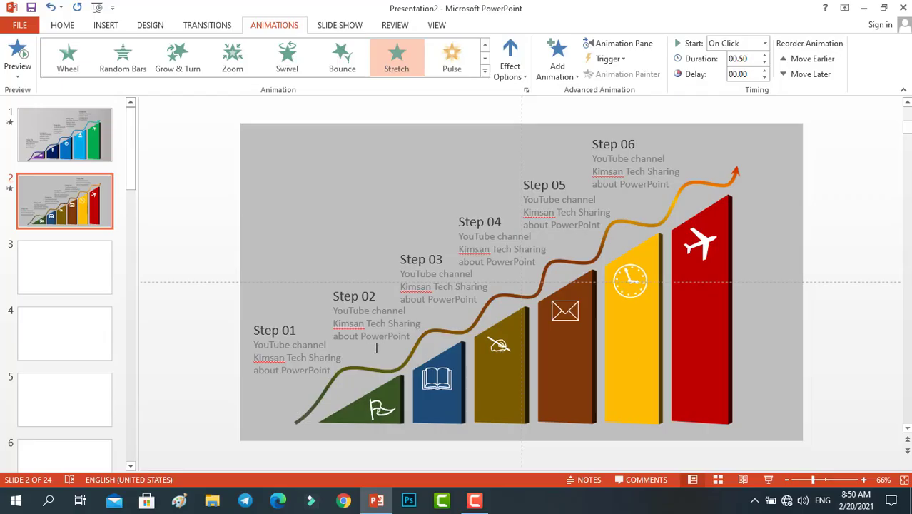
{"action": "left_click", "coordinate": [328, 357]}
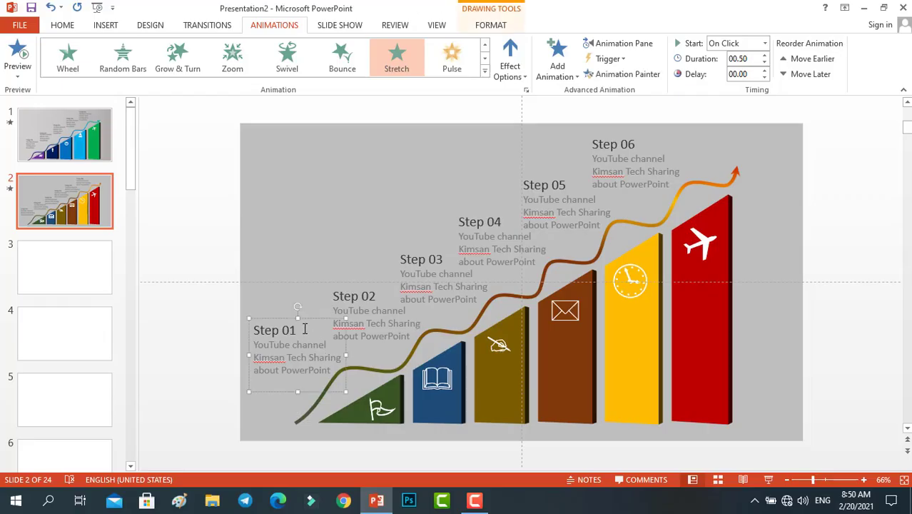
Preview slide 2's animations again, then reselect the Step 01 text box
{"action": "left_click", "coordinate": [311, 277]}
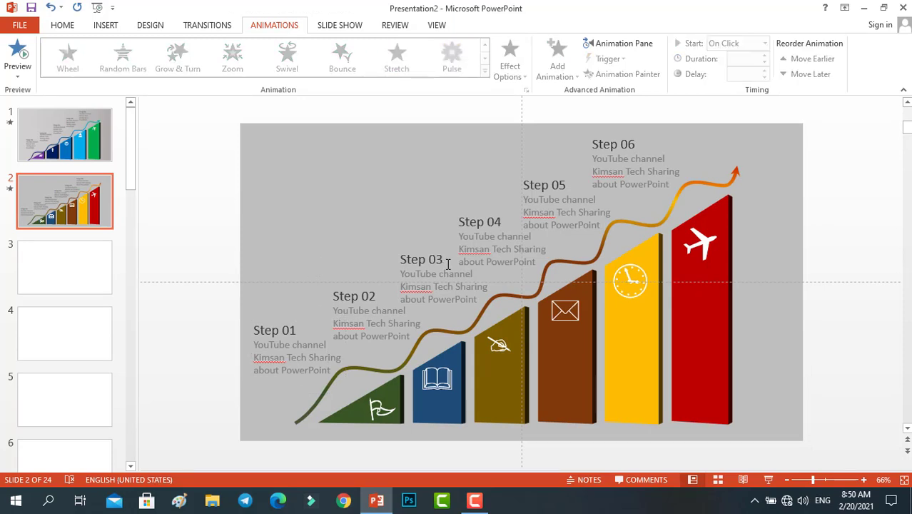
{"action": "left_click", "coordinate": [23, 55]}
{"action": "left_click", "coordinate": [306, 341]}
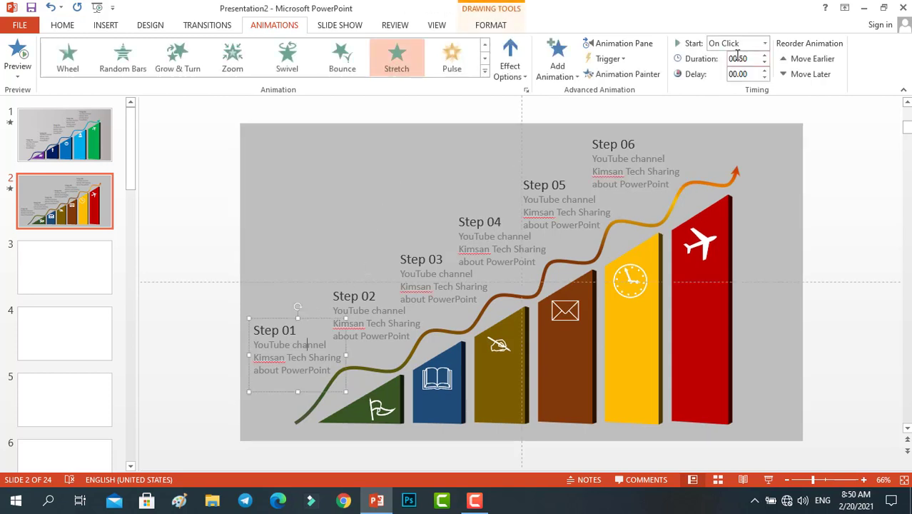
{"action": "left_click", "coordinate": [357, 292]}
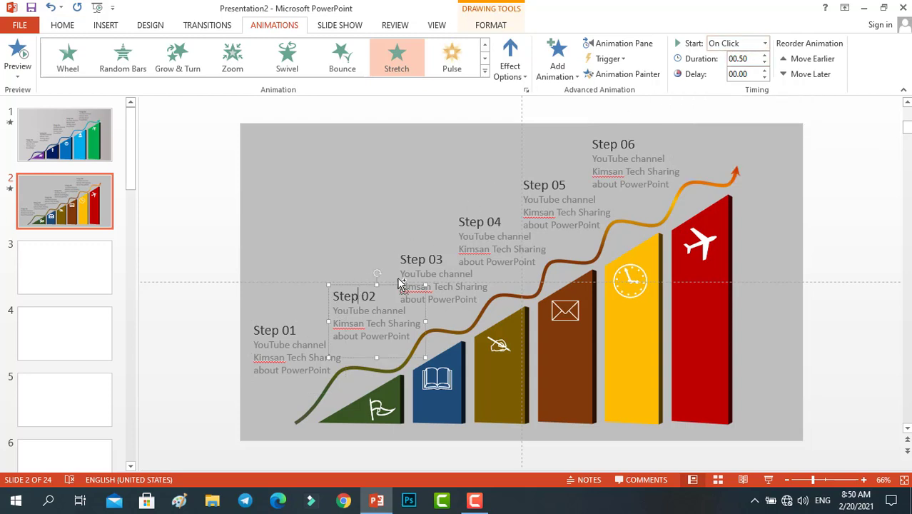
{"action": "left_click", "coordinate": [270, 321]}
{"action": "left_click", "coordinate": [372, 306]}
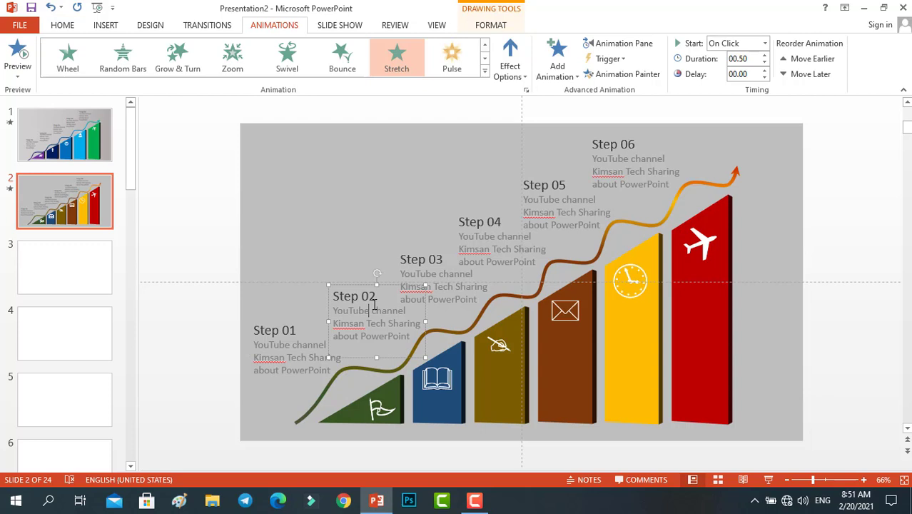
{"action": "left_click", "coordinate": [295, 328]}
{"action": "left_click", "coordinate": [351, 307]}
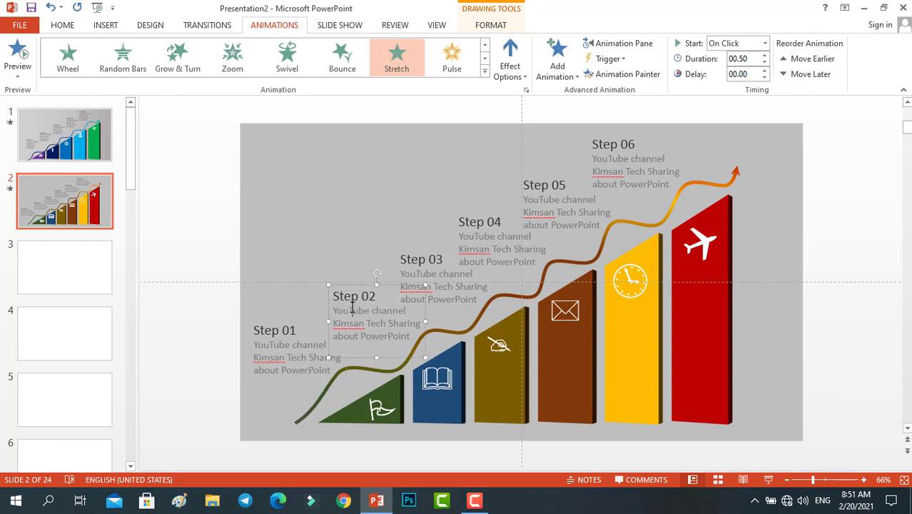
{"action": "left_click", "coordinate": [303, 323]}
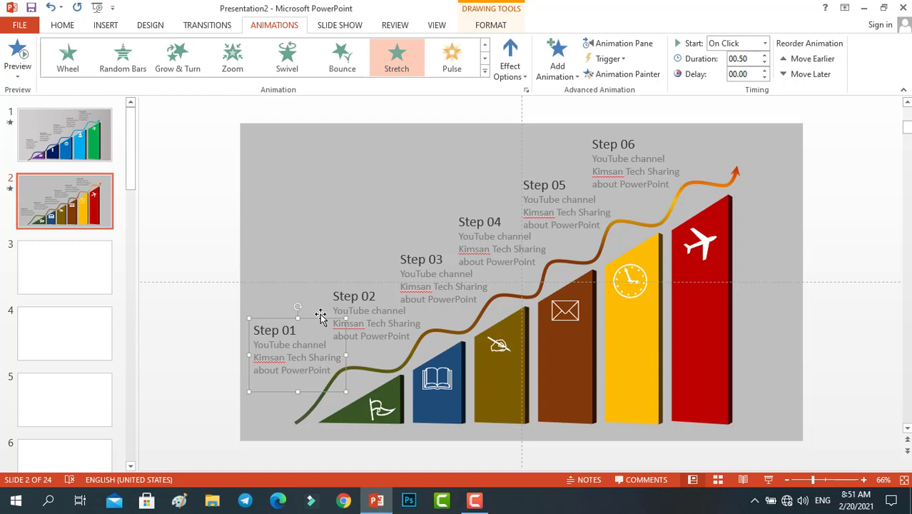
Select the Step 01–06 text boxes together and set their animation Start to After Previous
{"action": "left_click", "coordinate": [355, 306], "text": "shift"}
{"action": "left_click", "coordinate": [437, 274], "text": "shift"}
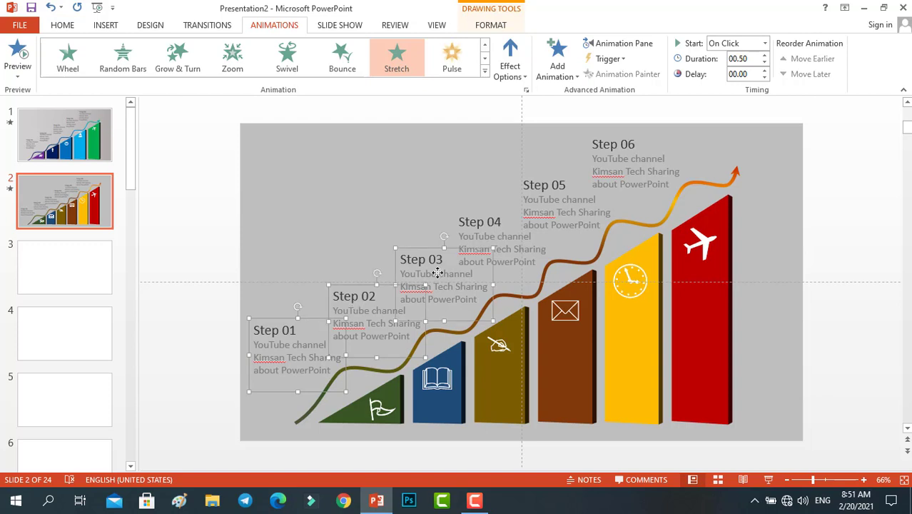
{"action": "left_click", "coordinate": [506, 220], "text": "shift"}
{"action": "left_click", "coordinate": [557, 182], "text": "shift"}
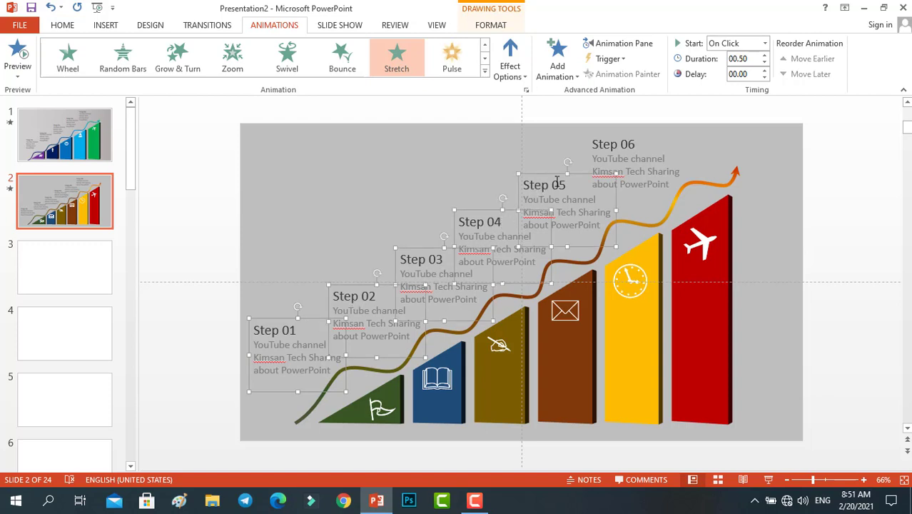
{"action": "left_click", "coordinate": [620, 145], "text": "shift"}
{"action": "left_click", "coordinate": [764, 43]}
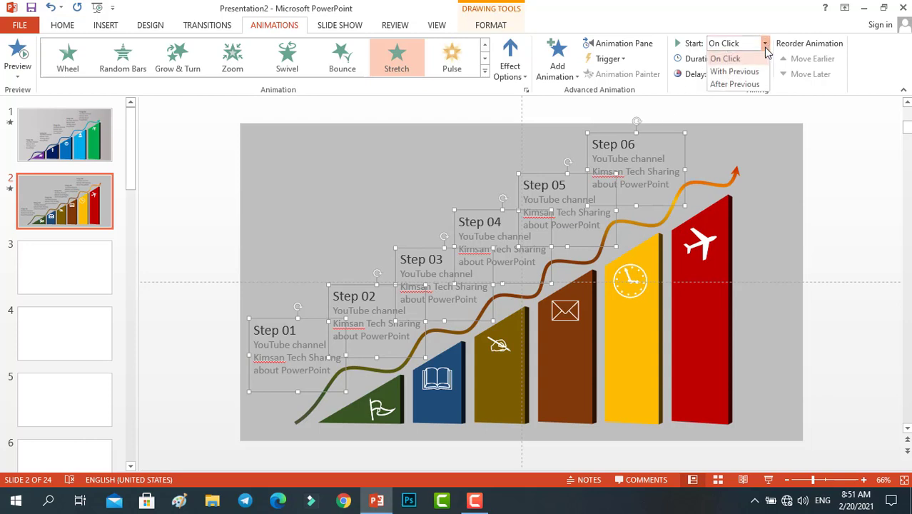
{"action": "left_click", "coordinate": [732, 85]}
{"action": "left_click", "coordinate": [699, 139]}
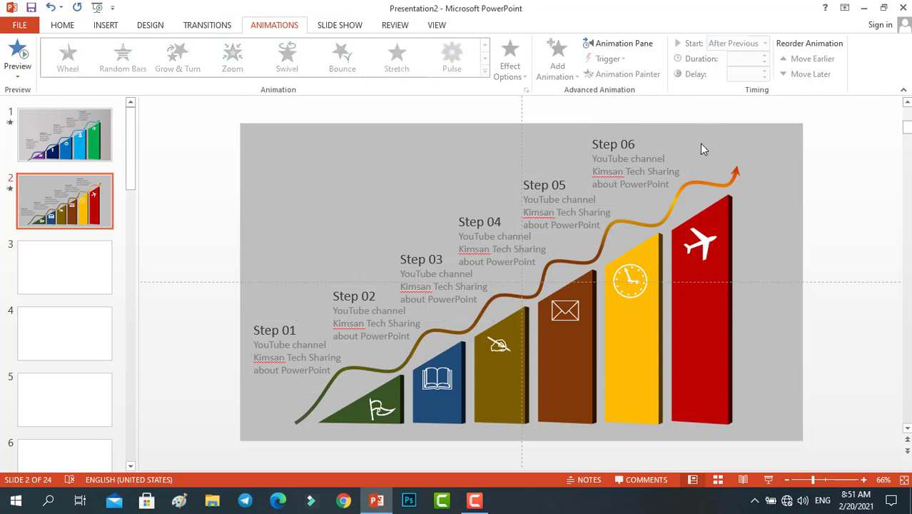
{"action": "left_click", "coordinate": [769, 479]}
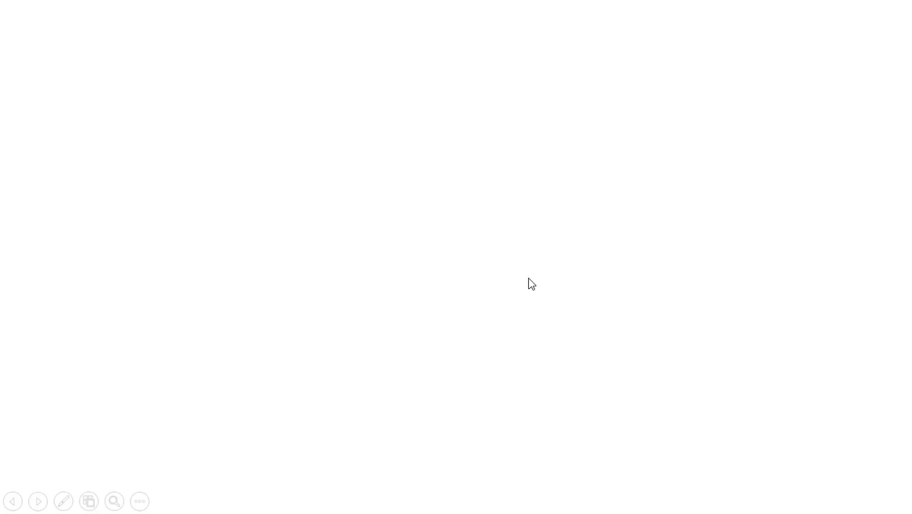
{"action": "key", "text": "Escape"}
{"action": "left_click", "coordinate": [87, 218]}
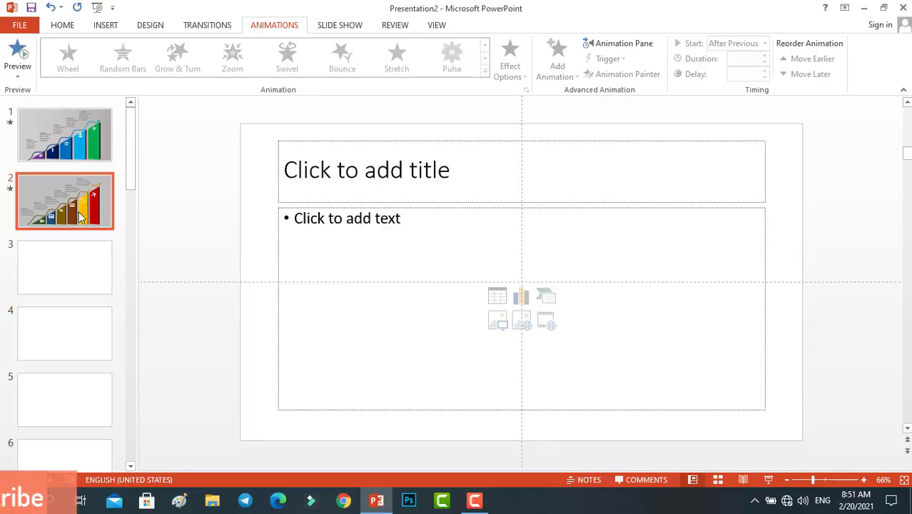
{"action": "left_click", "coordinate": [18, 49]}
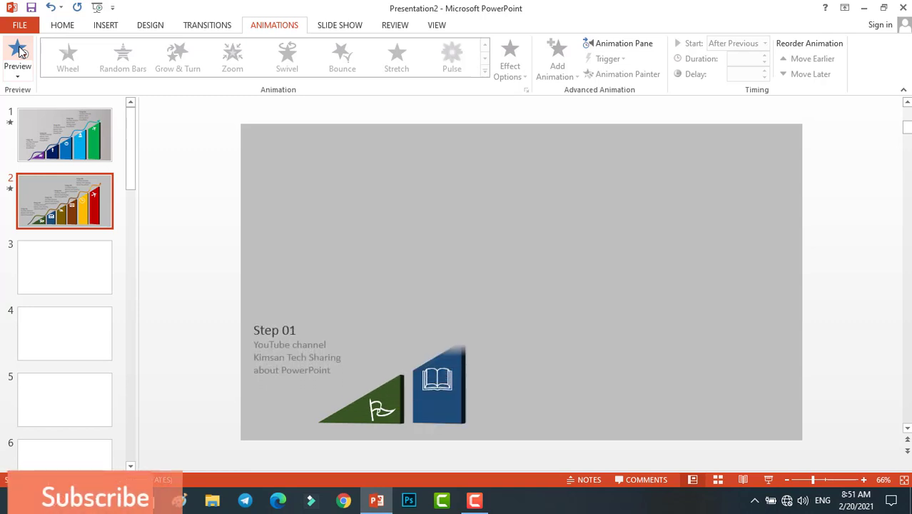